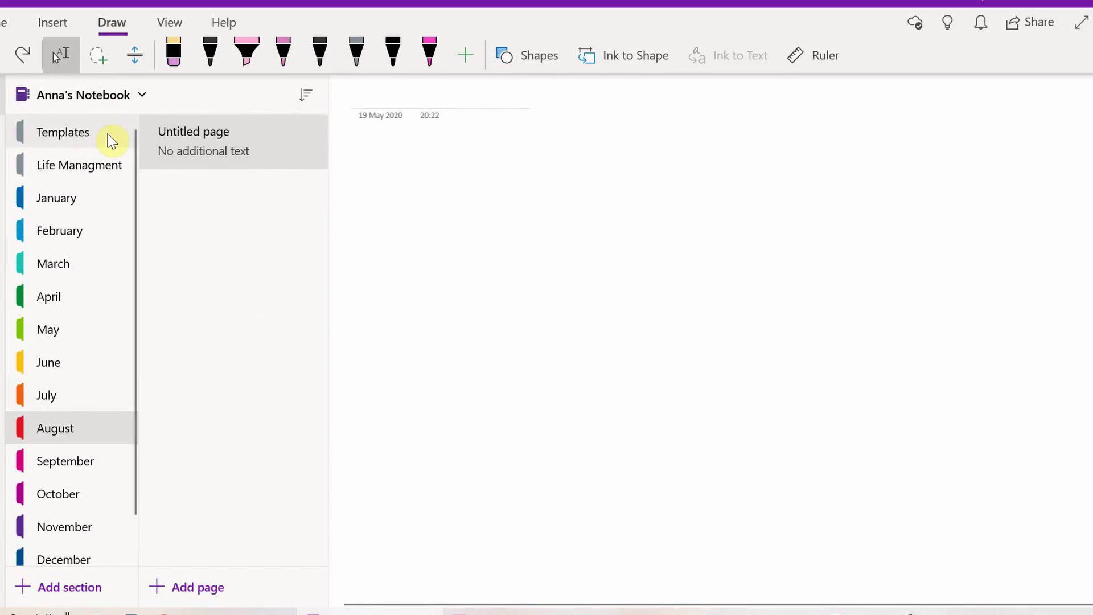
Copy the Daily Sheet template page from the Templates section
{"action": "left_click", "coordinate": [108, 138]}
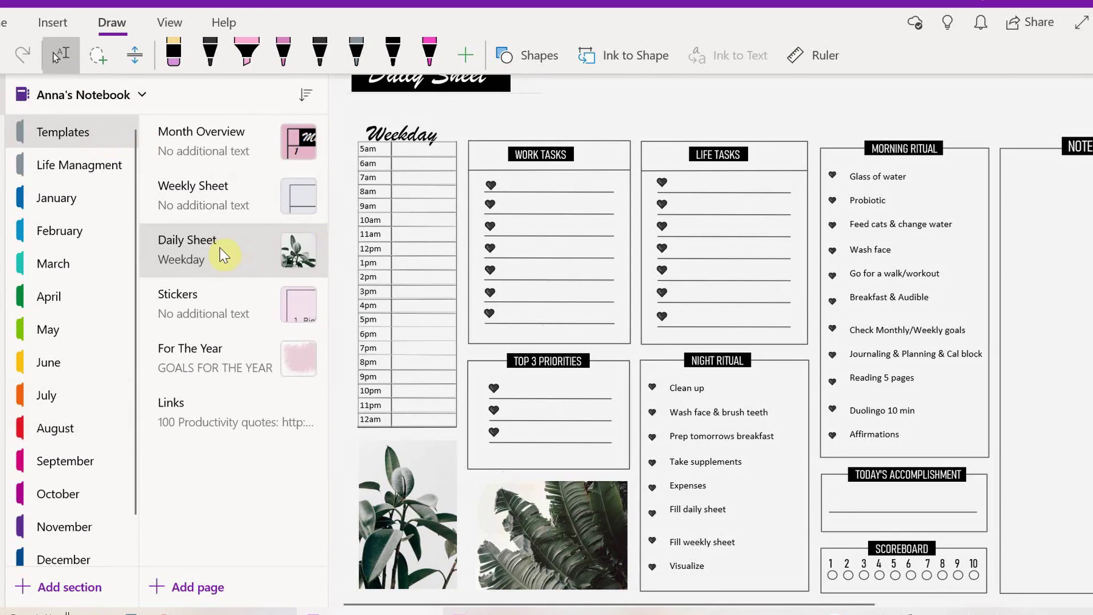
{"action": "right_click", "coordinate": [222, 255]}
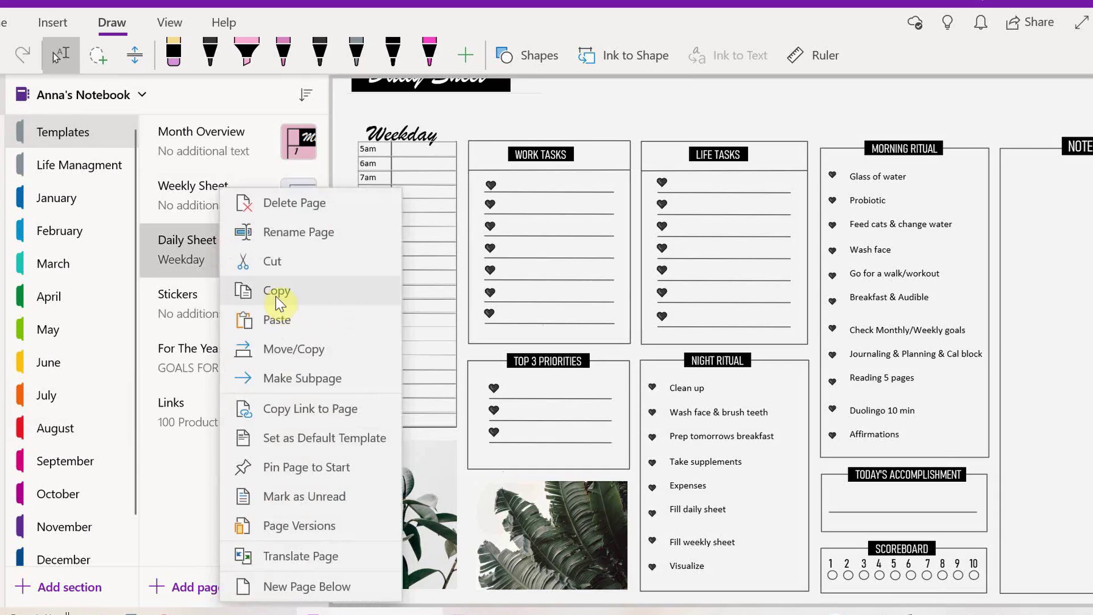
{"action": "left_click", "coordinate": [276, 295]}
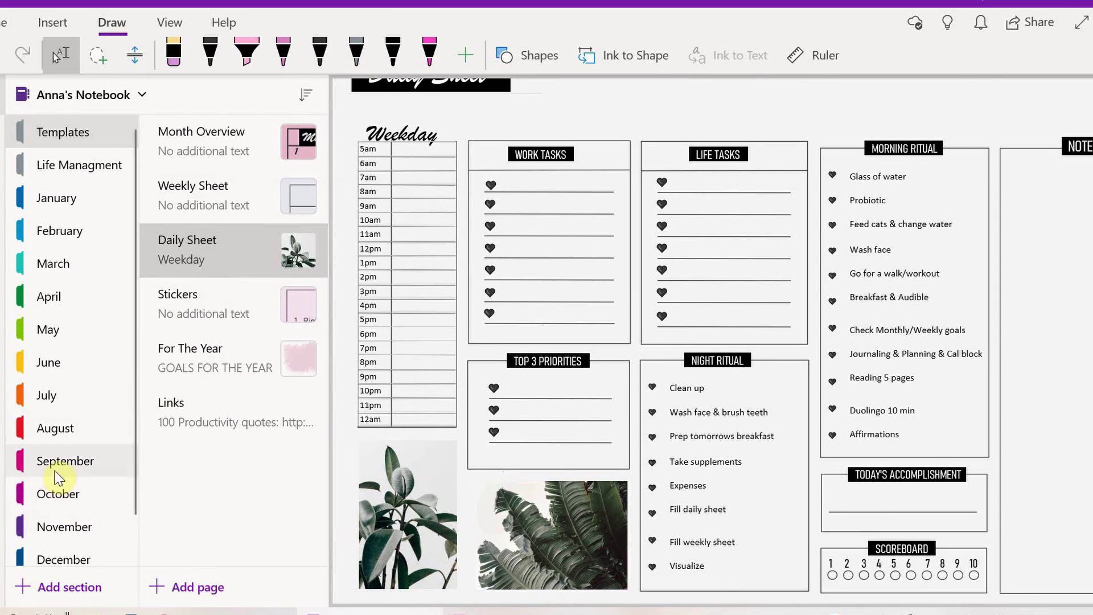
Paste the Daily Sheet page into August and bring up the blank untitled page's options
{"action": "left_click", "coordinate": [41, 434]}
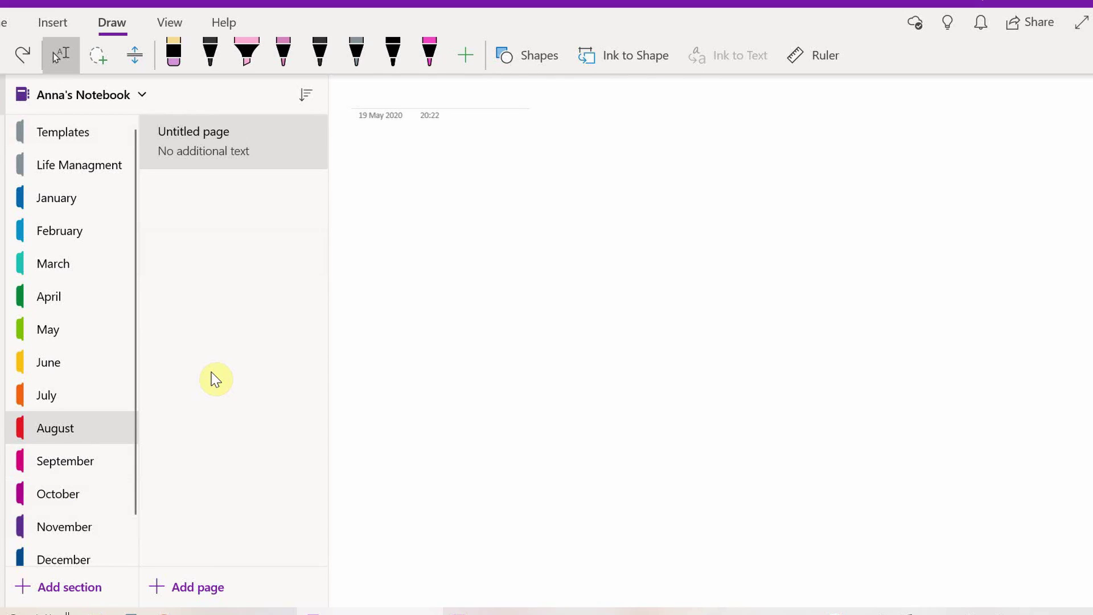
{"action": "key", "text": "ctrl+v"}
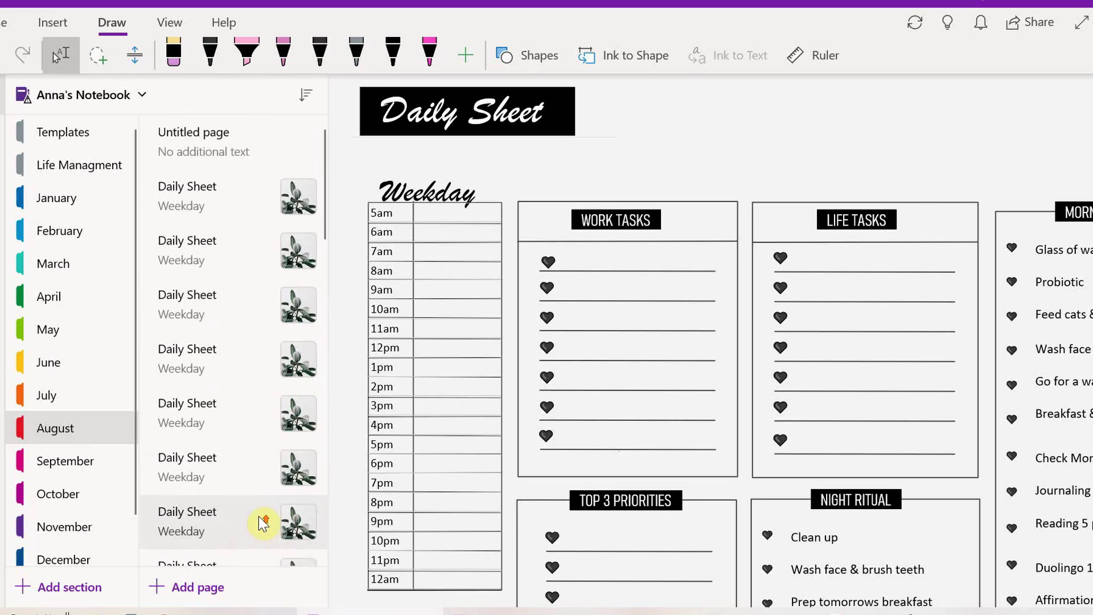
{"action": "left_click", "coordinate": [267, 132]}
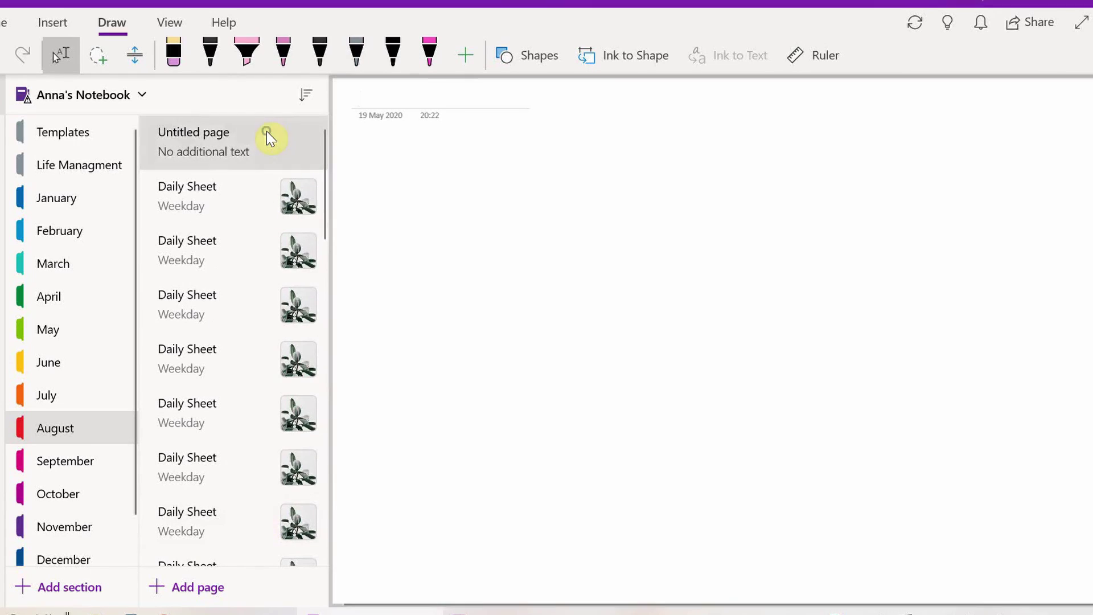
{"action": "right_click", "coordinate": [266, 133]}
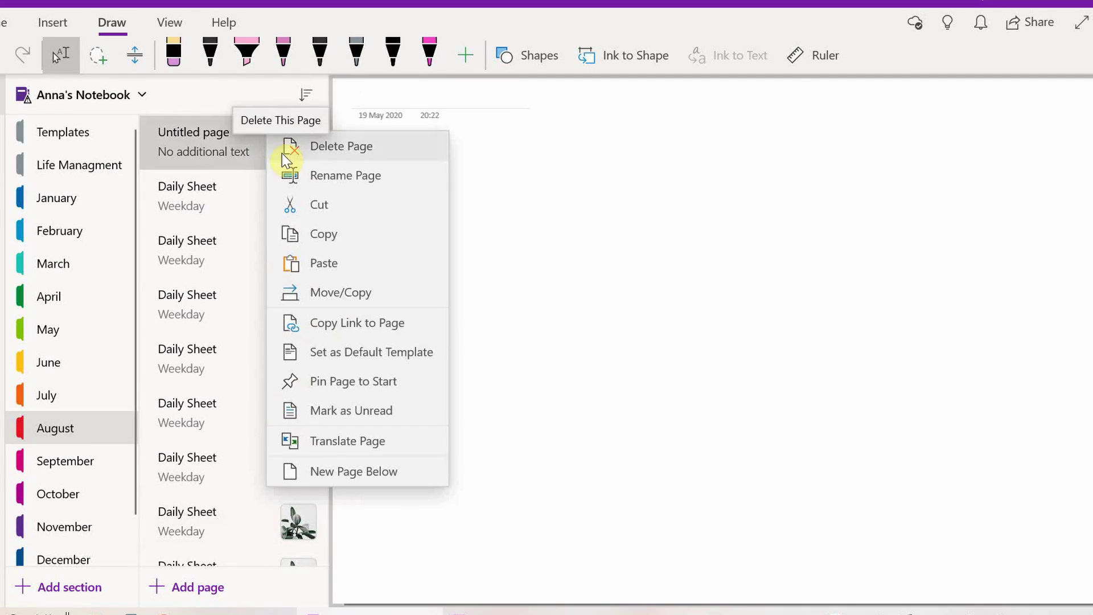
Delete the blank untitled page and retitle the first daily sheet 'Aug 1st', 'Saturday'
{"action": "left_click", "coordinate": [283, 152]}
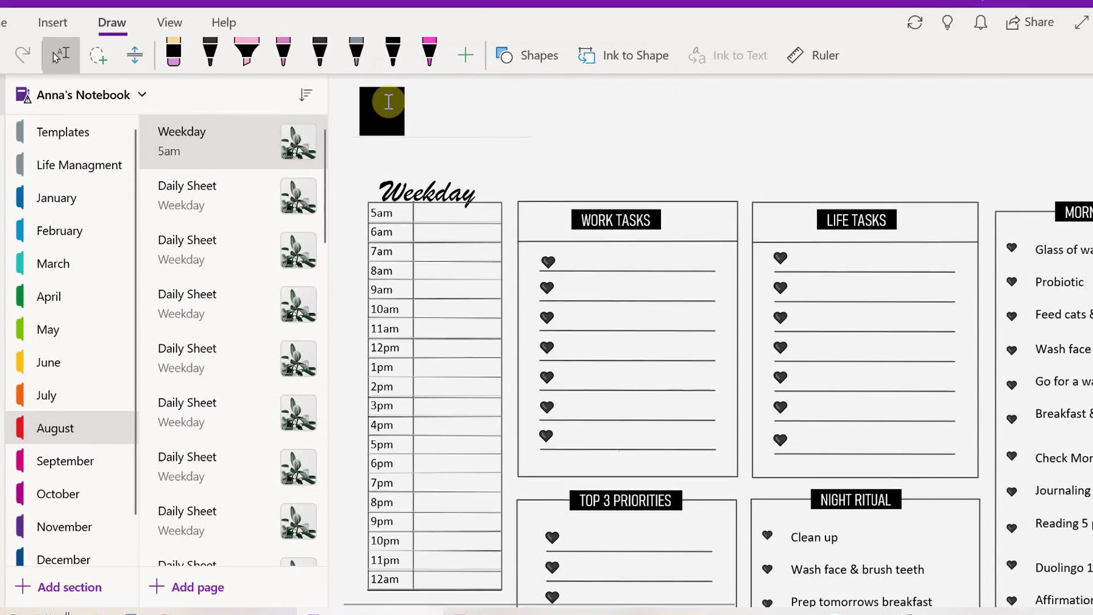
{"action": "type", "text": "Aug 1st"}
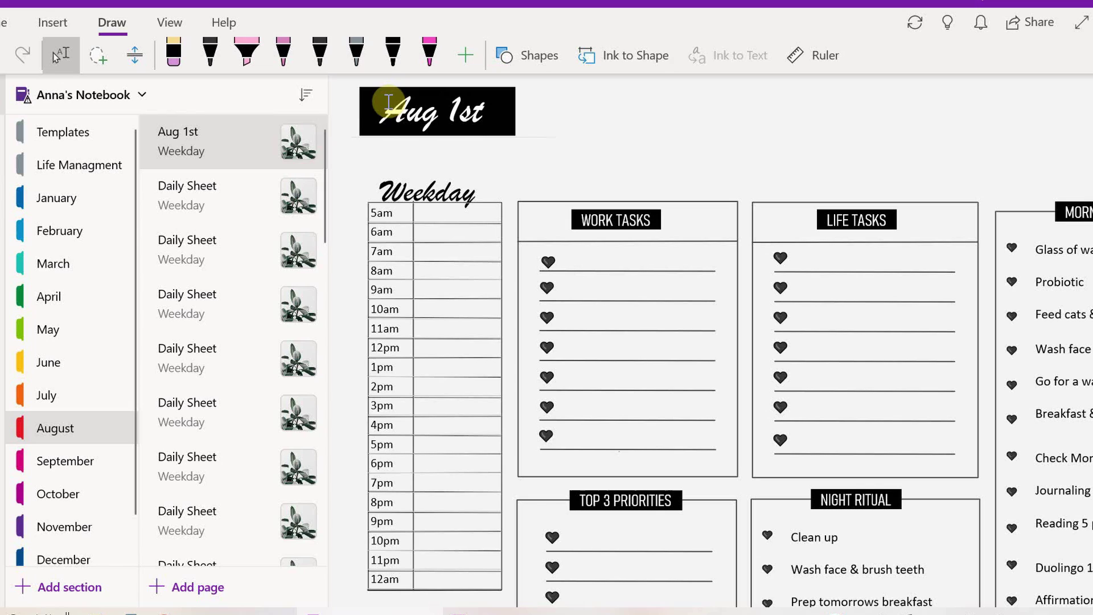
{"action": "left_click_drag", "start_coordinate": [478, 192], "coordinate": [389, 191]}
{"action": "left_click", "coordinate": [485, 199]}
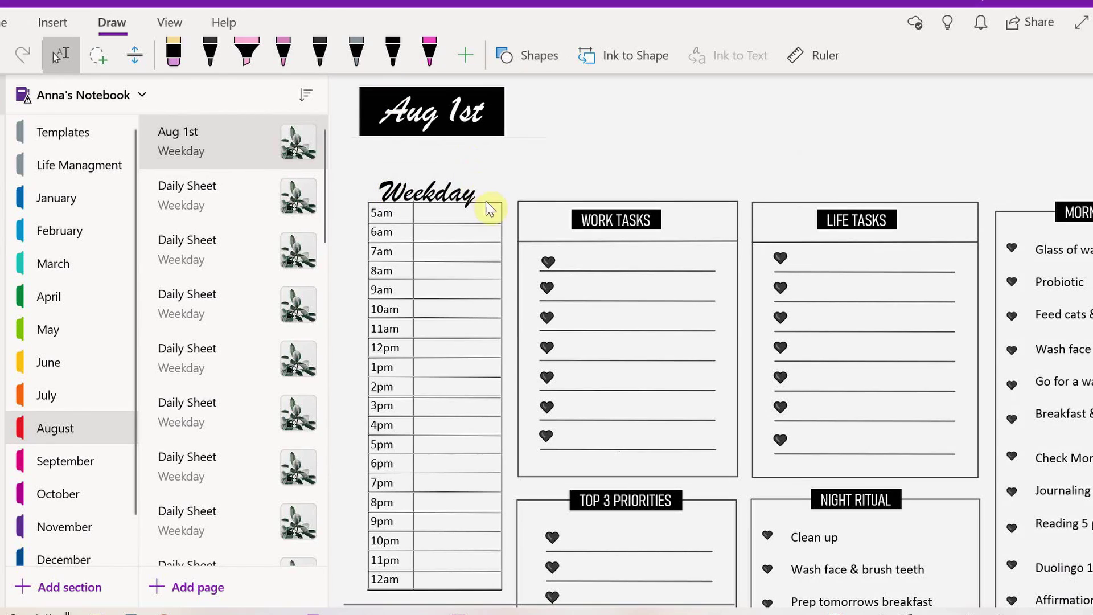
{"action": "left_click_drag", "start_coordinate": [480, 195], "coordinate": [387, 200]}
{"action": "type", "text": "Sa"}
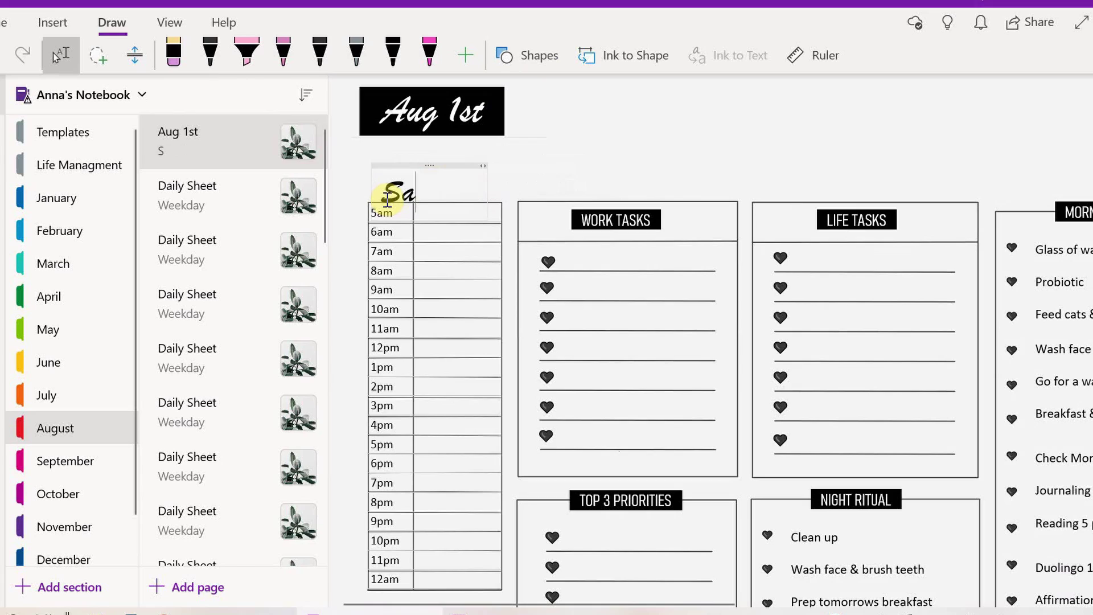
{"action": "type", "text": "turday"}
Retitle the second daily sheet 'Aug 2nd' with 'Sunday' as its weekday
{"action": "left_click", "coordinate": [247, 217]}
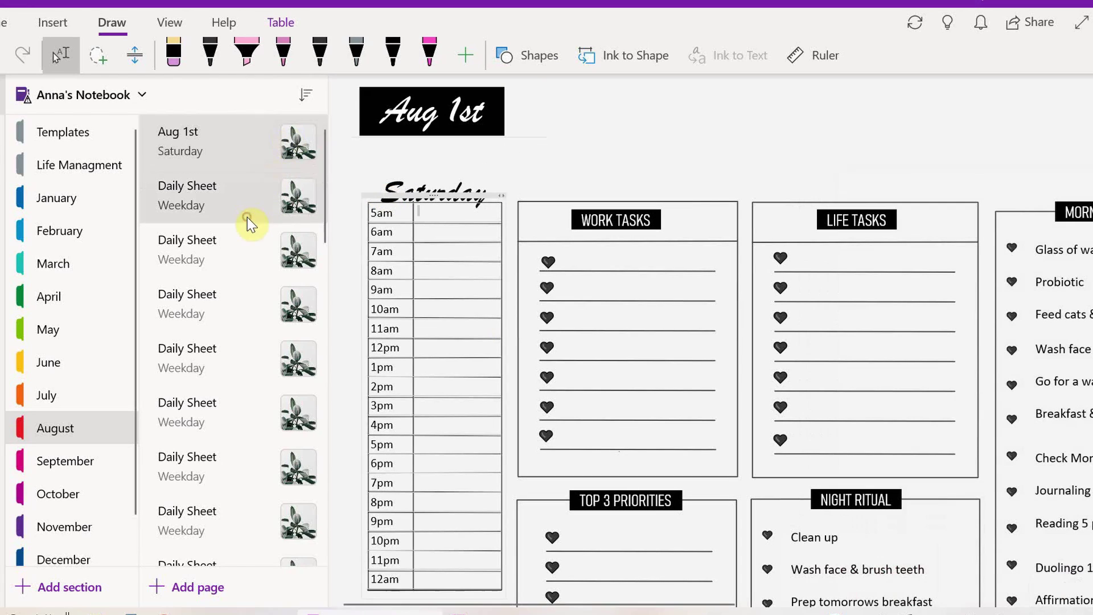
{"action": "left_click_drag", "start_coordinate": [547, 118], "coordinate": [391, 114]}
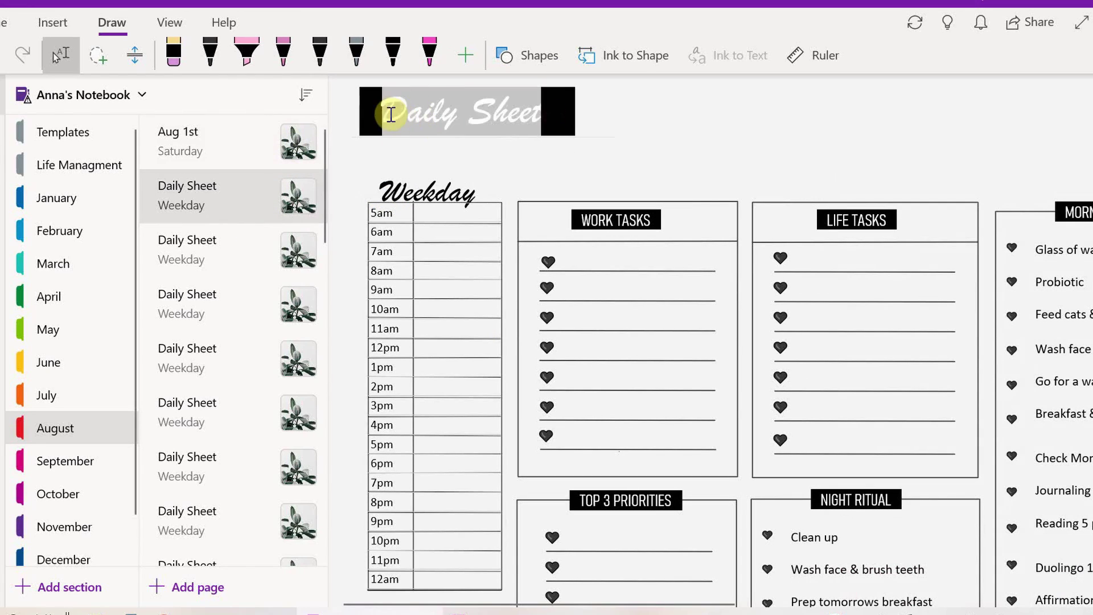
{"action": "type", "text": "Aug 2nd"}
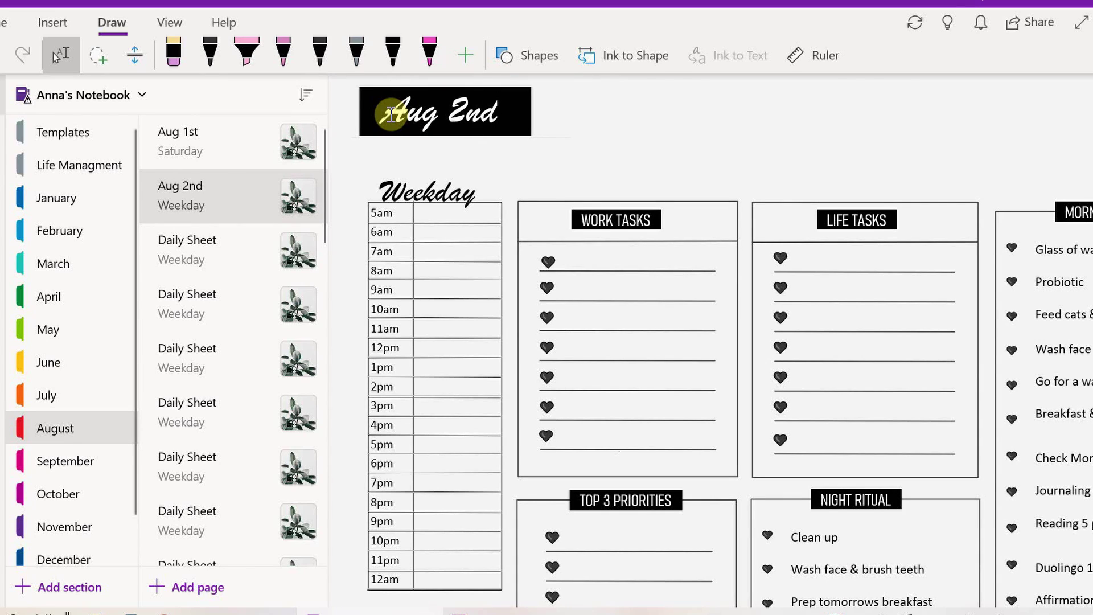
{"action": "key", "text": "BackSpace"}
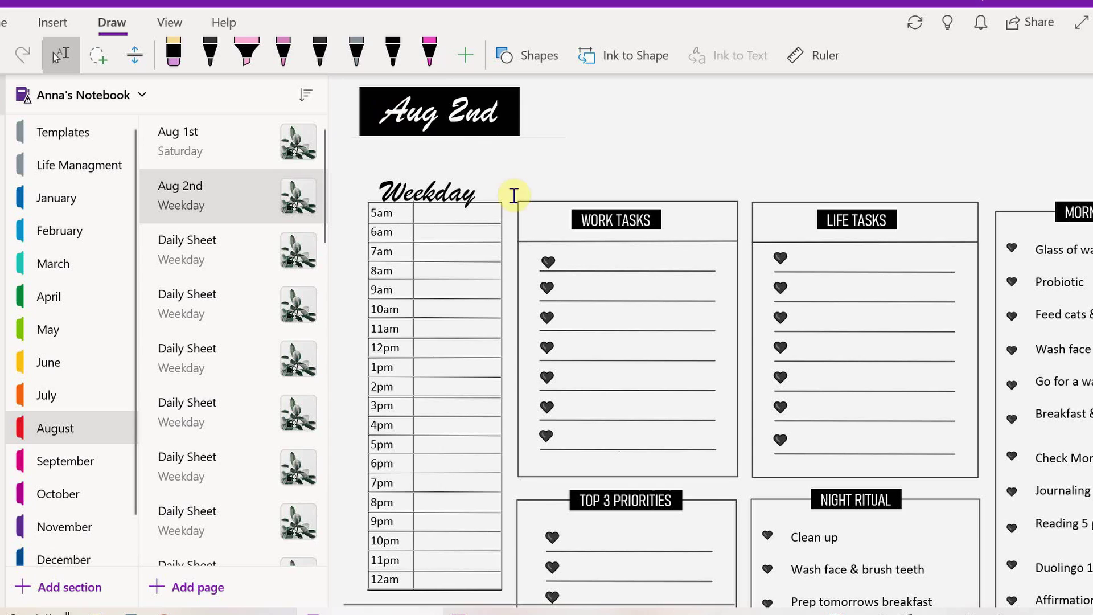
{"action": "left_click_drag", "start_coordinate": [478, 188], "coordinate": [382, 194]}
{"action": "type", "text": "Sunday"}
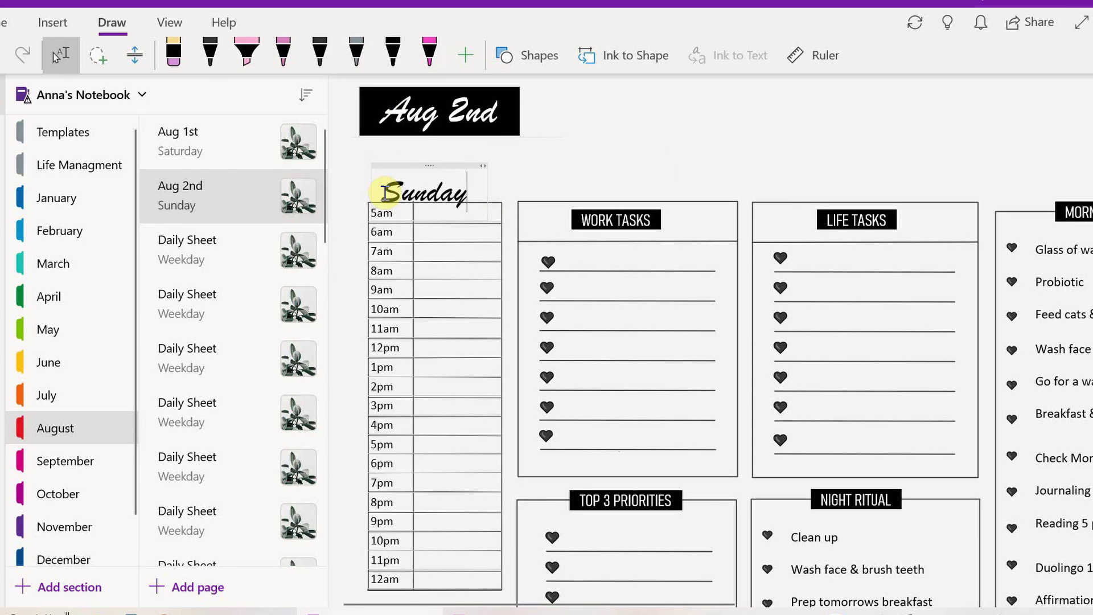
Go through the third and following Daily Sheet pages to retitle them
{"action": "left_click", "coordinate": [221, 248]}
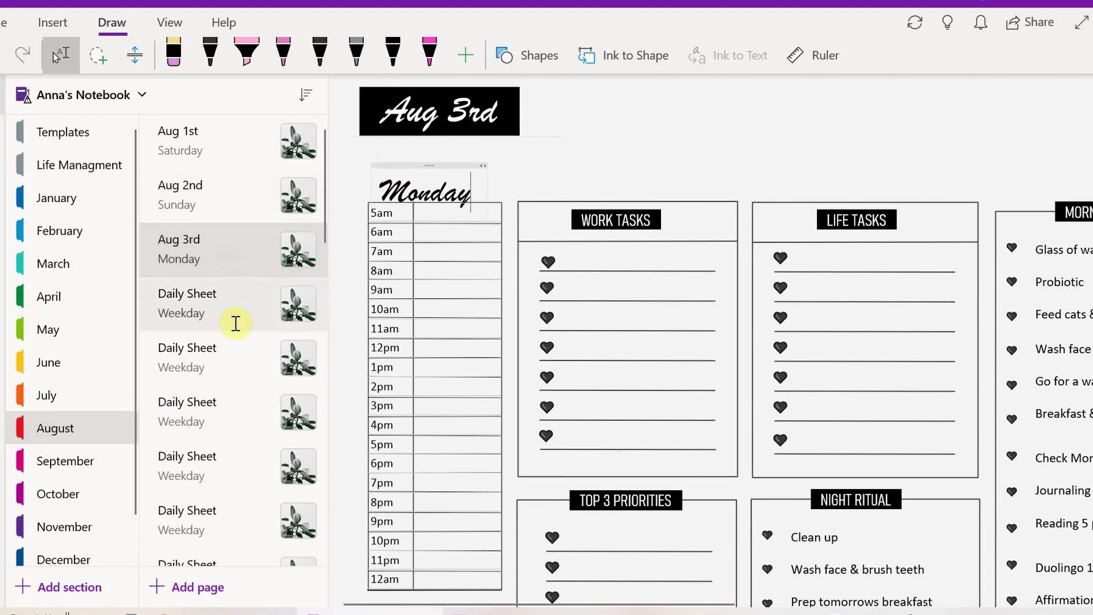
{"action": "left_click", "coordinate": [234, 322]}
{"action": "left_click", "coordinate": [238, 370]}
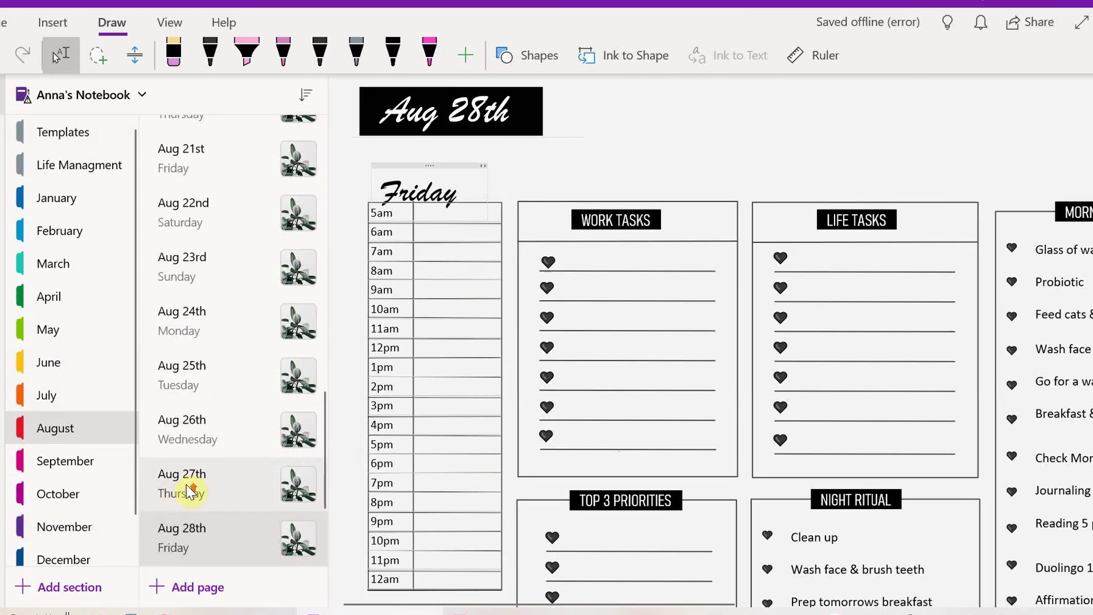
Copy the Weekly Sheet template page from the Templates section
{"action": "scroll", "coordinate": [188, 485], "scroll_direction": "up", "scroll_amount": 8}
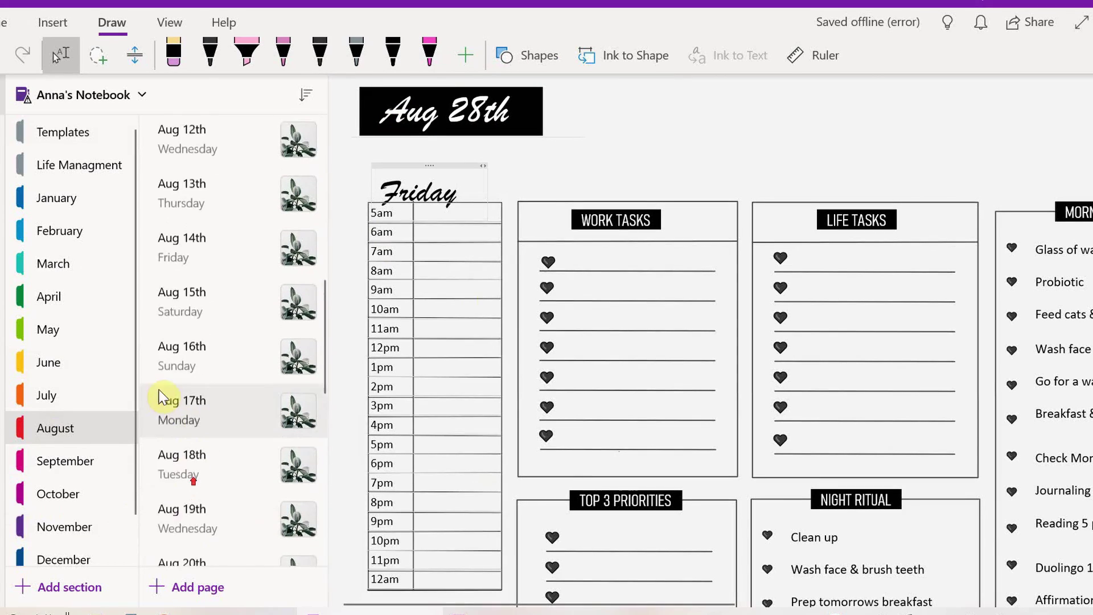
{"action": "scroll", "coordinate": [161, 397], "scroll_direction": "down", "scroll_amount": 1}
{"action": "left_click", "coordinate": [78, 140]}
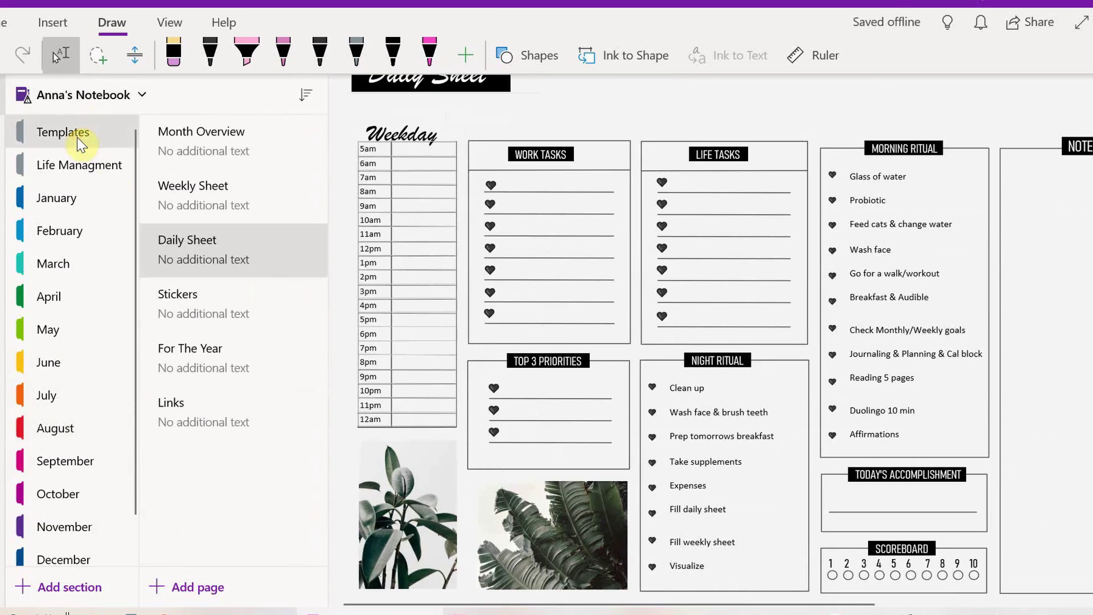
{"action": "left_click", "coordinate": [228, 199]}
{"action": "right_click", "coordinate": [228, 200]}
{"action": "left_click", "coordinate": [276, 290]}
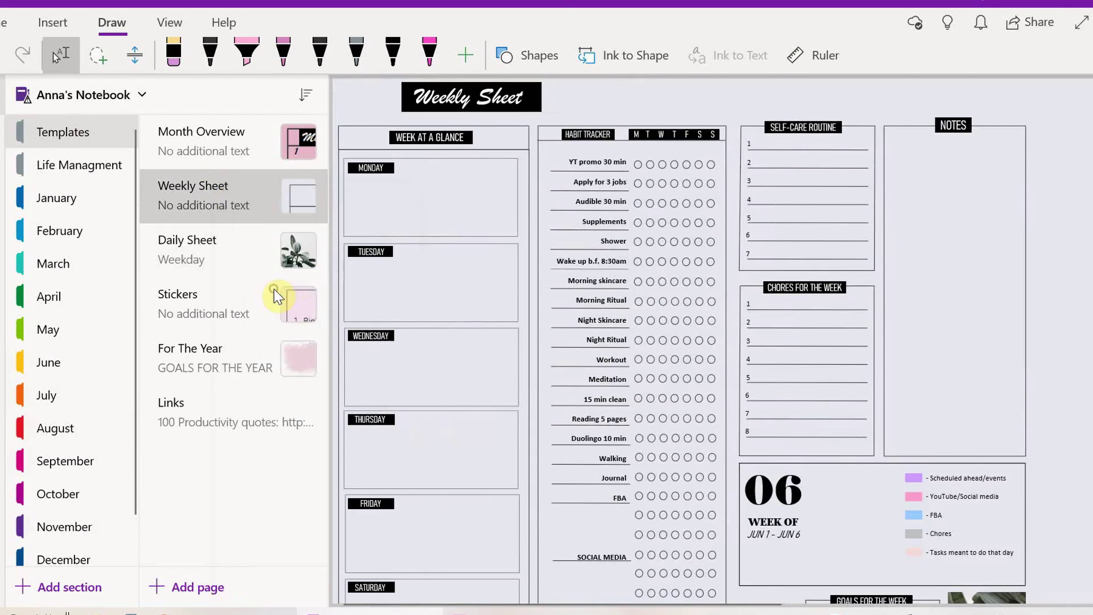
{"action": "left_click", "coordinate": [44, 438]}
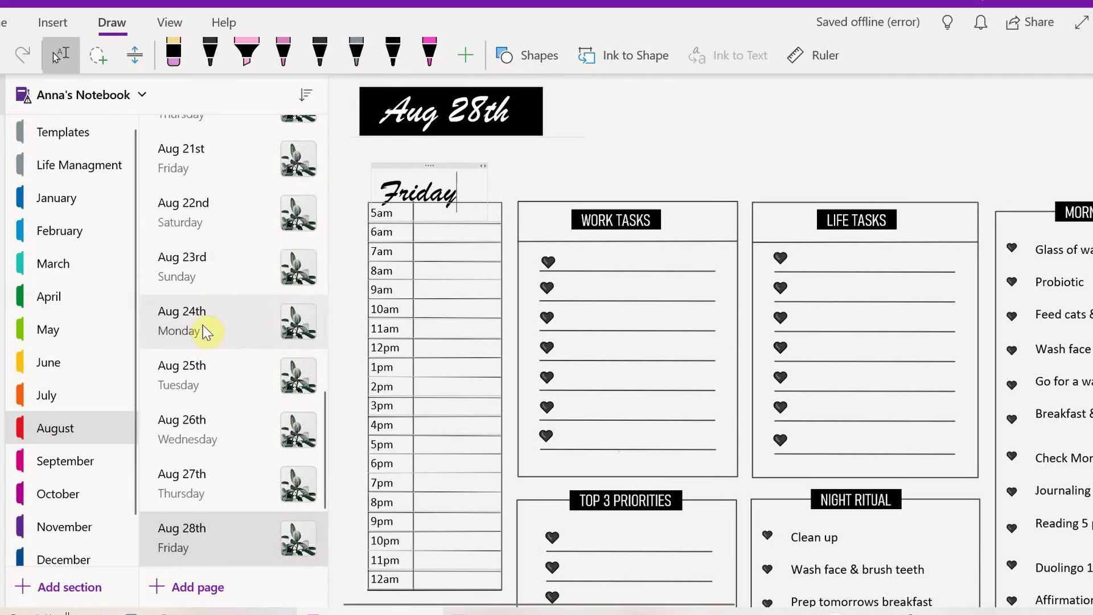
Copy the Weekly Sheet template again and paste it into August
{"action": "scroll", "coordinate": [223, 300], "scroll_direction": "up", "scroll_amount": 15}
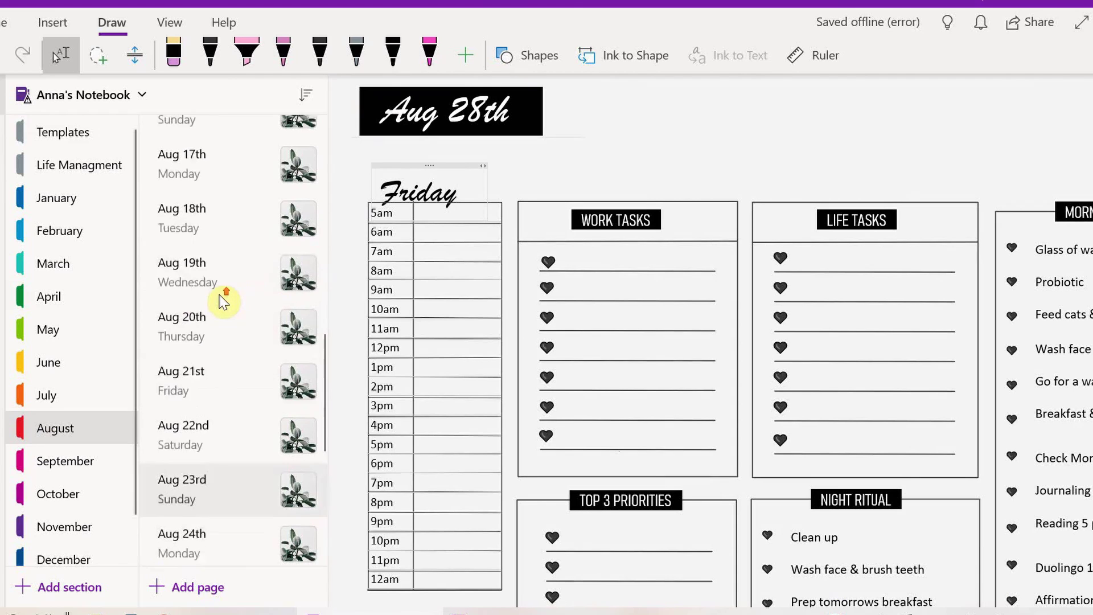
{"action": "left_click", "coordinate": [49, 131]}
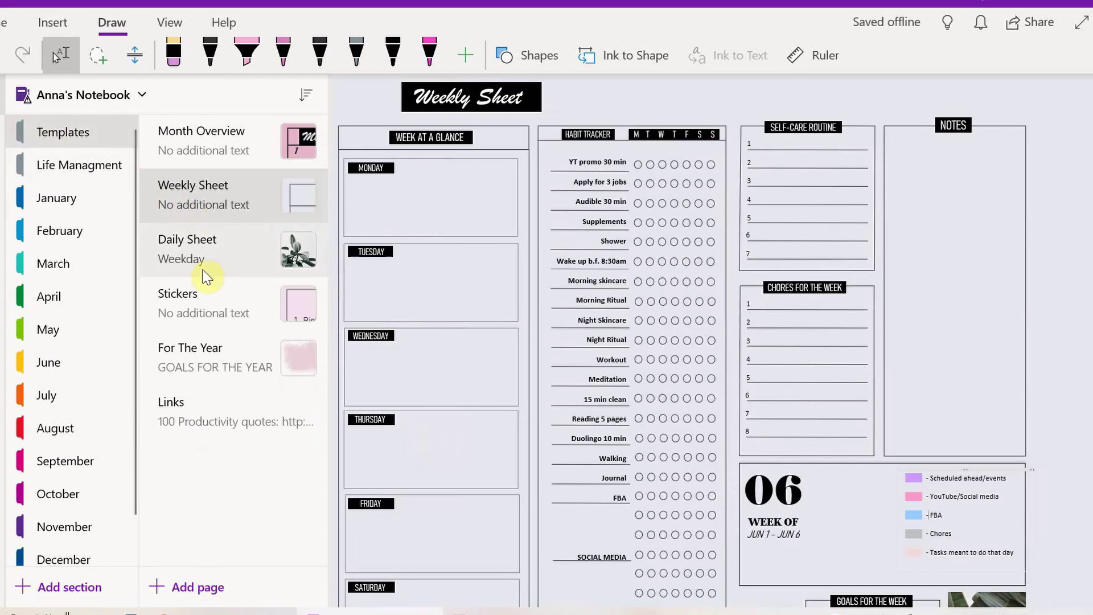
{"action": "left_click", "coordinate": [189, 213]}
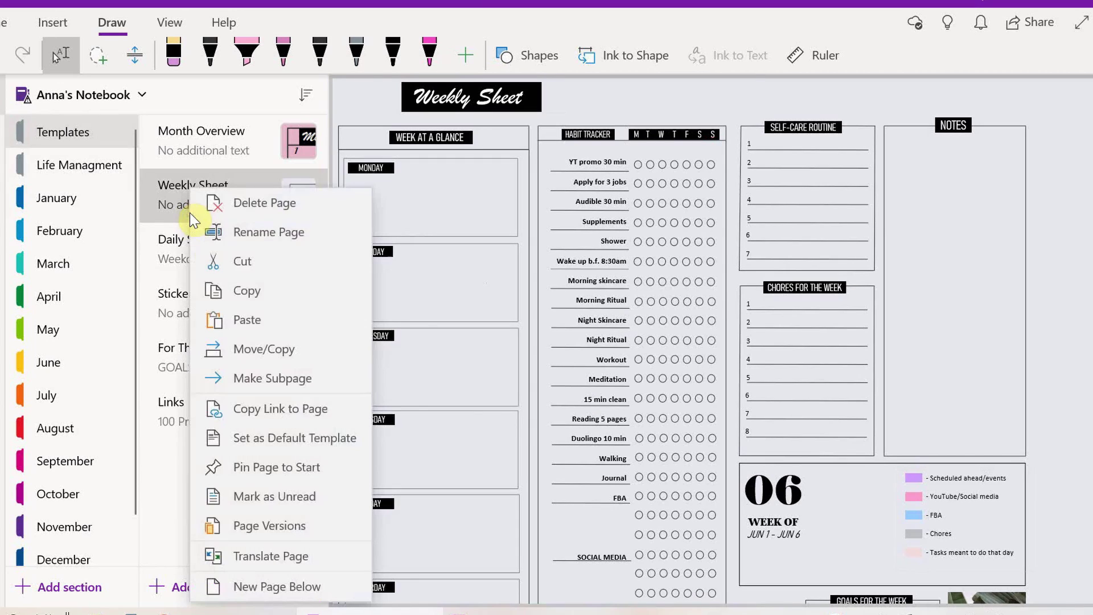
{"action": "left_click", "coordinate": [221, 291]}
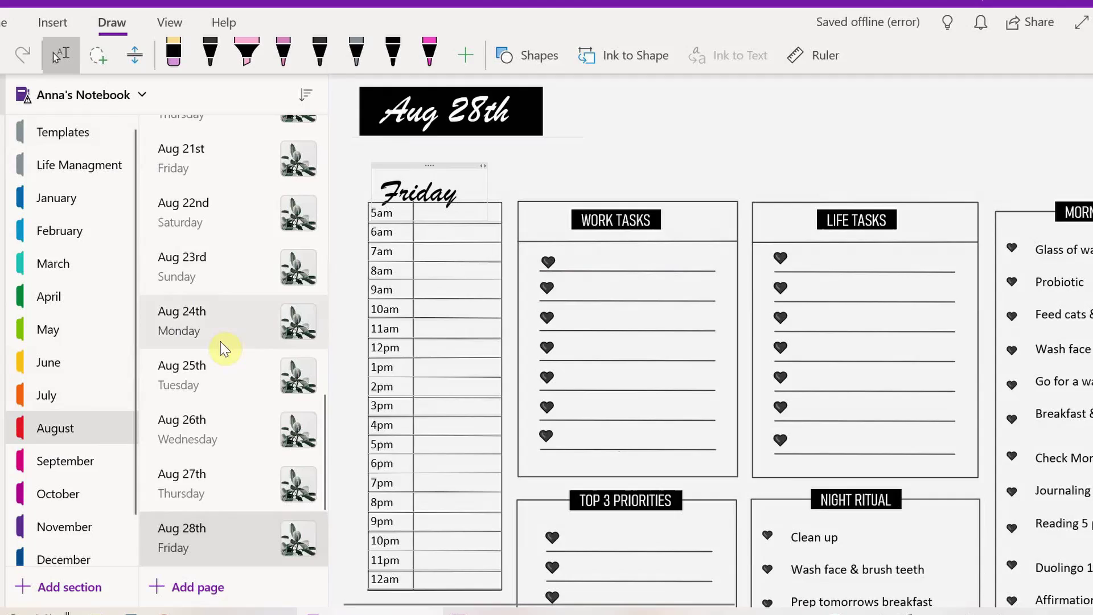
{"action": "key", "text": "ctrl+v"}
{"action": "key", "text": "ctrl+v"}
{"action": "key", "text": "ctrl+v"}
Move Weekly Sheet pages after Aug 30th and between Aug 2nd and Aug 3rd
{"action": "scroll", "coordinate": [221, 342], "scroll_direction": "down", "scroll_amount": 2}
{"action": "left_click_drag", "start_coordinate": [276, 438], "coordinate": [227, 484]}
{"action": "left_click_drag", "start_coordinate": [222, 330], "coordinate": [207, 439]}
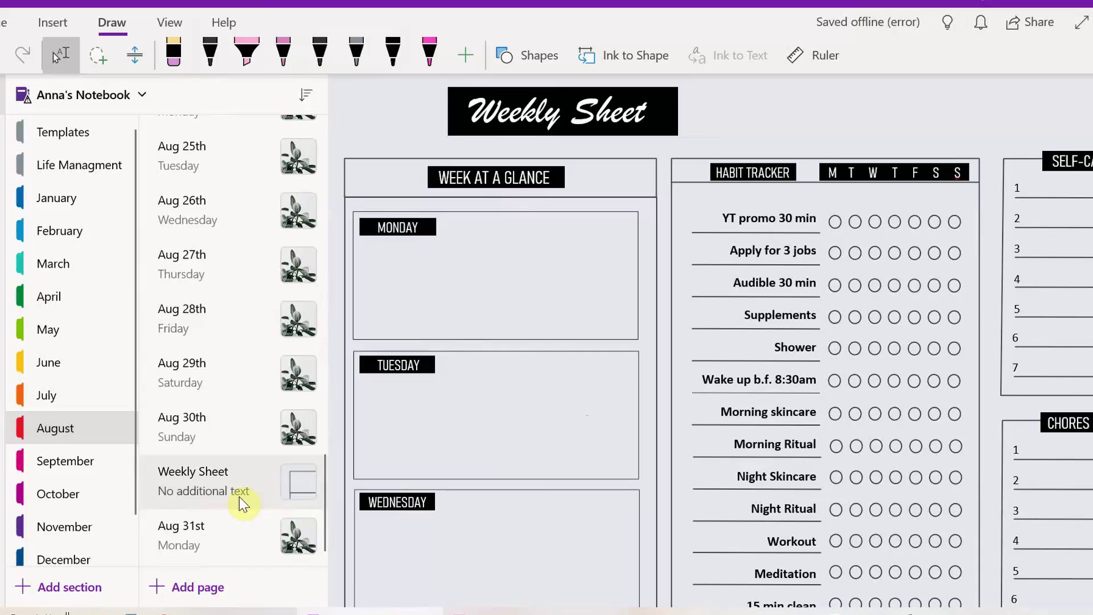
{"action": "scroll", "coordinate": [224, 407], "scroll_direction": "up", "scroll_amount": 11}
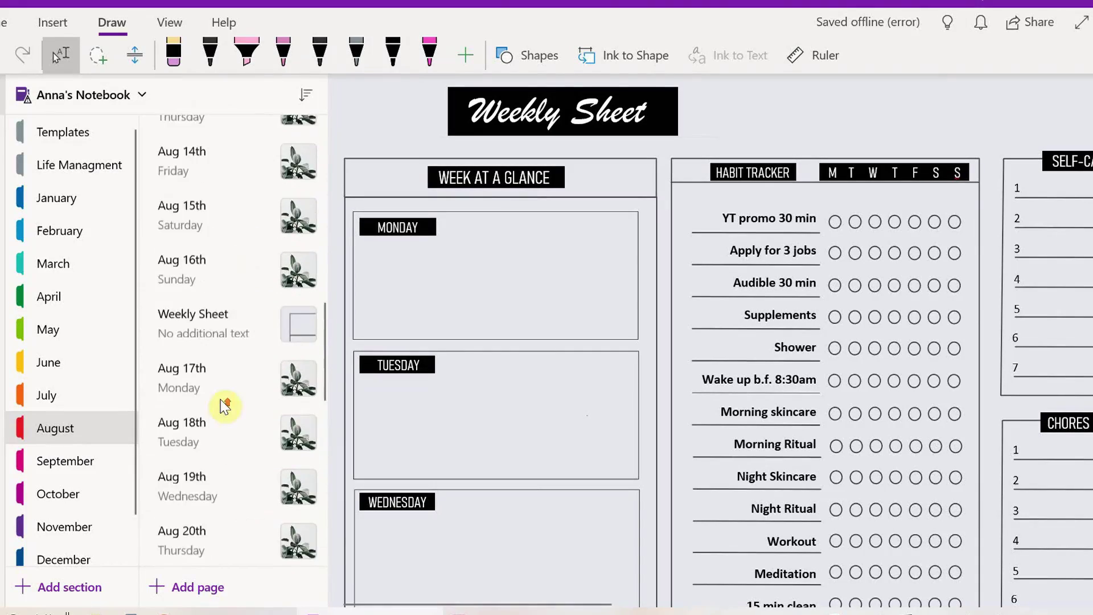
Copy the Month Overview template page from the Templates section
{"action": "left_click", "coordinate": [70, 139]}
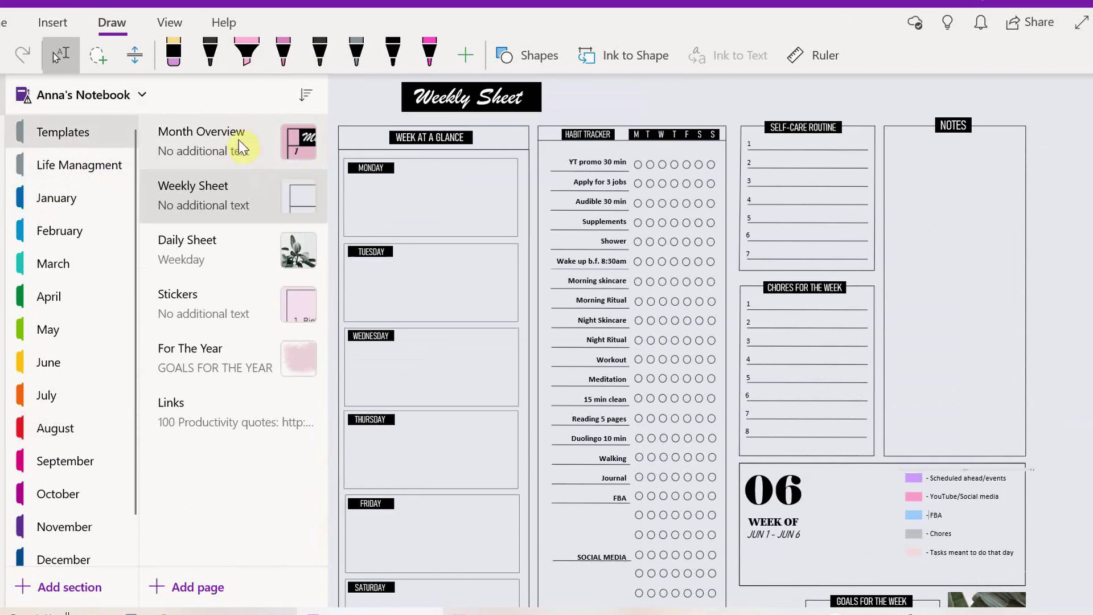
{"action": "right_click", "coordinate": [240, 146]}
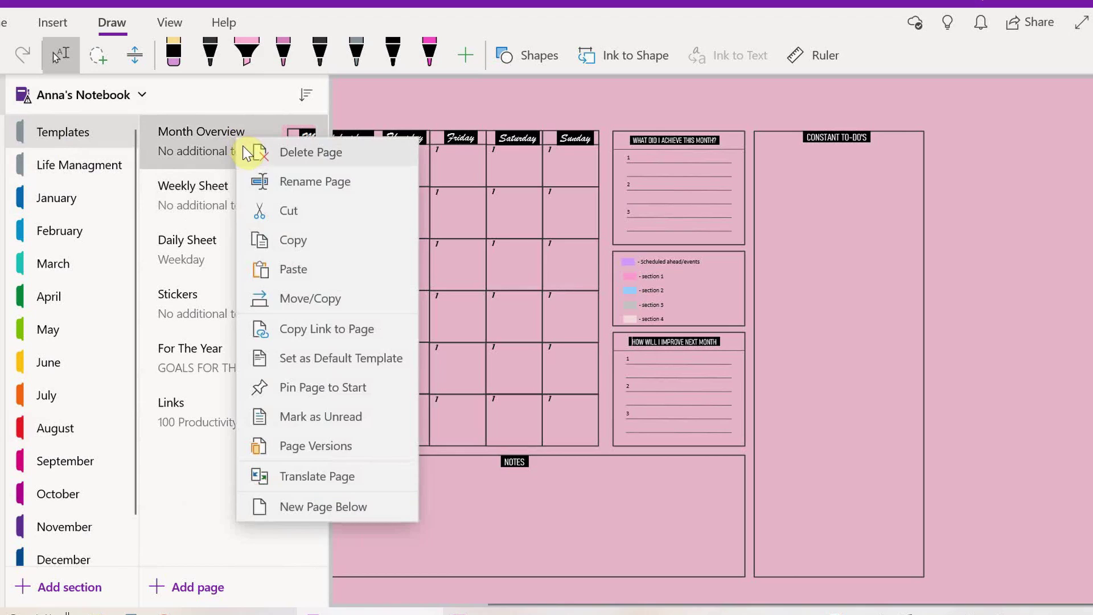
{"action": "left_click", "coordinate": [273, 249]}
Paste Month Overview at Aug 21st and drag it to the top of August's pages
{"action": "left_click", "coordinate": [64, 428]}
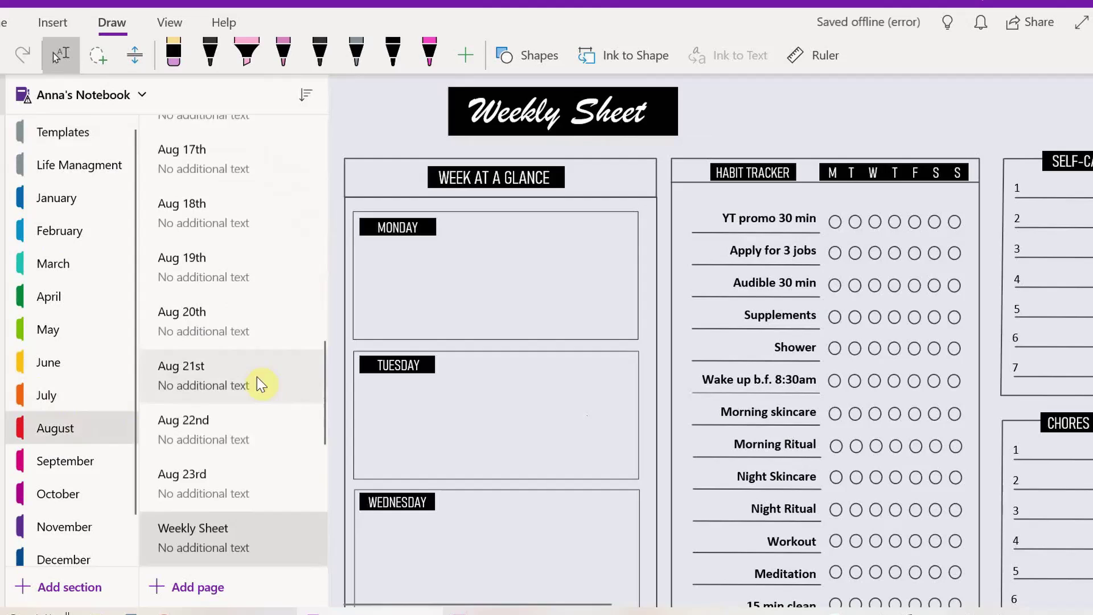
{"action": "right_click", "coordinate": [258, 376]}
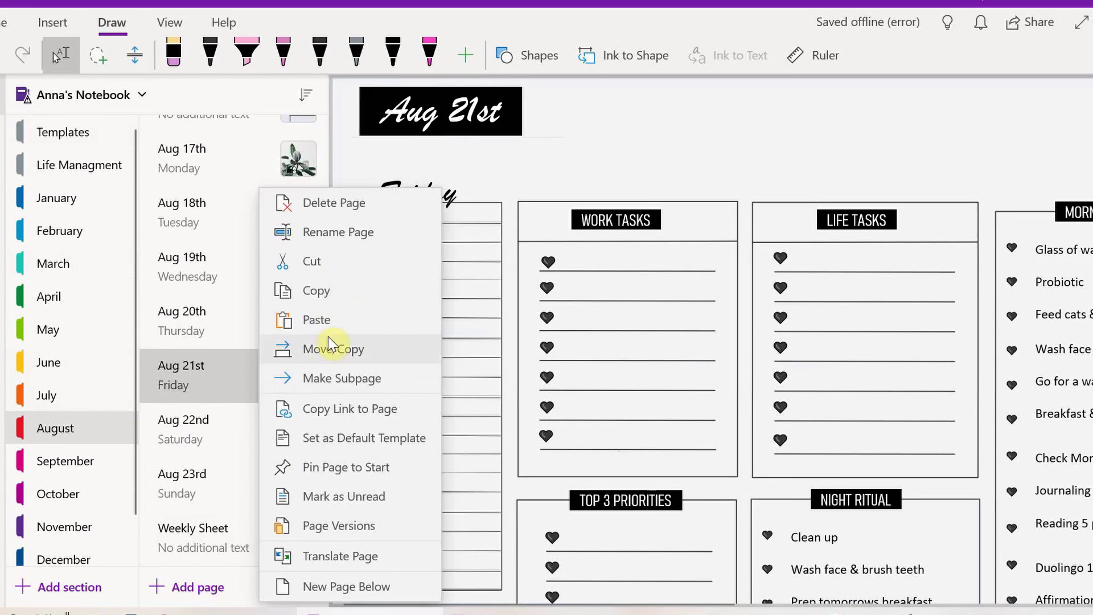
{"action": "left_click", "coordinate": [317, 317]}
{"action": "left_click_drag", "start_coordinate": [210, 427], "coordinate": [213, 131]}
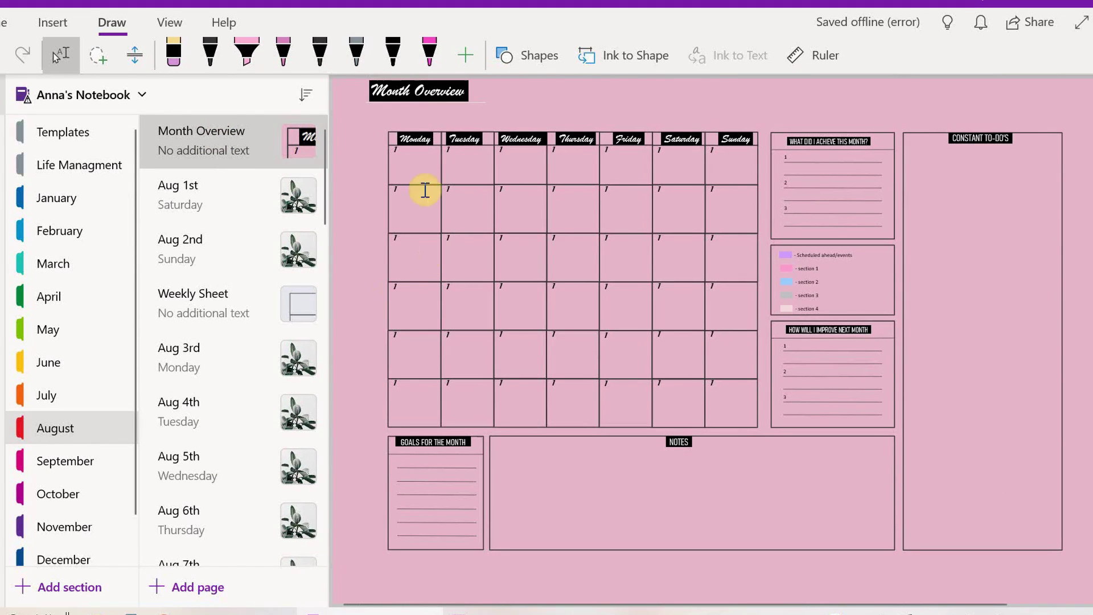
Delete the placeholder 1 from a first-row weekday date box
{"action": "scroll", "coordinate": [413, 181], "scroll_direction": "up", "scroll_amount": 5}
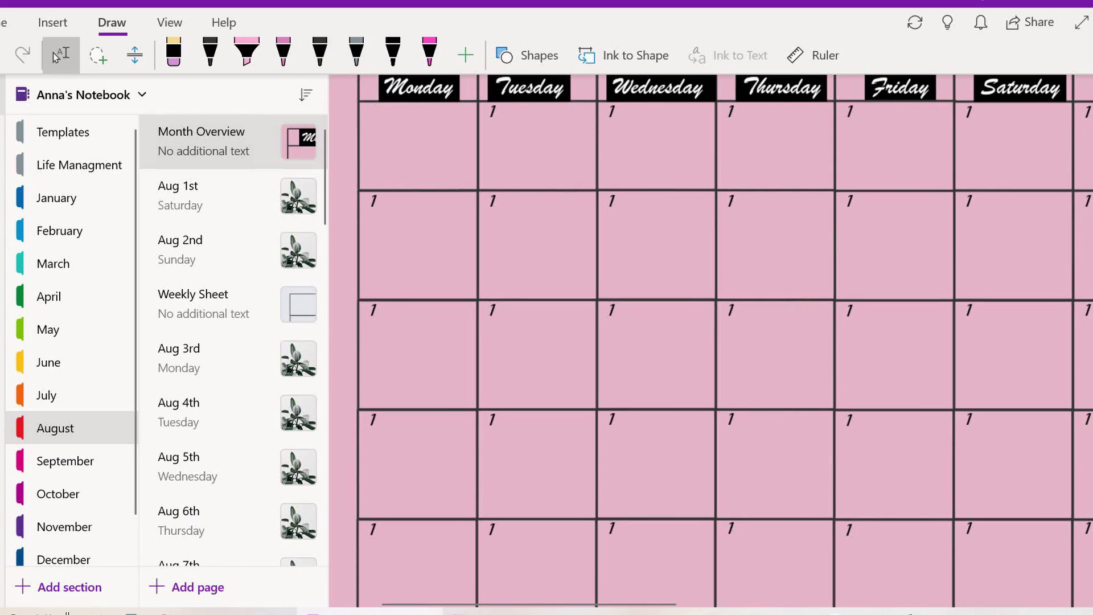
{"action": "key", "text": "BackSpace"}
{"action": "left_click", "coordinate": [632, 114]}
{"action": "scroll", "coordinate": [749, 151], "scroll_direction": "up", "scroll_amount": 1}
{"action": "scroll", "coordinate": [959, 154], "scroll_direction": "right", "scroll_amount": 5}
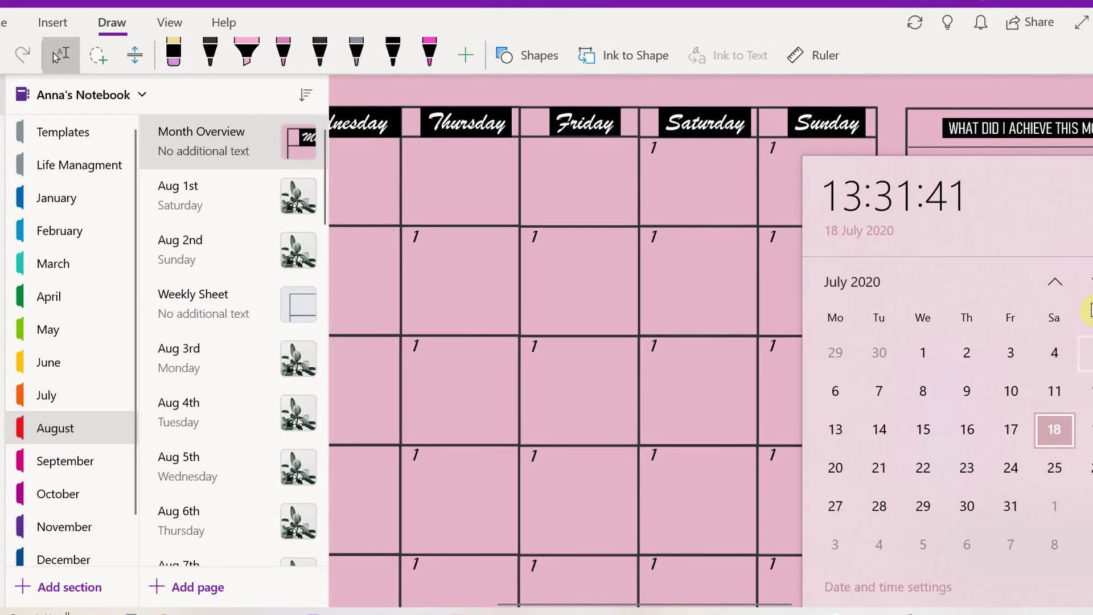
{"action": "scroll", "coordinate": [782, 157], "scroll_direction": "left", "scroll_amount": 7}
Renumber the second-row date boxes, entering 3, 4 and 8
{"action": "left_click", "coordinate": [500, 238]}
{"action": "key", "text": "BackSpace"}
{"action": "type", "text": "3"}
{"action": "left_click", "coordinate": [610, 238]}
{"action": "key", "text": "BackSpace"}
{"action": "type", "text": "4"}
{"action": "left_click", "coordinate": [724, 247]}
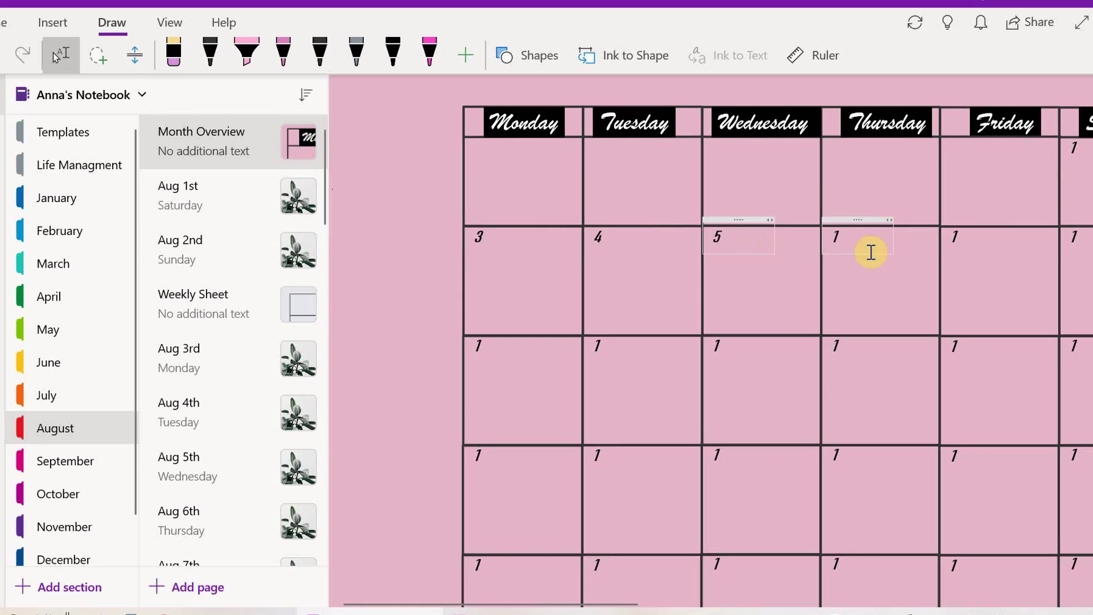
{"action": "scroll", "coordinate": [972, 235], "scroll_direction": "right", "scroll_amount": 5}
{"action": "left_click", "coordinate": [699, 246]}
{"action": "key", "text": "BackSpace"}
{"action": "type", "text": "8"}
{"action": "scroll", "coordinate": [601, 313], "scroll_direction": "left", "scroll_amount": 5}
Renumber the third-row date boxes 10 through 14
{"action": "left_click", "coordinate": [518, 344]}
{"action": "left_click", "coordinate": [492, 349]}
{"action": "type", "text": "0"}
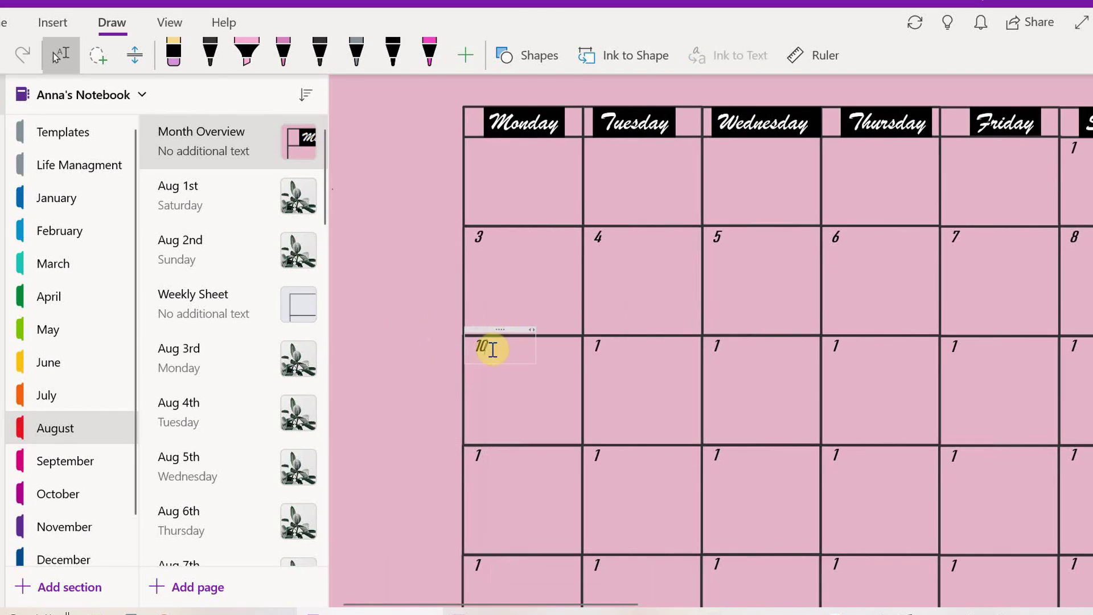
{"action": "left_click", "coordinate": [623, 353]}
{"action": "type", "text": "1"}
{"action": "left_click", "coordinate": [738, 354]}
{"action": "type", "text": "2"}
{"action": "left_click", "coordinate": [849, 350]}
{"action": "type", "text": "3"}
{"action": "left_click", "coordinate": [969, 349]}
{"action": "type", "text": "4"}
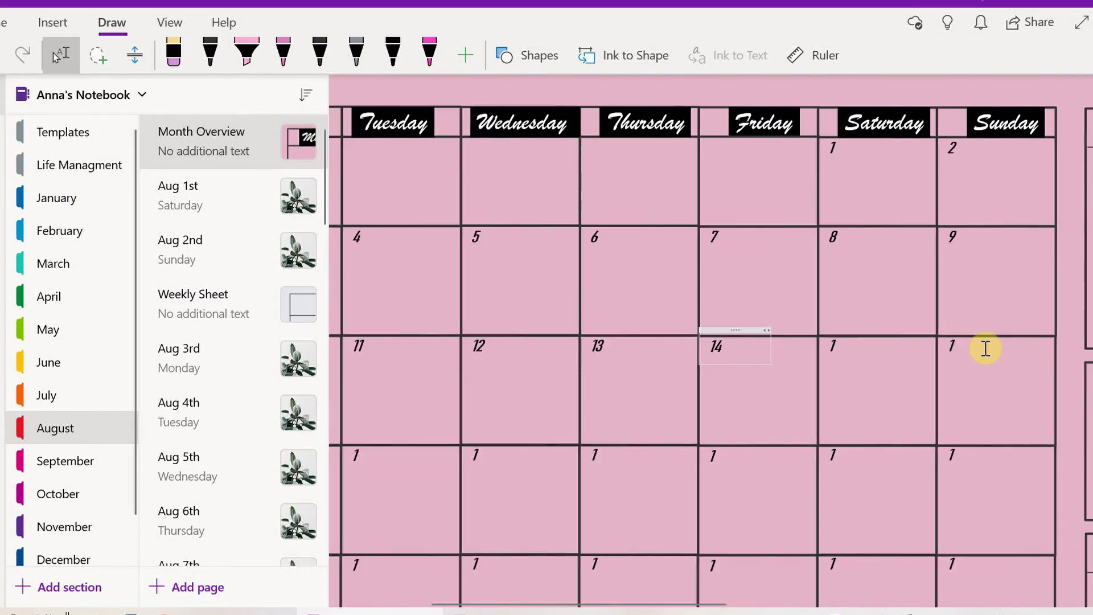
Enter 17, 18 and 19 in the fourth-row date boxes
{"action": "scroll", "coordinate": [911, 346], "scroll_direction": "left", "scroll_amount": 6}
{"action": "double_click", "coordinate": [478, 455]}
{"action": "type", "text": "17"}
{"action": "double_click", "coordinate": [598, 456]}
{"action": "type", "text": "18"}
{"action": "double_click", "coordinate": [718, 455]}
{"action": "type", "text": "19"}
{"action": "double_click", "coordinate": [836, 456]}
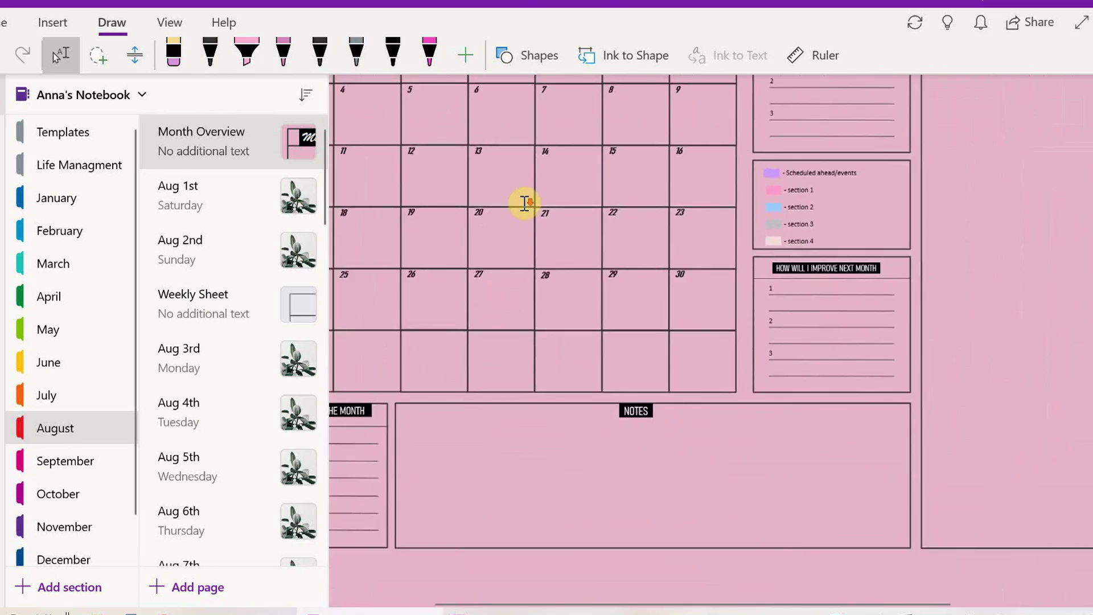
{"action": "scroll", "coordinate": [524, 203], "scroll_direction": "left", "scroll_amount": 4}
{"action": "scroll", "coordinate": [524, 203], "scroll_direction": "up", "scroll_amount": 3}
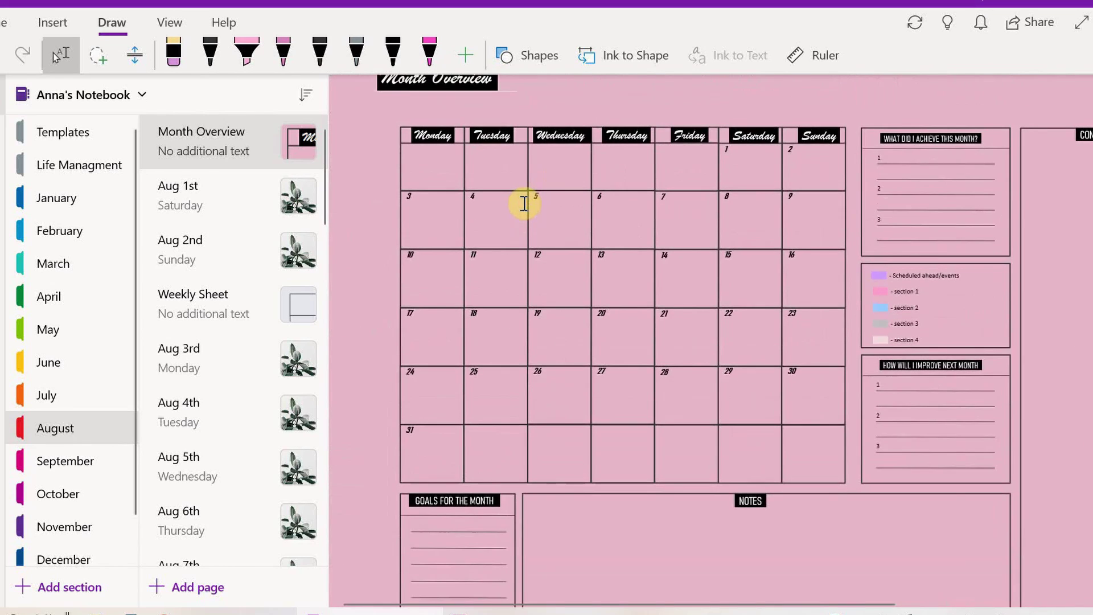
{"action": "scroll", "coordinate": [582, 348], "scroll_direction": "down", "scroll_amount": 3}
Handwrite the first goal 'Gym 14x' with bullet dots in Goals for the Month
{"action": "scroll", "coordinate": [582, 347], "scroll_direction": "up", "scroll_amount": 3}
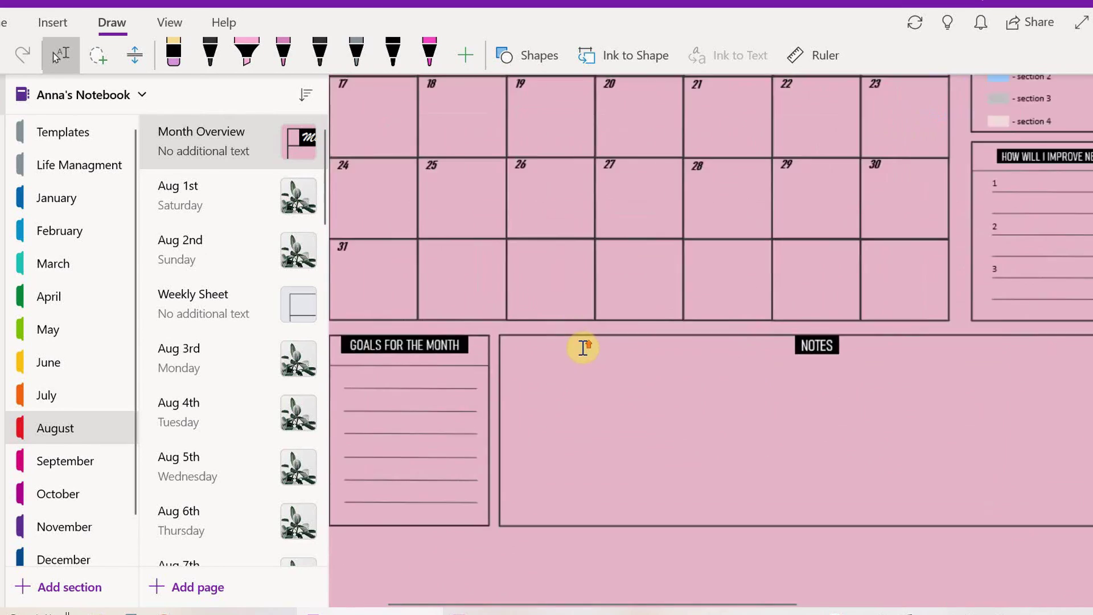
{"action": "scroll", "coordinate": [575, 365], "scroll_direction": "down", "scroll_amount": 2}
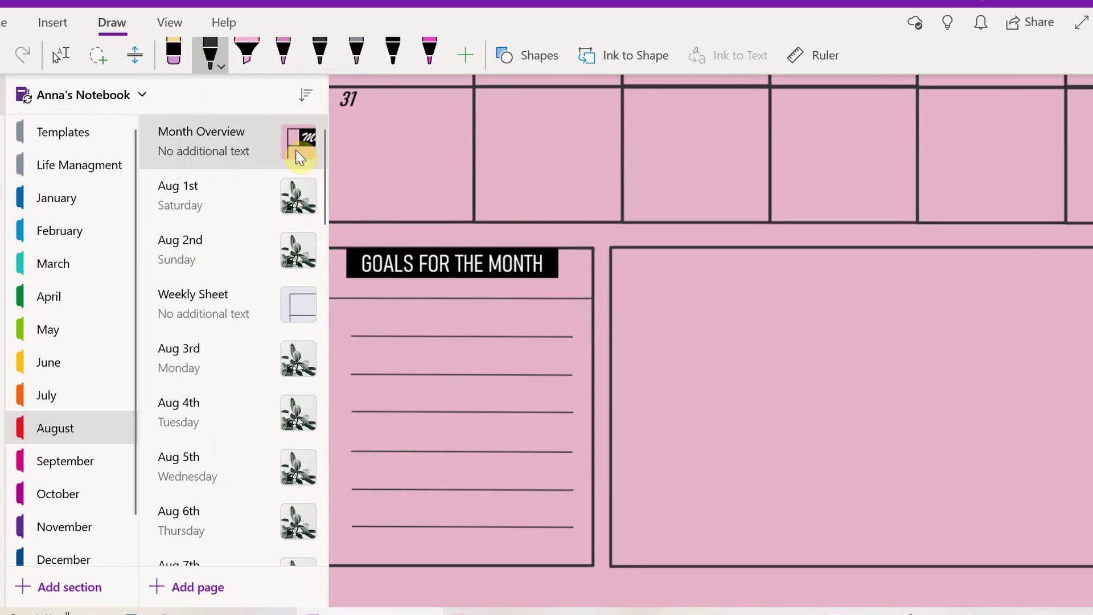
{"action": "left_click_drag", "start_coordinate": [383, 317], "coordinate": [387, 337]}
{"action": "left_click_drag", "start_coordinate": [397, 324], "coordinate": [410, 331]}
{"action": "left_click_drag", "start_coordinate": [433, 319], "coordinate": [444, 332]}
{"action": "left_click", "coordinate": [354, 326]}
{"action": "left_click", "coordinate": [352, 358]}
Handwrite '4 driving lessons' and 'Finish 5H course' as the next two goals
{"action": "left_click_drag", "start_coordinate": [371, 355], "coordinate": [377, 366]}
{"action": "mouse_move", "coordinate": [397, 360]}
{"action": "left_mouse_down"}
{"action": "mouse_move", "coordinate": [444, 372]}
{"action": "mouse_move", "coordinate": [502, 364]}
{"action": "left_mouse_up"}
{"action": "left_click_drag", "start_coordinate": [502, 364], "coordinate": [508, 369]}
{"action": "left_click_drag", "start_coordinate": [517, 362], "coordinate": [511, 372]}
{"action": "mouse_move", "coordinate": [463, 366]}
{"action": "left_mouse_down"}
{"action": "mouse_move", "coordinate": [463, 385]}
{"action": "mouse_move", "coordinate": [476, 372]}
{"action": "left_mouse_up"}
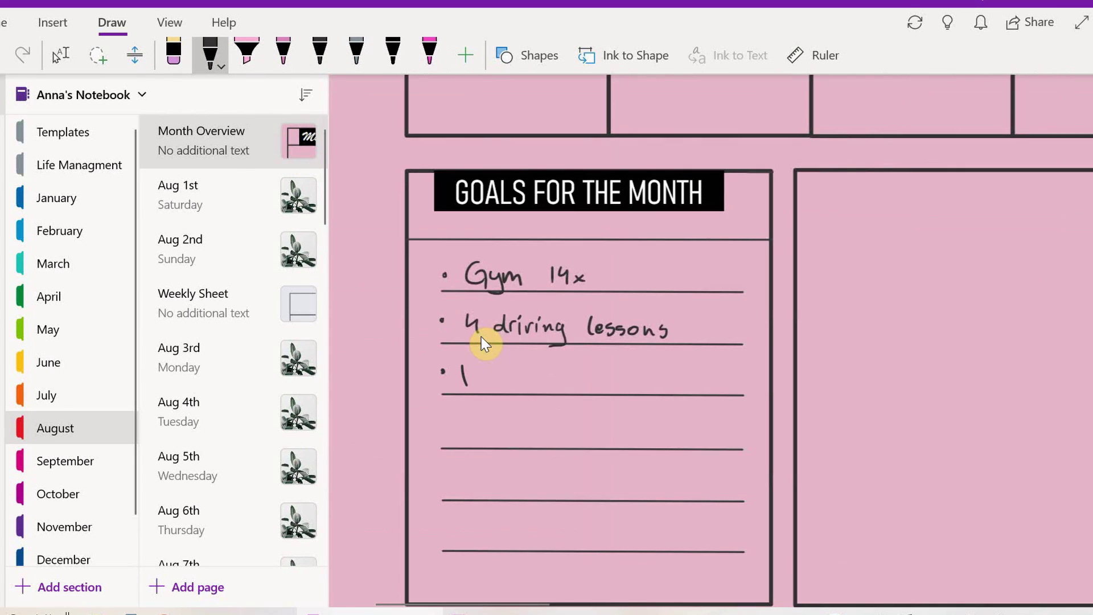
{"action": "left_click_drag", "start_coordinate": [480, 374], "coordinate": [494, 383]}
{"action": "left_click_drag", "start_coordinate": [509, 373], "coordinate": [504, 383]}
{"action": "mouse_move", "coordinate": [514, 366]}
{"action": "left_mouse_down"}
{"action": "mouse_move", "coordinate": [523, 384]}
{"action": "mouse_move", "coordinate": [554, 387]}
{"action": "left_mouse_up"}
{"action": "mouse_move", "coordinate": [557, 370]}
{"action": "left_mouse_down"}
{"action": "mouse_move", "coordinate": [567, 387]}
{"action": "mouse_move", "coordinate": [644, 388]}
{"action": "left_mouse_up"}
{"action": "scroll", "coordinate": [481, 336], "scroll_direction": "down", "scroll_amount": 5}
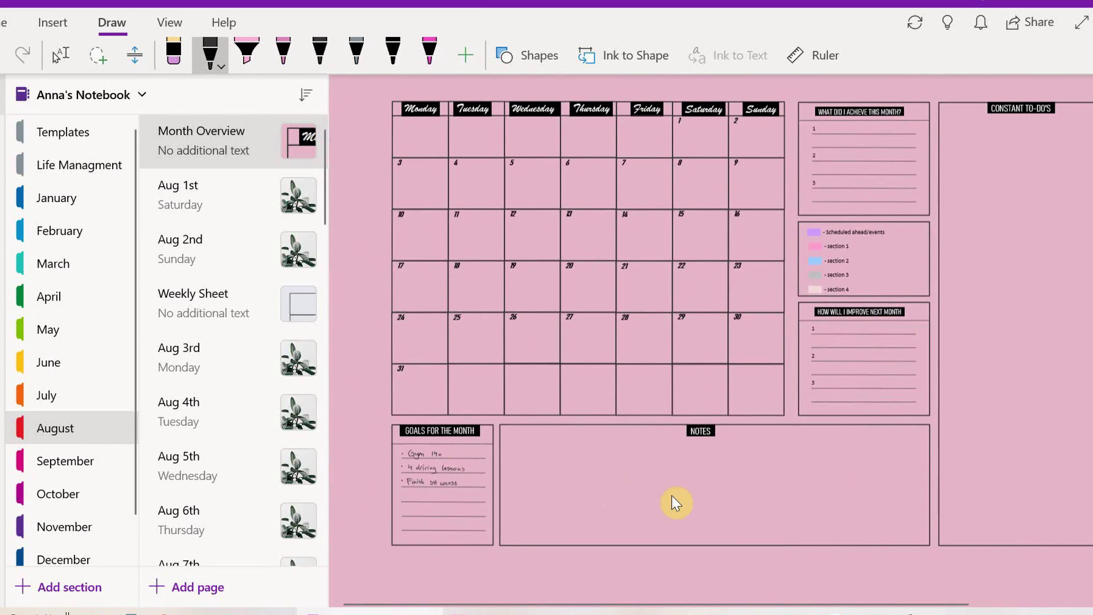
{"action": "scroll", "coordinate": [676, 503], "scroll_direction": "up", "scroll_amount": 3}
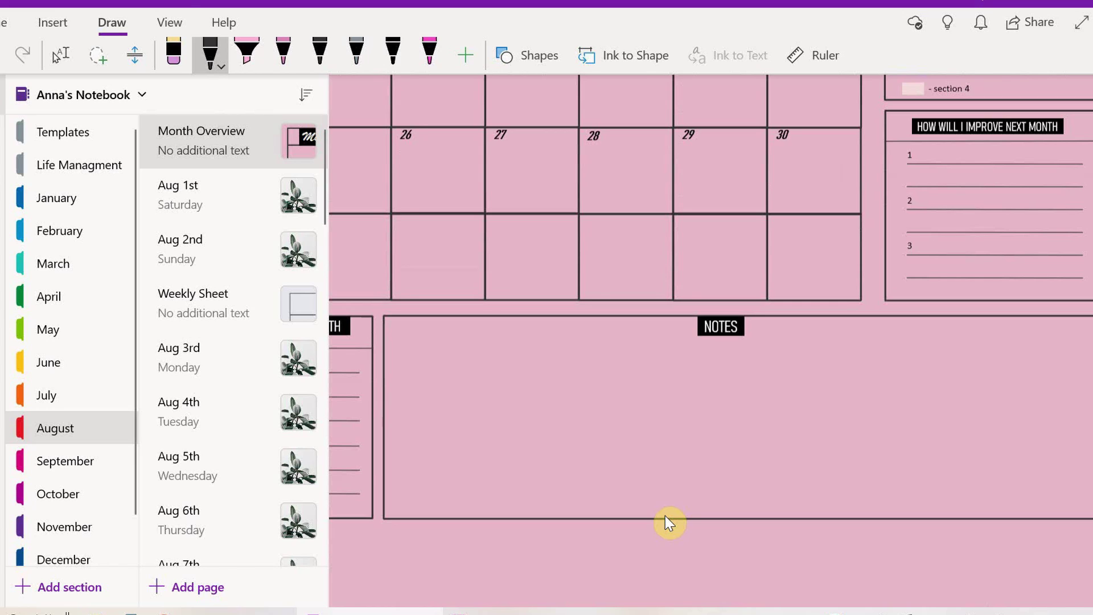
Give the page a fine grid background from View > Rule Lines
{"action": "left_click", "coordinate": [169, 23]}
{"action": "left_click", "coordinate": [515, 55]}
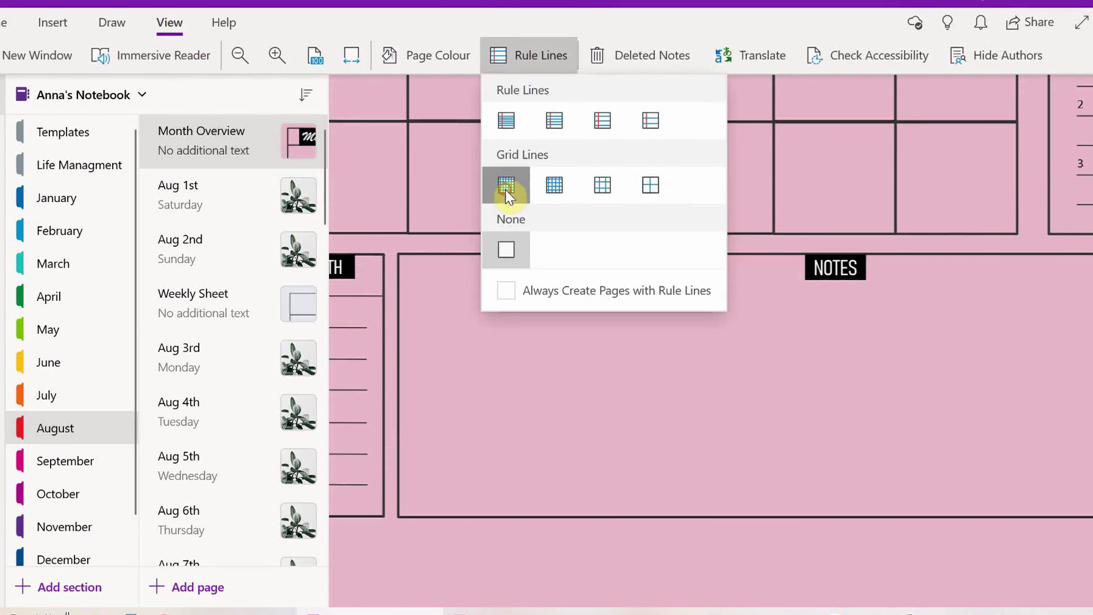
{"action": "left_click", "coordinate": [506, 191]}
Handwrite a boxed 'Social Media' heading in the Notes box
{"action": "scroll", "coordinate": [562, 242], "scroll_direction": "up", "scroll_amount": 4}
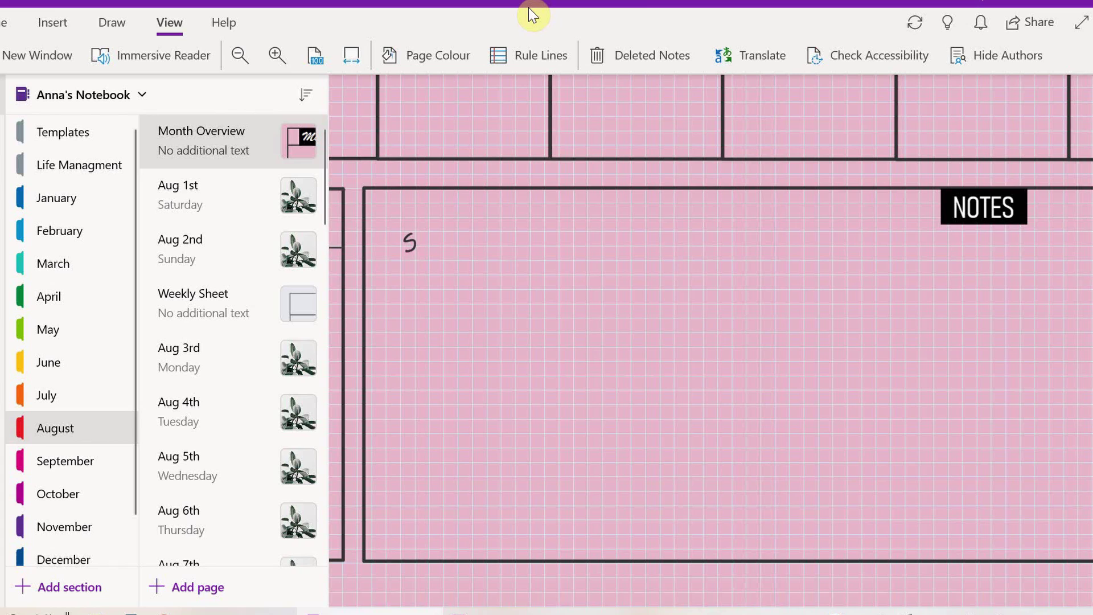
{"action": "left_click_drag", "start_coordinate": [420, 246], "coordinate": [545, 256]}
{"action": "left_click_drag", "start_coordinate": [392, 233], "coordinate": [394, 260]}
{"action": "left_click_drag", "start_coordinate": [556, 236], "coordinate": [561, 259]}
{"action": "left_click_drag", "start_coordinate": [558, 260], "coordinate": [395, 258]}
{"action": "left_click_drag", "start_coordinate": [394, 230], "coordinate": [551, 230]}
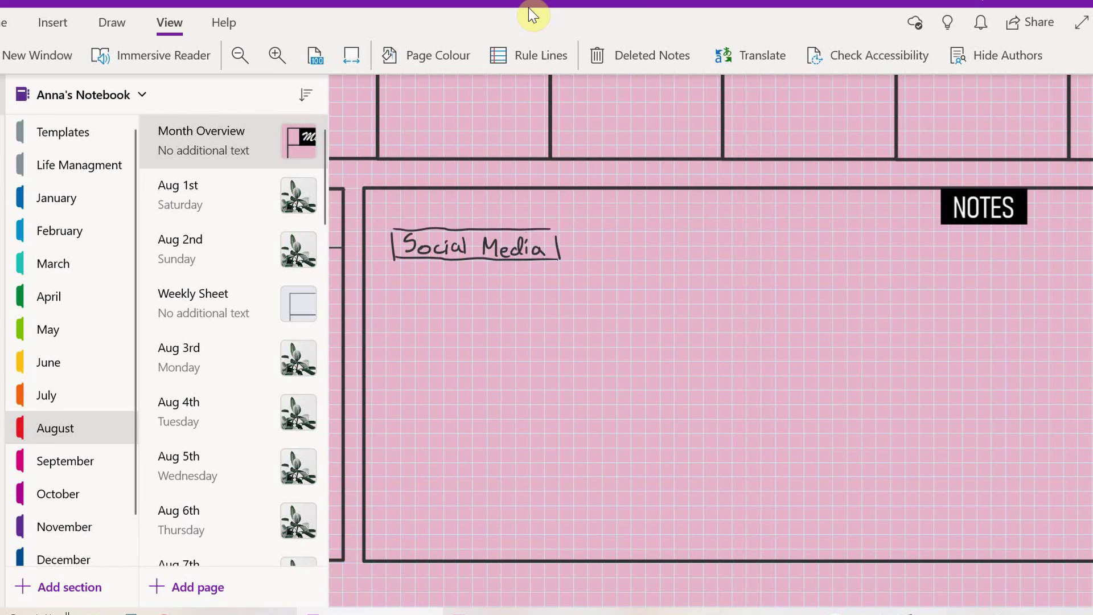
Handwrite a boxed 'FBA' heading with 'Finish course' and 'Get account verified' beneath
{"action": "left_click_drag", "start_coordinate": [639, 238], "coordinate": [648, 256]}
{"action": "left_click_drag", "start_coordinate": [655, 237], "coordinate": [683, 255]}
{"action": "left_click_drag", "start_coordinate": [639, 260], "coordinate": [688, 261]}
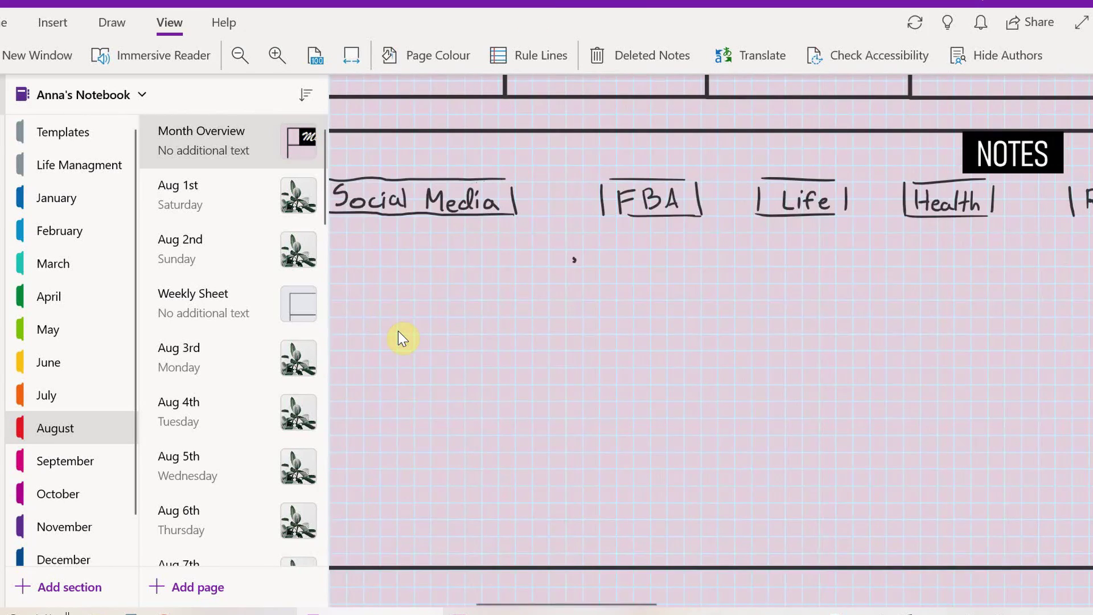
{"action": "left_click_drag", "start_coordinate": [591, 248], "coordinate": [709, 262]}
{"action": "mouse_move", "coordinate": [592, 279]}
{"action": "left_mouse_down"}
{"action": "mouse_move", "coordinate": [625, 291]}
{"action": "mouse_move", "coordinate": [756, 285]}
{"action": "left_mouse_up"}
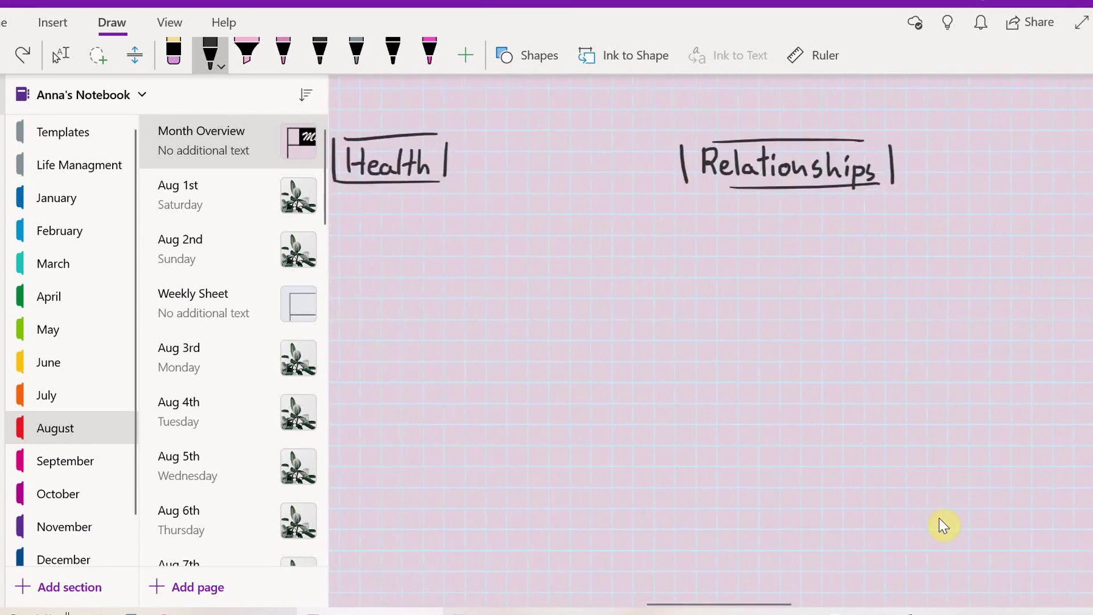
Under Health, handwrite a bulleted 'Gym 14x' and start a 'Buy supp' item
{"action": "scroll", "coordinate": [938, 518], "scroll_direction": "left", "scroll_amount": 5}
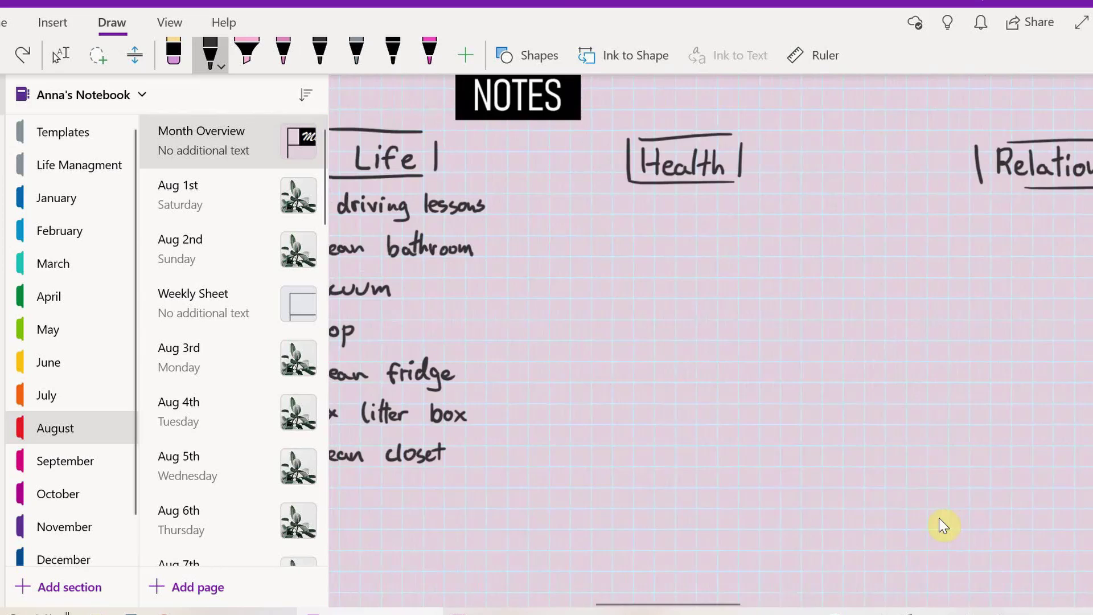
{"action": "left_click", "coordinate": [576, 223]}
{"action": "mouse_move", "coordinate": [616, 212]}
{"action": "left_mouse_down"}
{"action": "mouse_move", "coordinate": [608, 231]}
{"action": "mouse_move", "coordinate": [623, 235]}
{"action": "left_mouse_up"}
{"action": "left_click_drag", "start_coordinate": [643, 219], "coordinate": [660, 229]}
{"action": "left_click_drag", "start_coordinate": [700, 214], "coordinate": [708, 231]}
{"action": "left_click", "coordinate": [579, 266]}
{"action": "mouse_move", "coordinate": [604, 257]}
{"action": "left_mouse_down"}
{"action": "mouse_move", "coordinate": [604, 273]}
{"action": "mouse_move", "coordinate": [625, 284]}
{"action": "left_mouse_up"}
{"action": "mouse_move", "coordinate": [671, 263]}
{"action": "left_mouse_down"}
{"action": "mouse_move", "coordinate": [661, 276]}
{"action": "mouse_move", "coordinate": [700, 288]}
{"action": "left_mouse_up"}
{"action": "mouse_move", "coordinate": [714, 252]}
{"action": "left_mouse_down"}
{"action": "mouse_move", "coordinate": [713, 271]}
{"action": "mouse_move", "coordinate": [667, 275]}
{"action": "left_mouse_up"}
Rewrite the second Health item as 'Buy iron tabs' and start the third bullet
{"action": "key", "text": "ctrl+z"}
{"action": "key", "text": "ctrl+z"}
{"action": "key", "text": "ctrl+z"}
{"action": "key", "text": "ctrl+z"}
{"action": "key", "text": "ctrl+z"}
{"action": "key", "text": "ctrl+z"}
{"action": "left_click_drag", "start_coordinate": [692, 265], "coordinate": [703, 274]}
{"action": "left_click_drag", "start_coordinate": [721, 254], "coordinate": [725, 275]}
{"action": "left_click_drag", "start_coordinate": [735, 265], "coordinate": [741, 275]}
{"action": "left_click_drag", "start_coordinate": [758, 263], "coordinate": [751, 275]}
{"action": "key", "text": "ctrl+z"}
{"action": "mouse_move", "coordinate": [609, 302]}
{"action": "left_mouse_down"}
{"action": "mouse_move", "coordinate": [611, 318]}
{"action": "mouse_move", "coordinate": [733, 311]}
{"action": "left_mouse_up"}
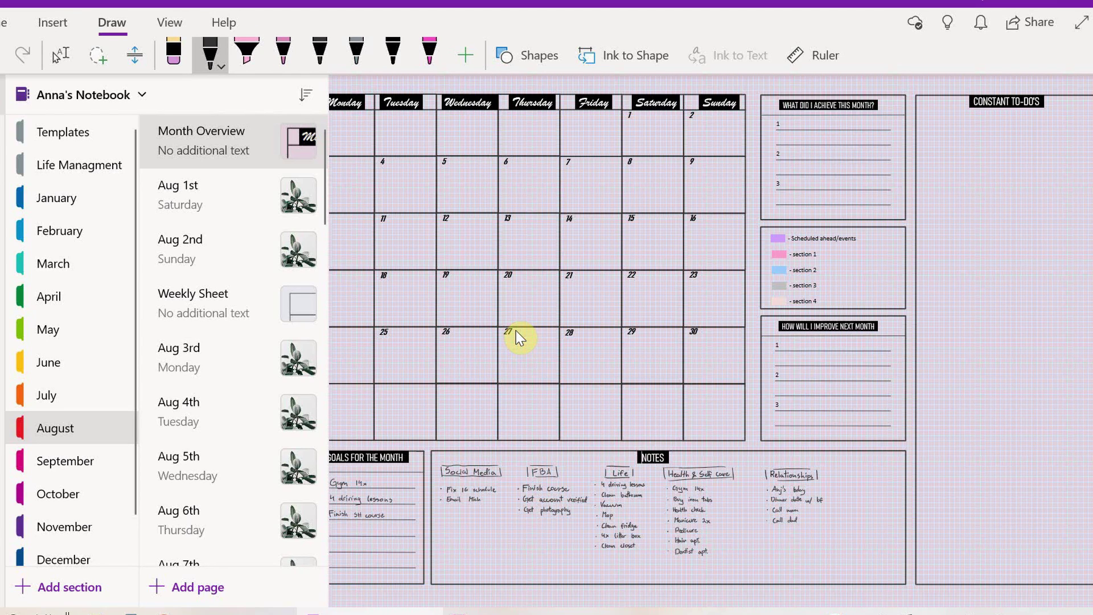
Relabel the pink legend entry from 'section 1' to '- Urgent tasks'
{"action": "left_click", "coordinate": [246, 56]}
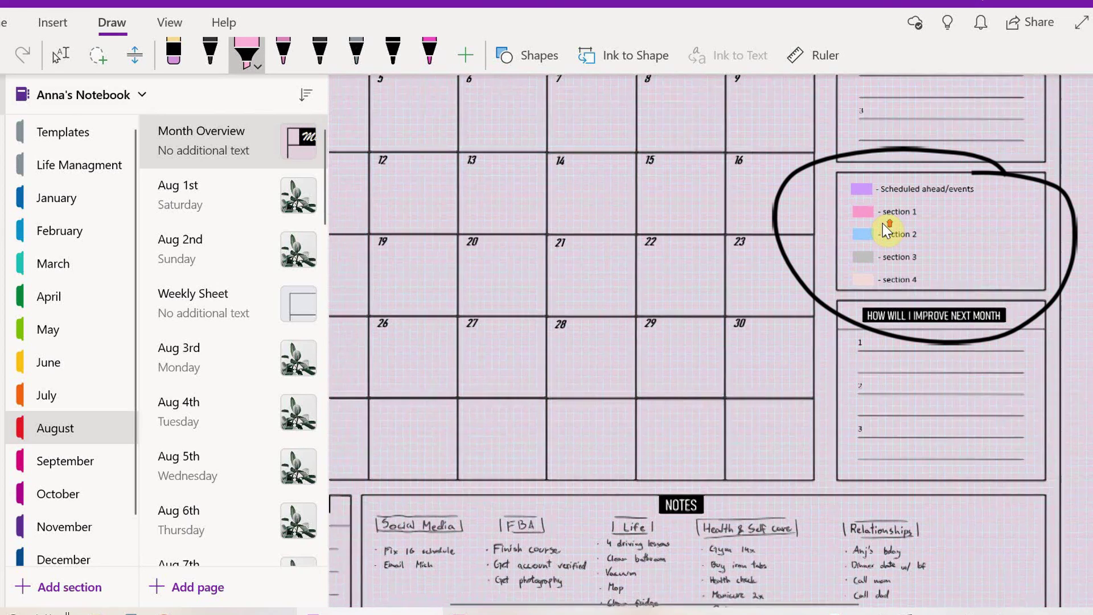
{"action": "scroll", "coordinate": [883, 224], "scroll_direction": "up", "scroll_amount": 4}
{"action": "left_click_drag", "start_coordinate": [951, 206], "coordinate": [877, 208]}
{"action": "key", "text": "BackSpace"}
{"action": "type", "text": "- Urgent tasks"}
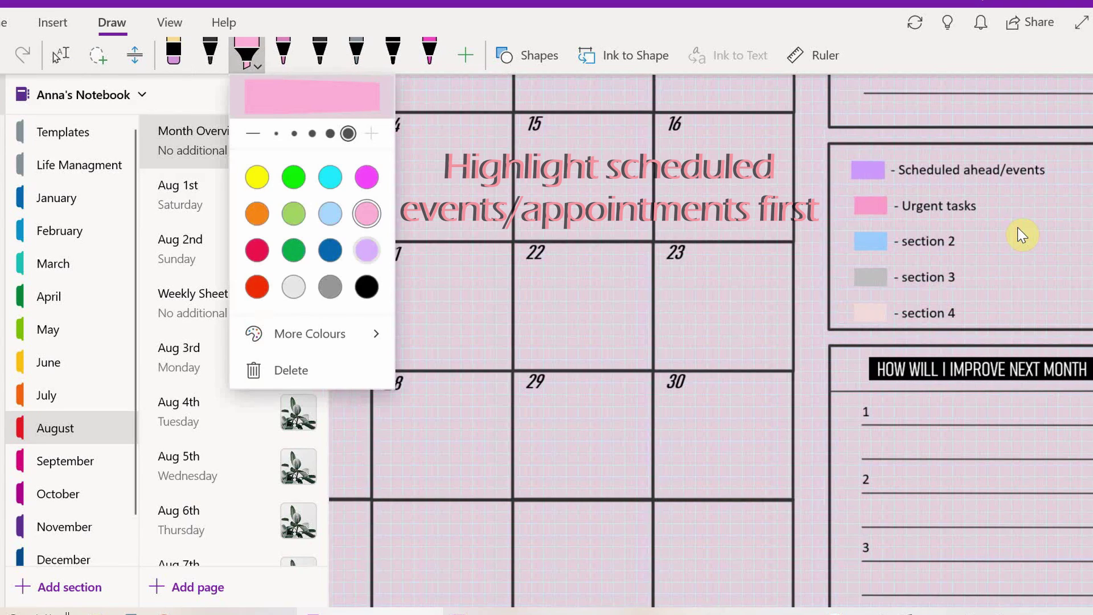
Highlight the birthday, Dinner date w/ bf, Hair apt. and Dentist apt. events in lavender
{"action": "key", "text": "Down"}
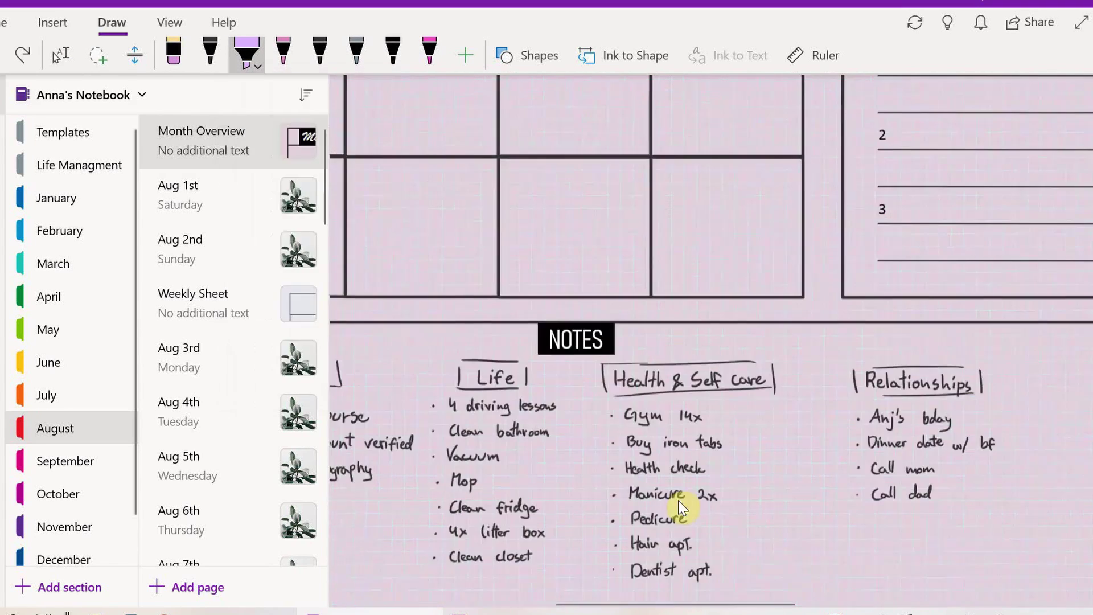
{"action": "scroll", "coordinate": [681, 501], "scroll_direction": "up", "scroll_amount": 3}
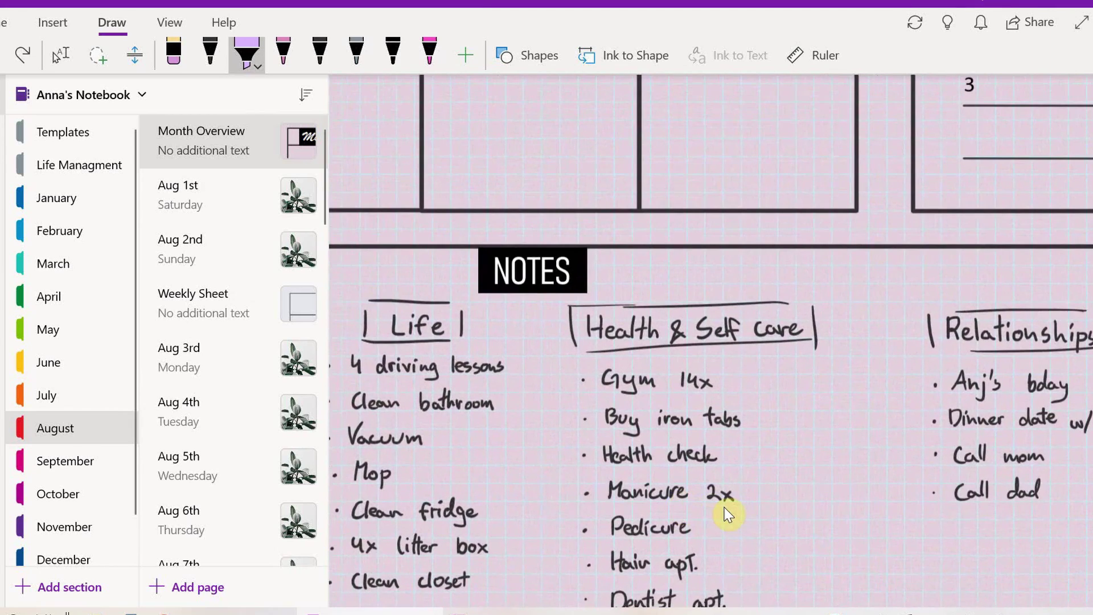
{"action": "scroll", "coordinate": [725, 513], "scroll_direction": "down", "scroll_amount": 2}
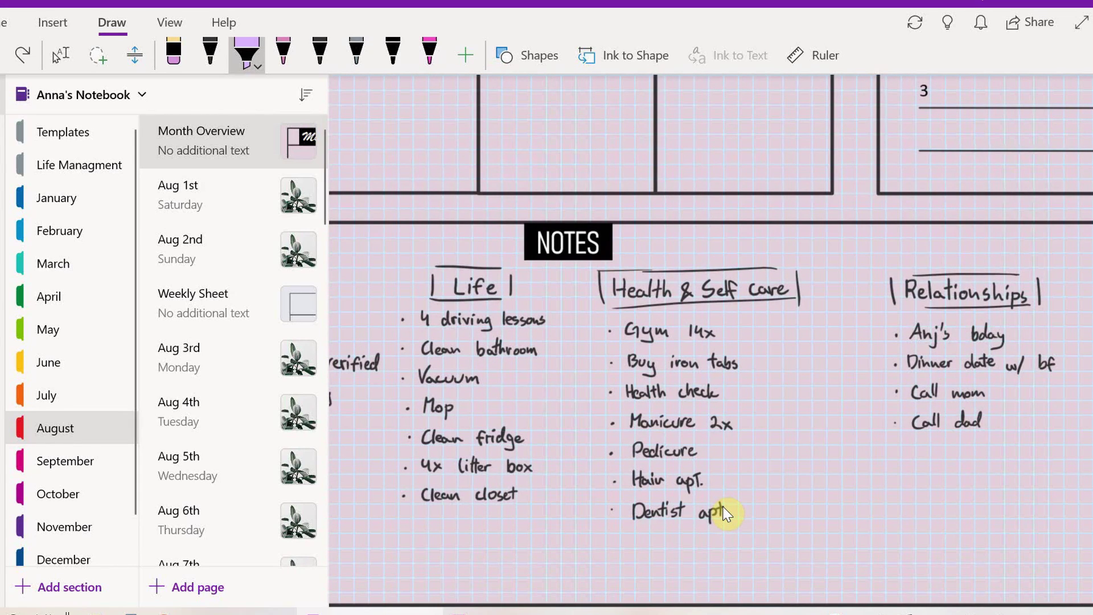
{"action": "left_click_drag", "start_coordinate": [1009, 332], "coordinate": [900, 332]}
{"action": "left_click_drag", "start_coordinate": [1057, 365], "coordinate": [900, 365]}
{"action": "left_click_drag", "start_coordinate": [703, 479], "coordinate": [636, 479]}
{"action": "left_click_drag", "start_coordinate": [725, 510], "coordinate": [646, 512]}
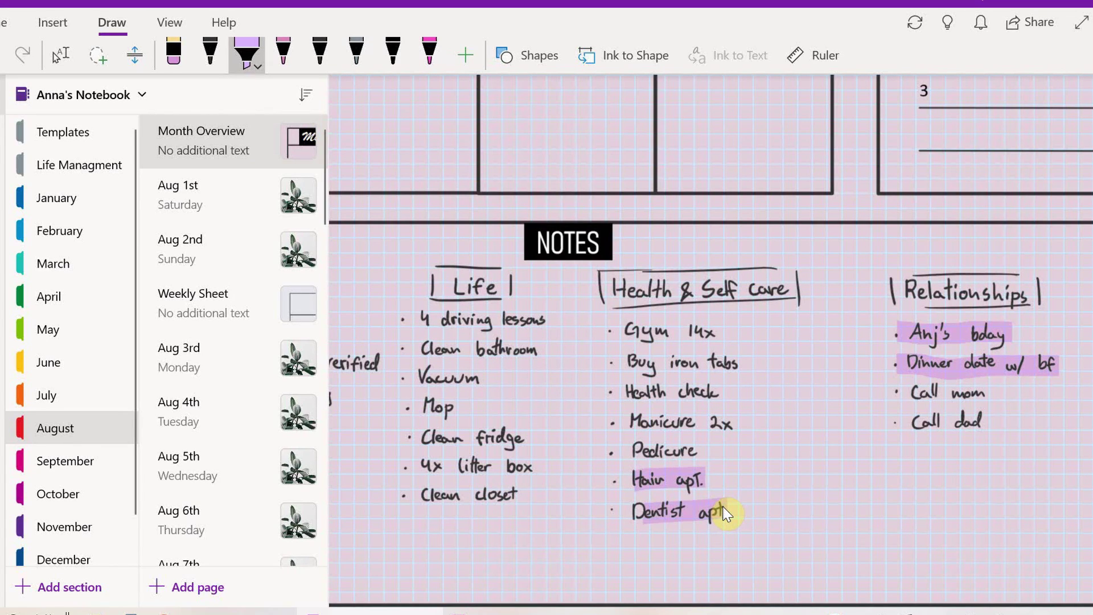
{"action": "scroll", "coordinate": [763, 511], "scroll_direction": "left", "scroll_amount": 3}
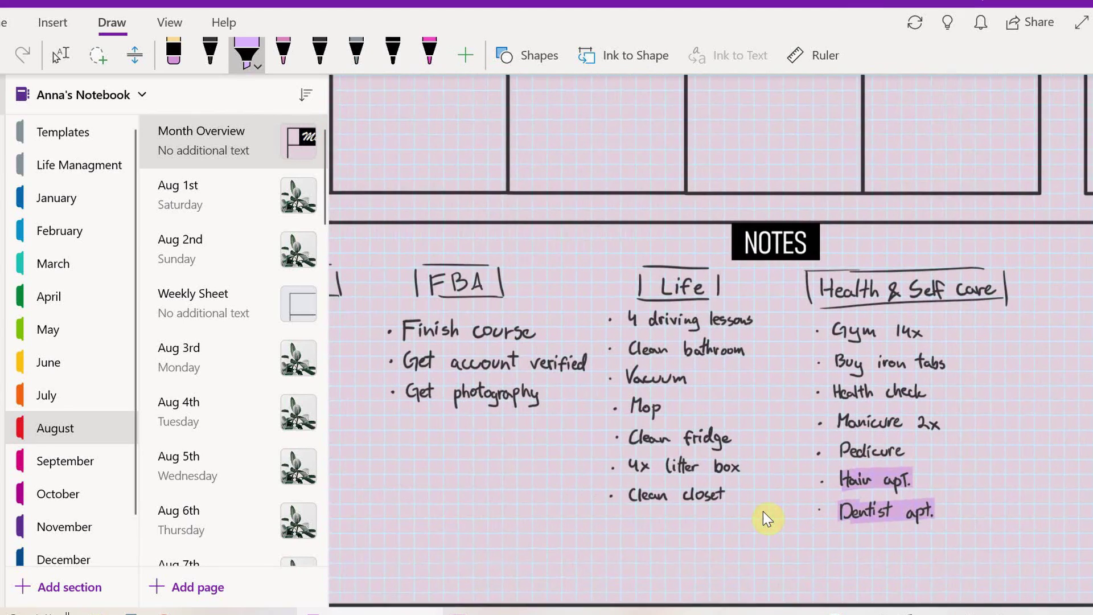
{"action": "left_click_drag", "start_coordinate": [745, 468], "coordinate": [627, 468]}
{"action": "key", "text": "ctrl+z"}
{"action": "scroll", "coordinate": [760, 523], "scroll_direction": "left", "scroll_amount": 3}
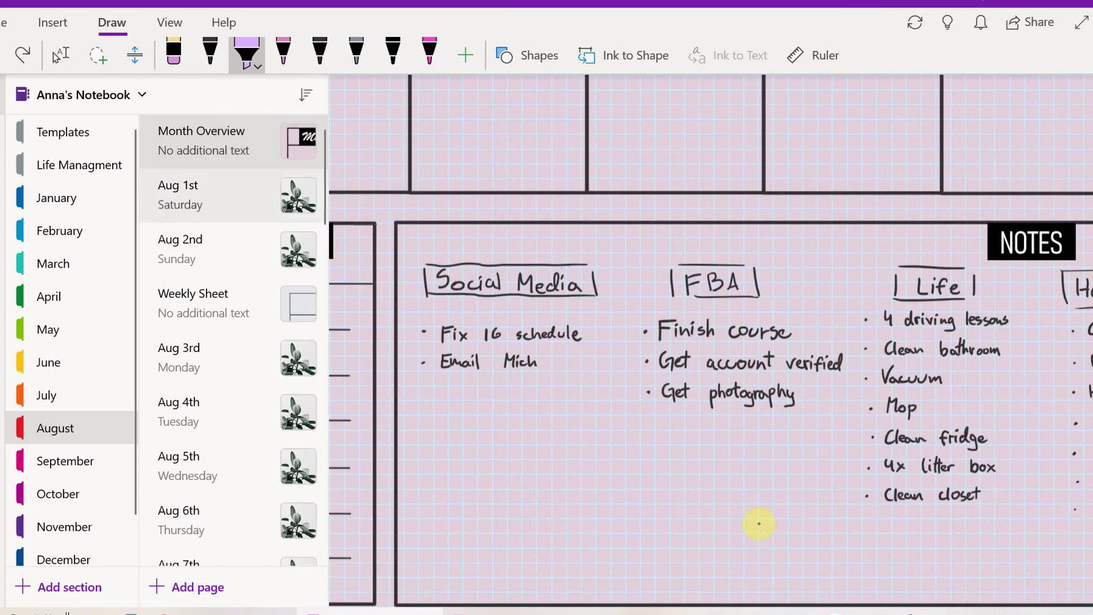
Highlight Fix 16 schedule, the email task, Get account verified and Get photography in pink
{"action": "left_click", "coordinate": [247, 55]}
{"action": "left_click", "coordinate": [371, 213]}
{"action": "scroll", "coordinate": [898, 327], "scroll_direction": "down", "scroll_amount": 1}
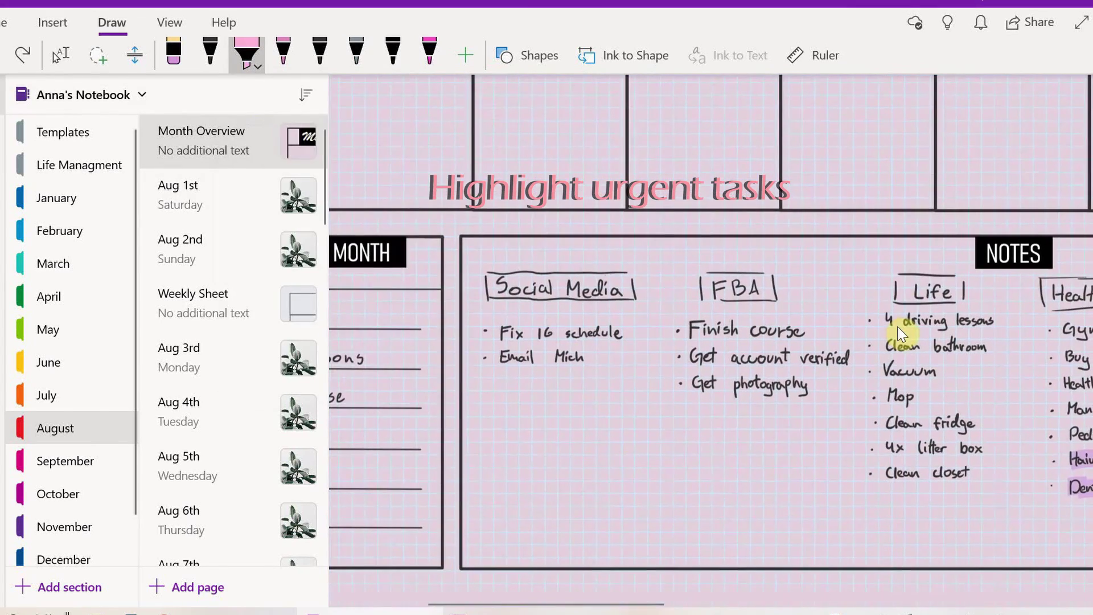
{"action": "left_click_drag", "start_coordinate": [585, 357], "coordinate": [497, 356]}
{"action": "left_click_drag", "start_coordinate": [622, 331], "coordinate": [494, 335]}
{"action": "left_click_drag", "start_coordinate": [855, 360], "coordinate": [696, 358]}
{"action": "mouse_move", "coordinate": [808, 386]}
{"action": "left_mouse_down"}
{"action": "mouse_move", "coordinate": [686, 385]}
{"action": "mouse_move", "coordinate": [690, 358]}
{"action": "left_mouse_up"}
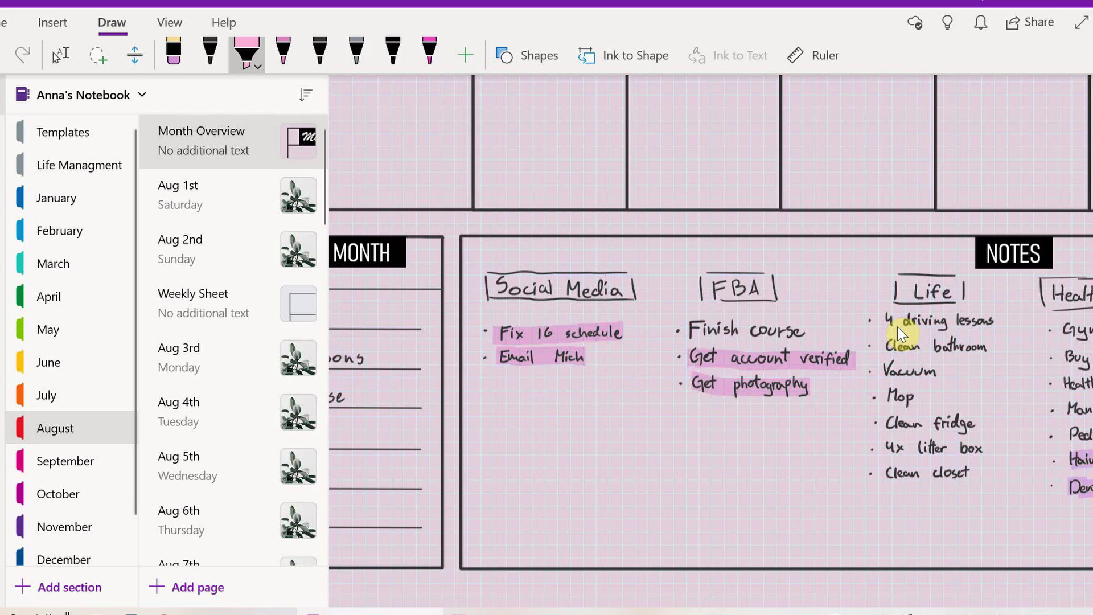
{"action": "scroll", "coordinate": [902, 334], "scroll_direction": "right", "scroll_amount": 2}
{"action": "scroll", "coordinate": [901, 334], "scroll_direction": "up", "scroll_amount": 4}
Rename the 'section 2' legend label to Important and highlight Health check and Gym 14x in blue
{"action": "left_click", "coordinate": [4, 57]}
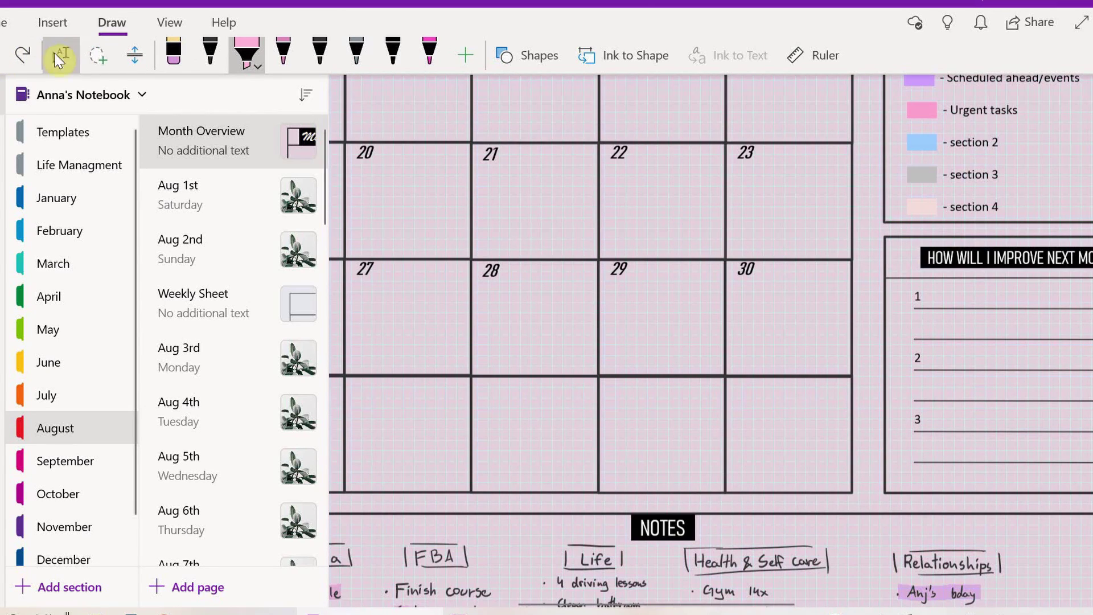
{"action": "left_click", "coordinate": [59, 59]}
{"action": "left_click_drag", "start_coordinate": [1001, 144], "coordinate": [949, 143]}
{"action": "type", "text": "In"}
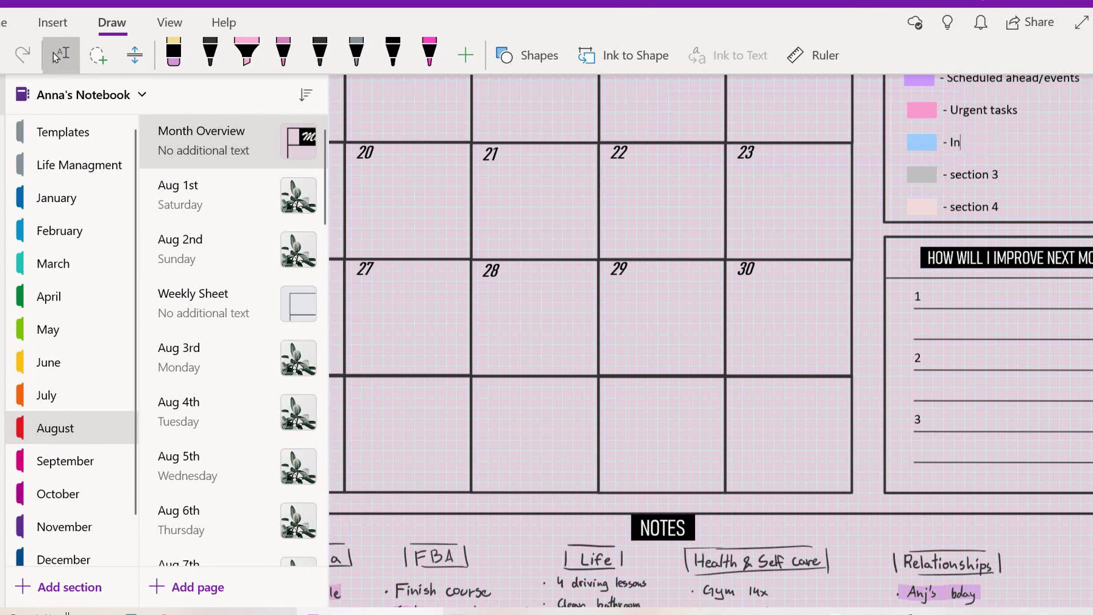
{"action": "key", "text": "BackSpace"}
{"action": "type", "text": "mpo"}
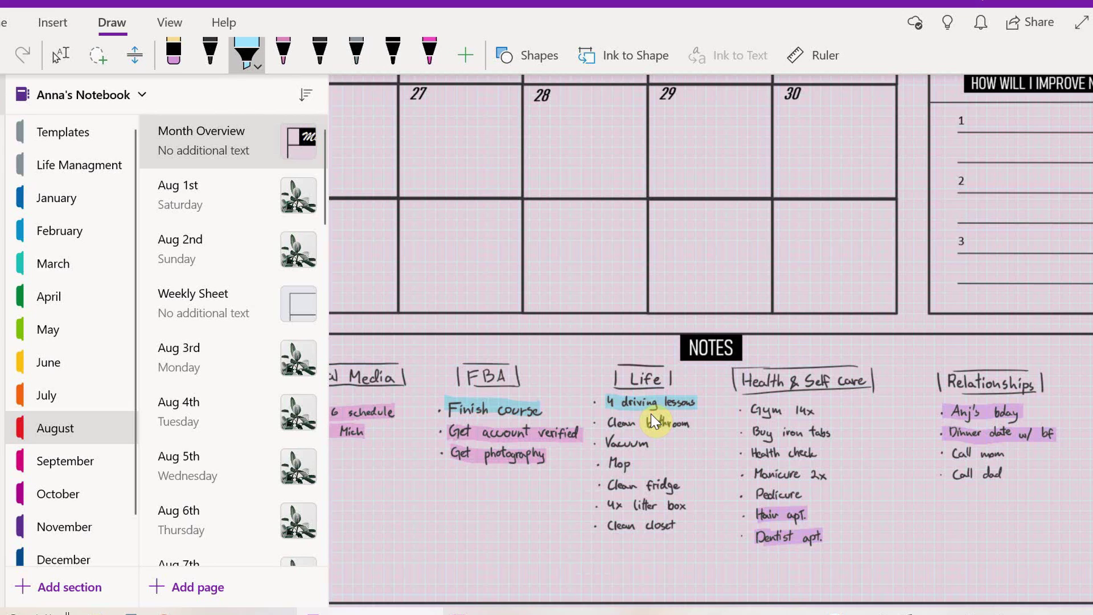
{"action": "left_click_drag", "start_coordinate": [816, 453], "coordinate": [752, 453]}
{"action": "left_click_drag", "start_coordinate": [817, 409], "coordinate": [748, 410]}
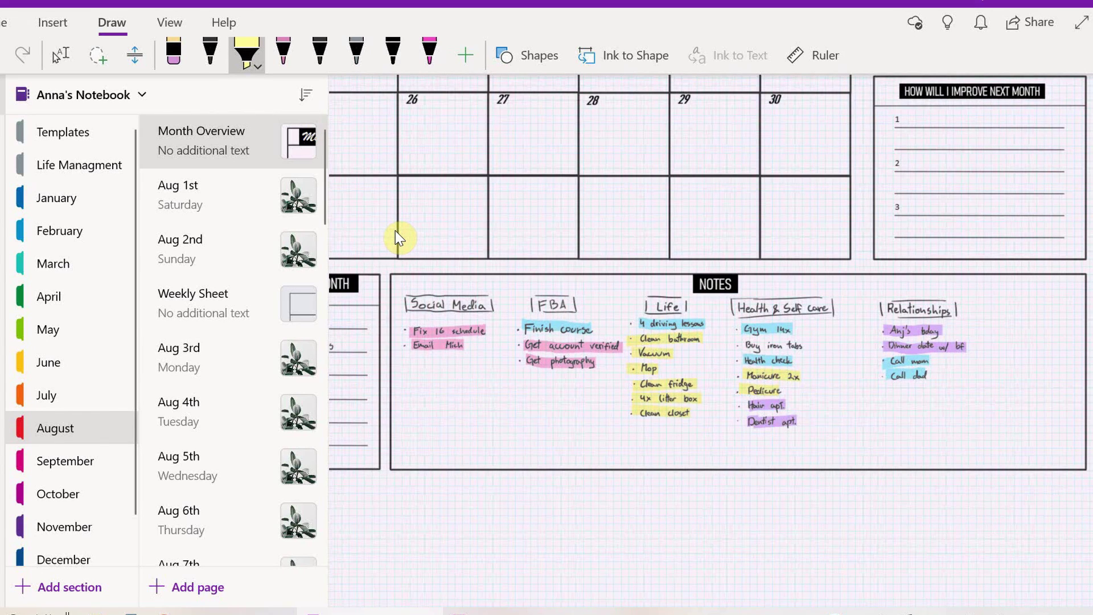
Go to the Month Overview page in the Templates section, at the Constant To-Do's box
{"action": "scroll", "coordinate": [632, 397], "scroll_direction": "up", "scroll_amount": 2}
{"action": "scroll", "coordinate": [632, 398], "scroll_direction": "right", "scroll_amount": 3}
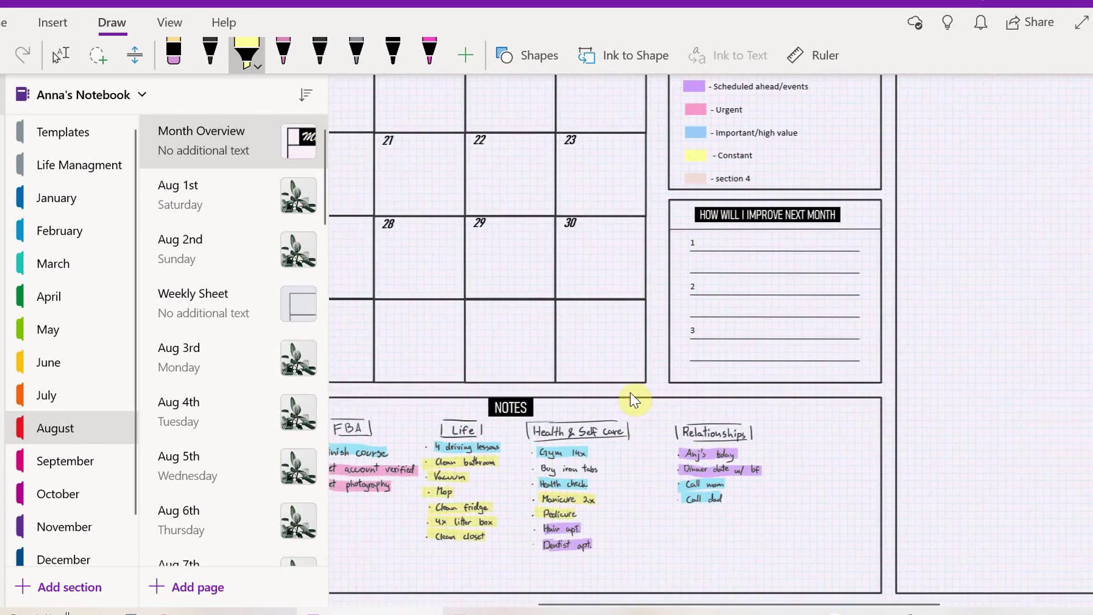
{"action": "scroll", "coordinate": [979, 308], "scroll_direction": "up", "scroll_amount": 4}
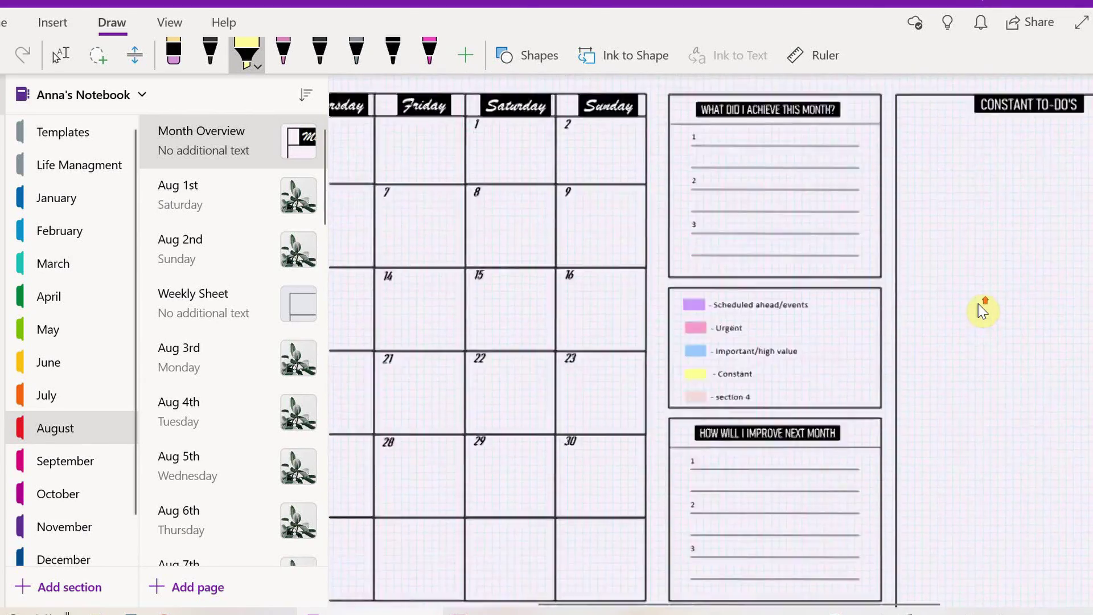
{"action": "scroll", "coordinate": [979, 308], "scroll_direction": "up", "scroll_amount": 2}
{"action": "scroll", "coordinate": [979, 308], "scroll_direction": "right", "scroll_amount": 3}
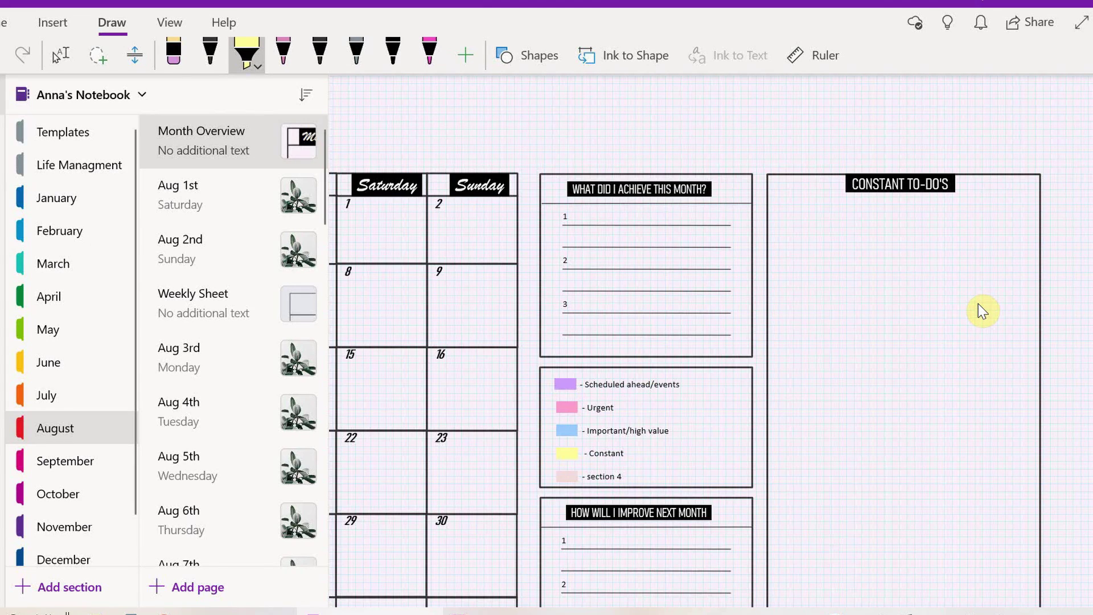
{"action": "left_click", "coordinate": [66, 146]}
{"action": "scroll", "coordinate": [837, 215], "scroll_direction": "up", "scroll_amount": 4}
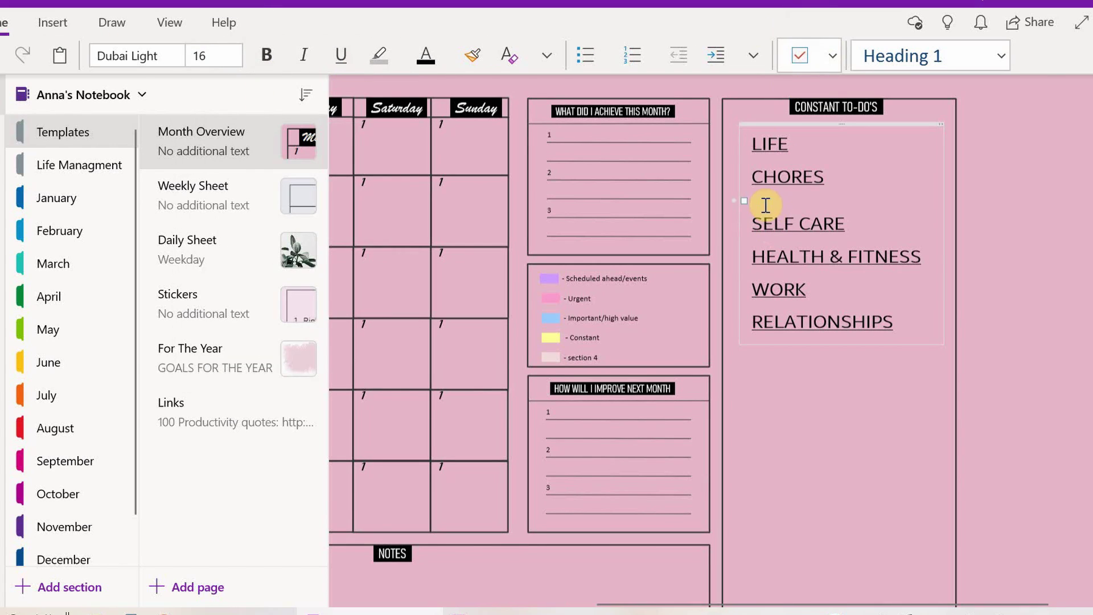
Style the heading list in Agency FB with a black highlight and white text
{"action": "key", "text": "ctrl+a"}
{"action": "left_click", "coordinate": [169, 60]}
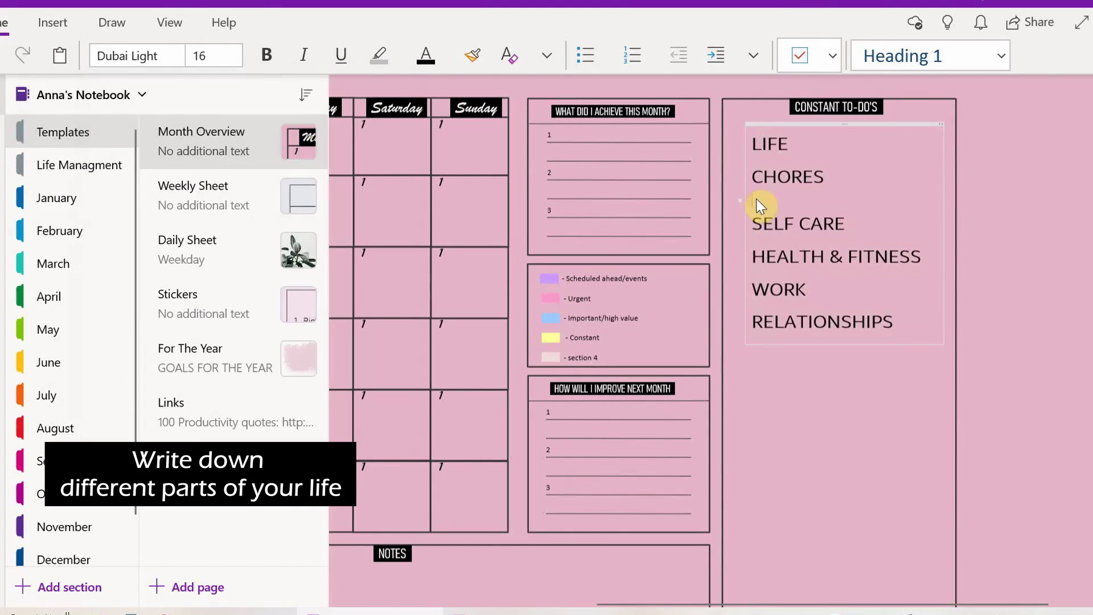
{"action": "left_click", "coordinate": [176, 55]}
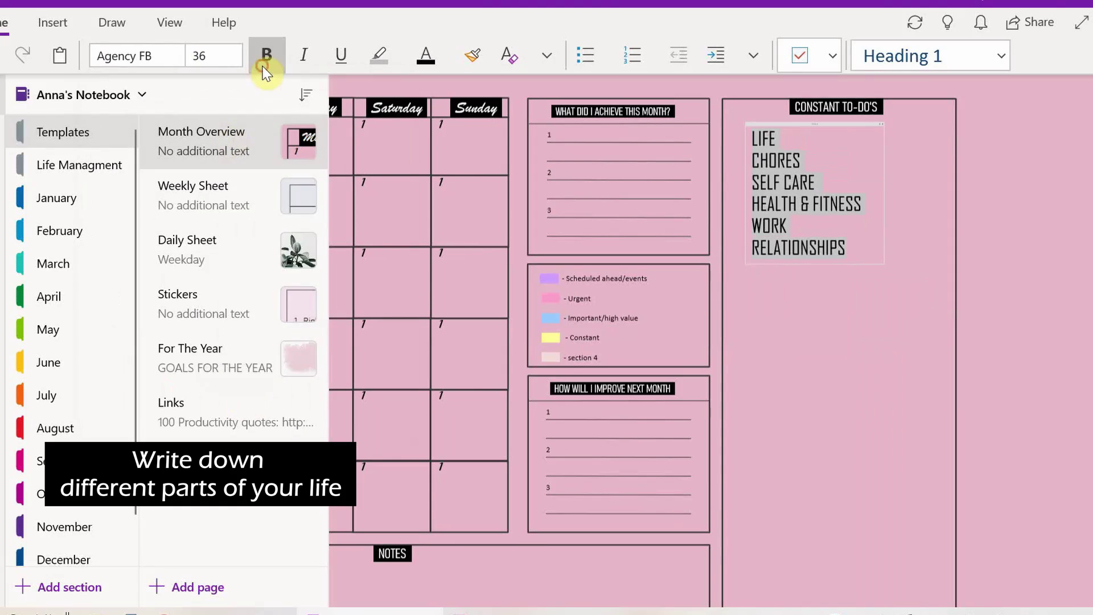
{"action": "left_click", "coordinate": [265, 57]}
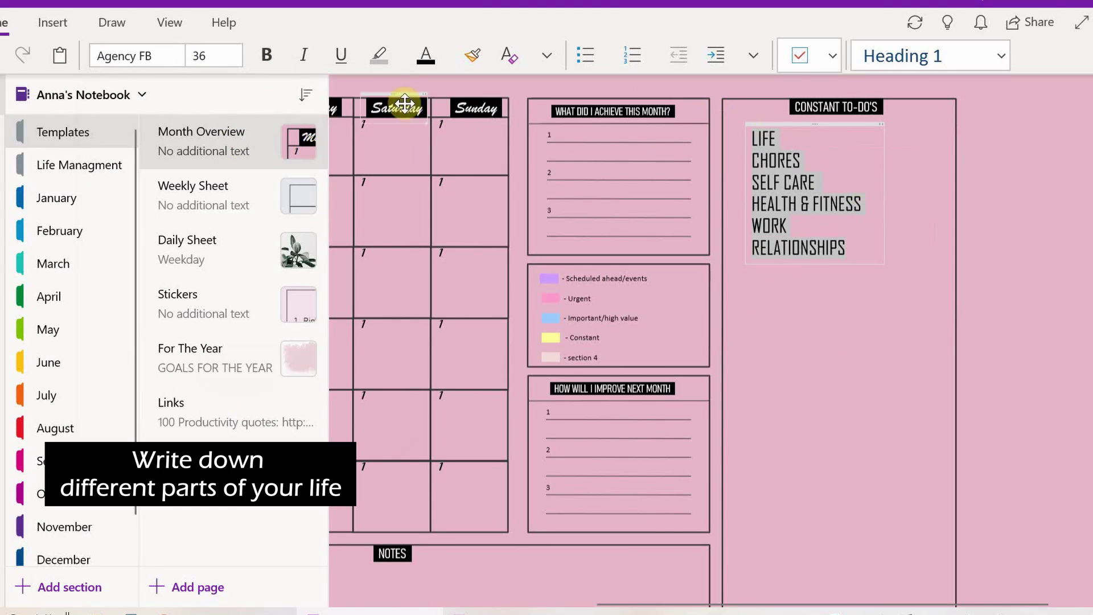
{"action": "left_click", "coordinate": [380, 55]}
{"action": "left_click", "coordinate": [379, 55]}
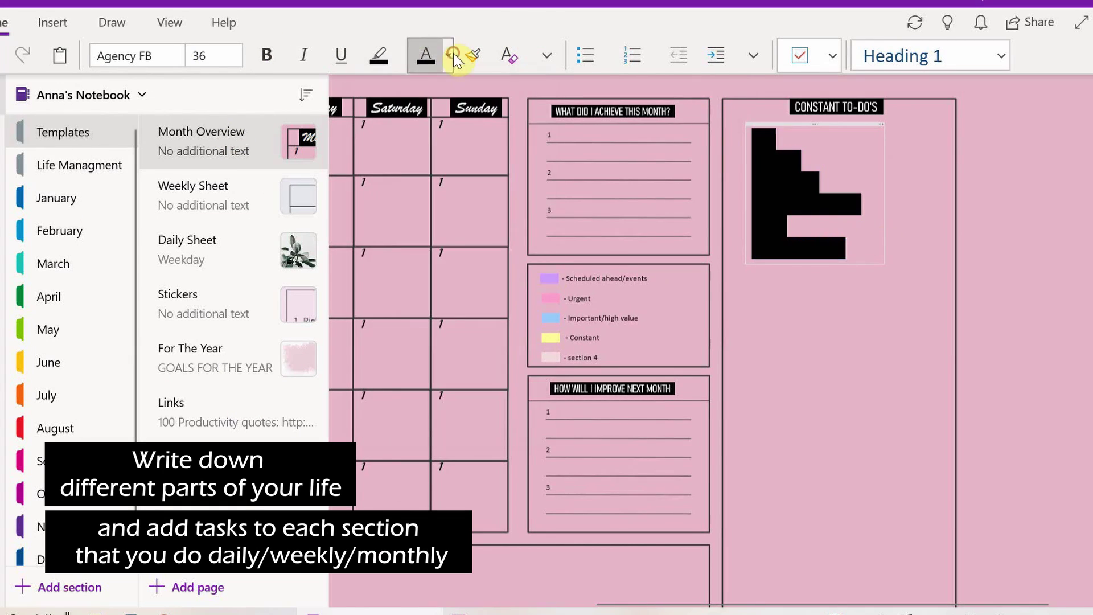
{"action": "left_click", "coordinate": [425, 55]}
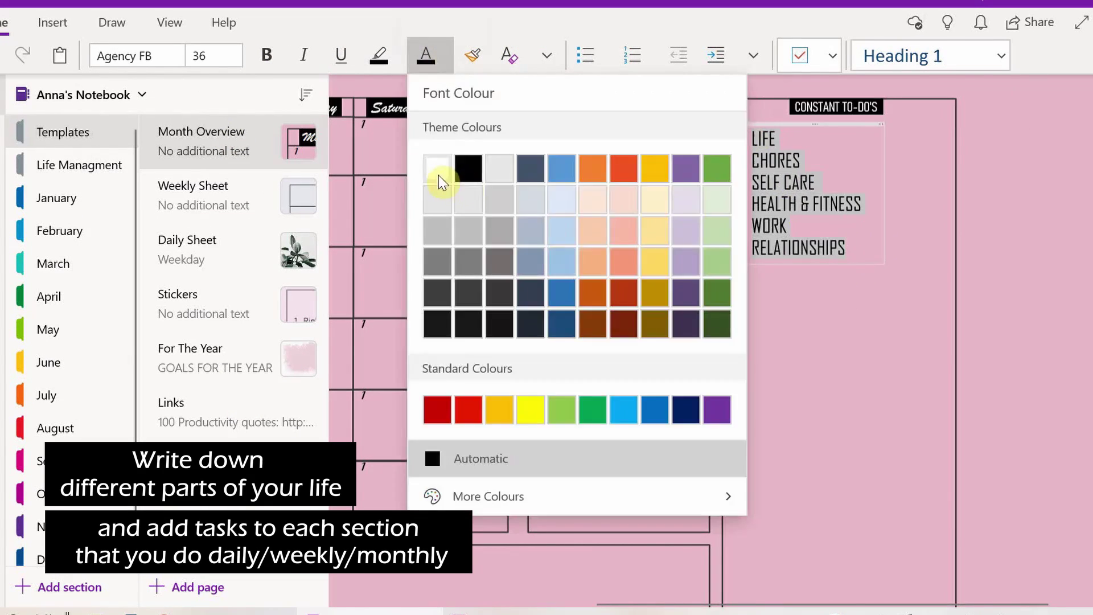
{"action": "left_click", "coordinate": [439, 176]}
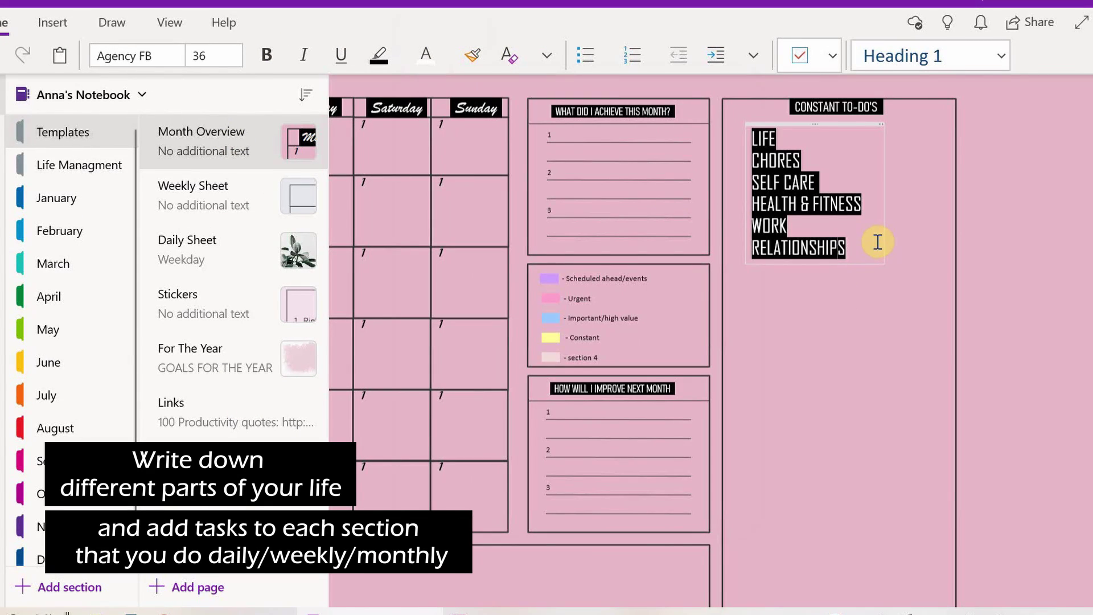
Set the heading list's font size to 26
{"action": "left_click_drag", "start_coordinate": [846, 246], "coordinate": [750, 131]}
{"action": "left_click", "coordinate": [236, 56]}
{"action": "left_click", "coordinate": [228, 125]}
{"action": "left_click", "coordinate": [236, 55]}
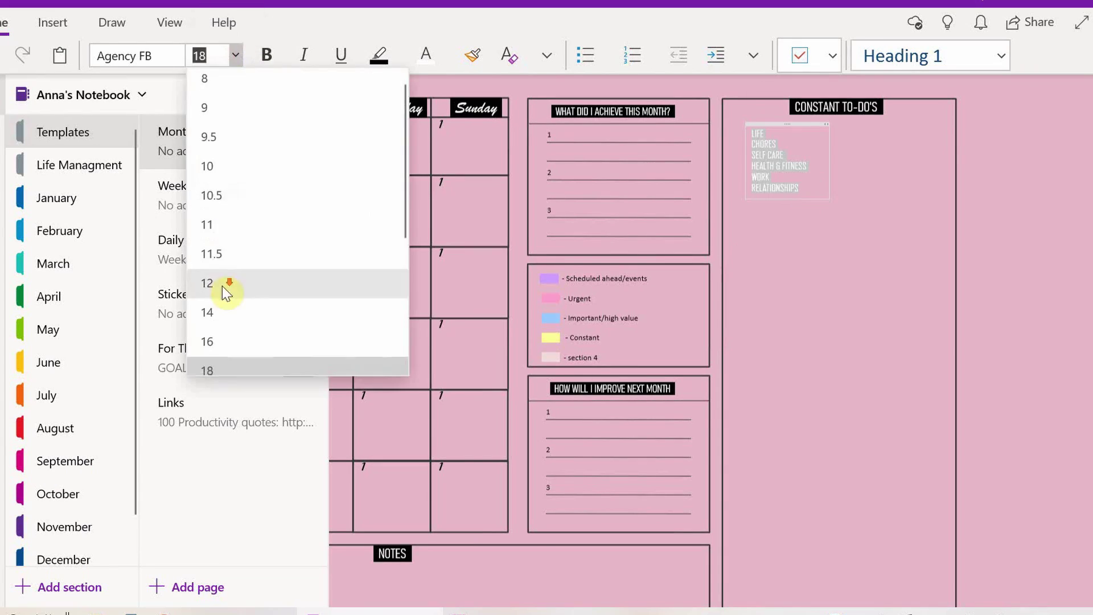
{"action": "scroll", "coordinate": [228, 290], "scroll_direction": "down", "scroll_amount": 3}
{"action": "left_click", "coordinate": [225, 156]}
{"action": "left_click", "coordinate": [236, 56]}
{"action": "left_click", "coordinate": [225, 185]}
Add blank lines below LIFE, CHORES, SELF CARE, HEALTH & FITNESS and WORK in a plain font
{"action": "left_click", "coordinate": [785, 139]}
{"action": "key", "text": "Return"}
{"action": "key", "text": "Return"}
{"action": "left_click", "coordinate": [793, 186]}
{"action": "key", "text": "Return"}
{"action": "key", "text": "Return"}
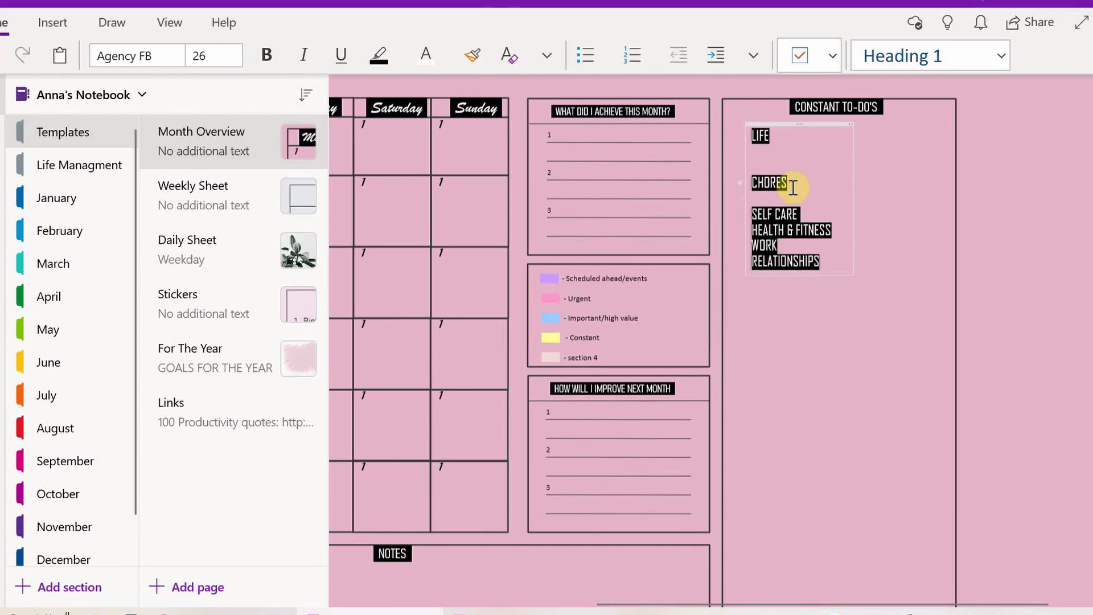
{"action": "left_click", "coordinate": [808, 232]}
{"action": "key", "text": "Return"}
{"action": "key", "text": "Return"}
{"action": "left_click", "coordinate": [842, 281]}
{"action": "key", "text": "Return"}
{"action": "key", "text": "Return"}
{"action": "left_click", "coordinate": [789, 319]}
Type the to-dos Clean bathroom, Wash litter box, Vacuum, Mop, Windows and Mirrors
{"action": "key", "text": "Return"}
{"action": "key", "text": "Return"}
{"action": "left_click", "coordinate": [137, 56]}
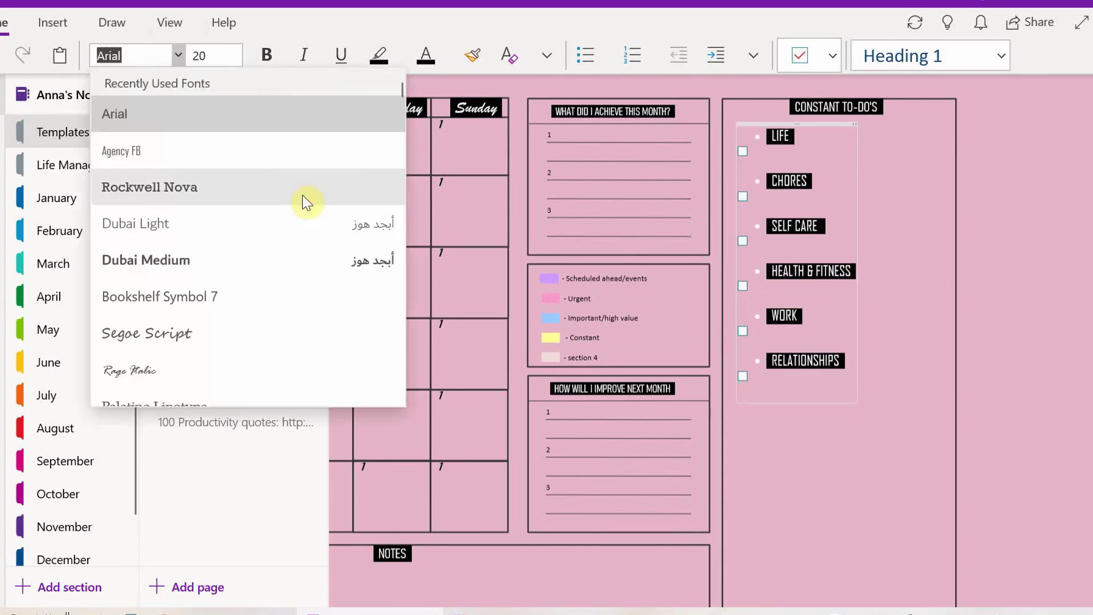
{"action": "left_click_drag", "start_coordinate": [403, 89], "coordinate": [406, 101]}
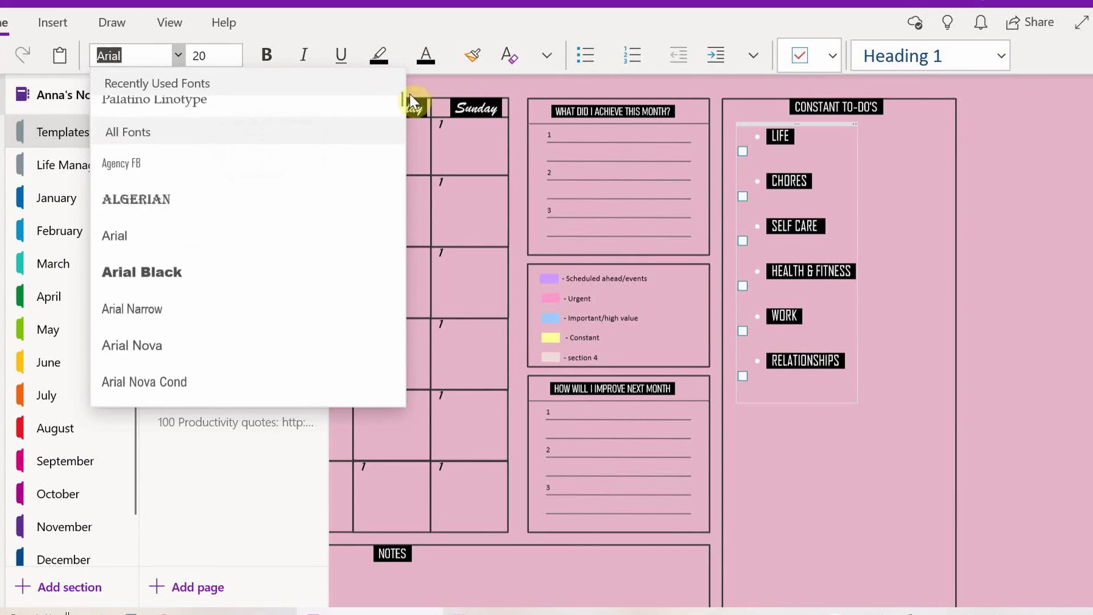
{"action": "left_click", "coordinate": [183, 246]}
{"action": "type", "text": "Clean bathroom"}
{"action": "key", "text": "Return"}
{"action": "type", "text": "Clean"}
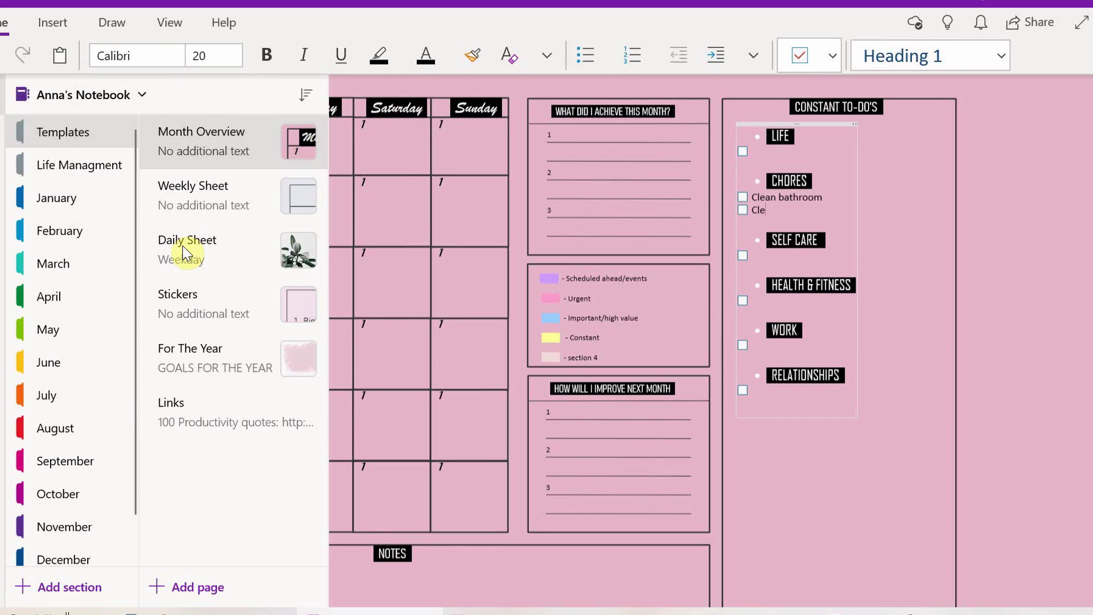
{"action": "key", "text": "BackSpace"}
{"action": "key", "text": "BackSpace"}
{"action": "key", "text": "BackSpace"}
{"action": "type", "text": "Wash litter box"}
{"action": "key", "text": "Return"}
{"action": "type", "text": "Vacuum"}
{"action": "key", "text": "Return"}
{"action": "type", "text": "Mop"}
{"action": "key", "text": "Return"}
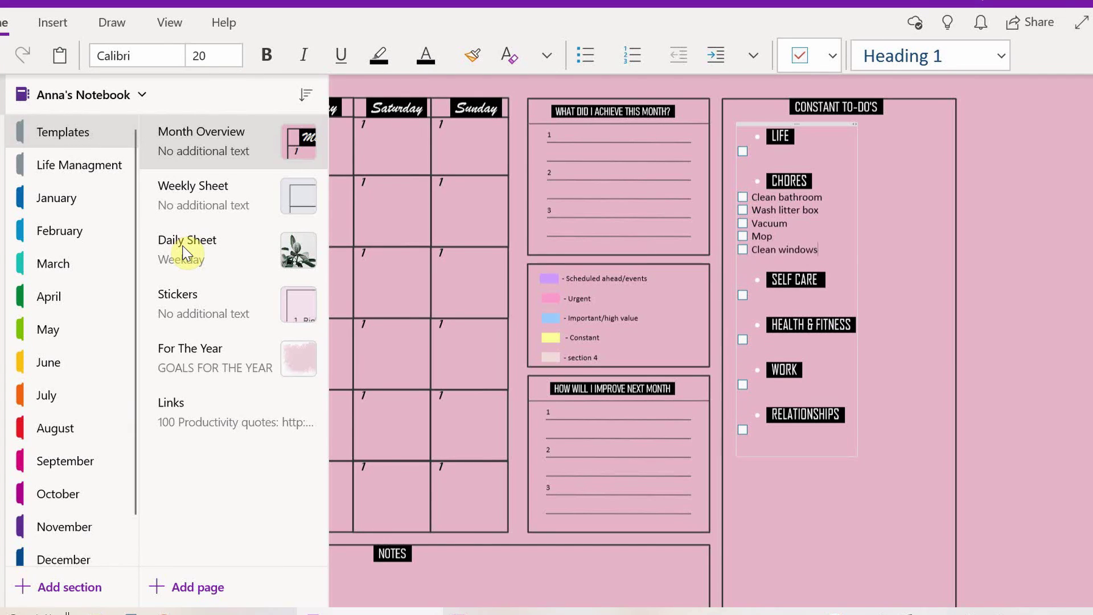
{"action": "key", "text": "ctrl+BackSpace"}
{"action": "key", "text": "ctrl+BackSpace"}
{"action": "type", "text": "Windows"}
{"action": "key", "text": "Return"}
{"action": "type", "text": "Mirrors"}
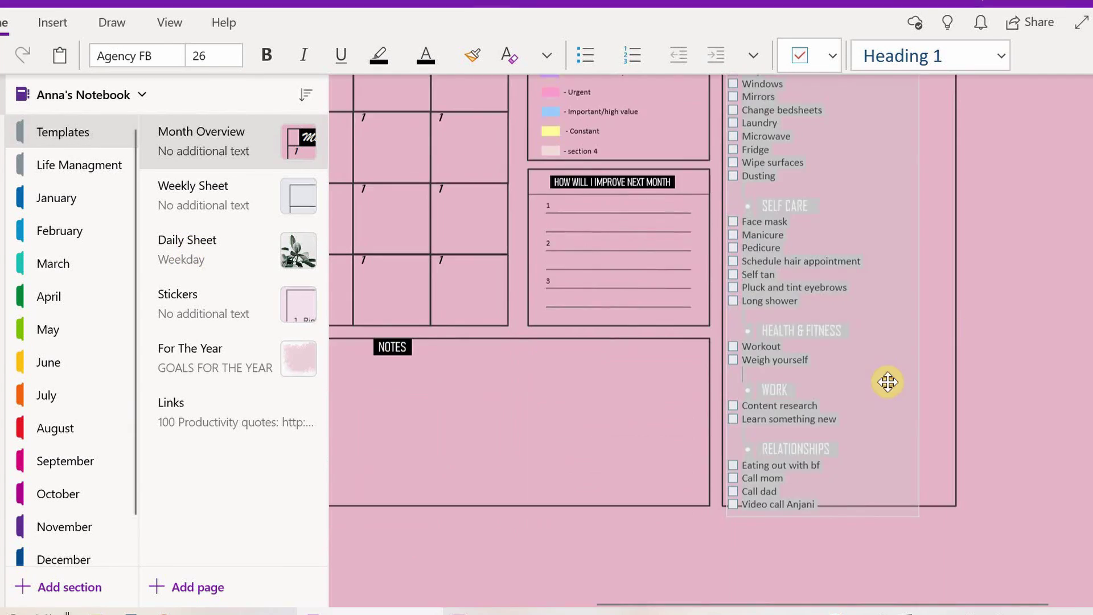
Widen the to-do box and copy the lists from SELF CARE downward into a second column
{"action": "scroll", "coordinate": [961, 385], "scroll_direction": "up", "scroll_amount": 3}
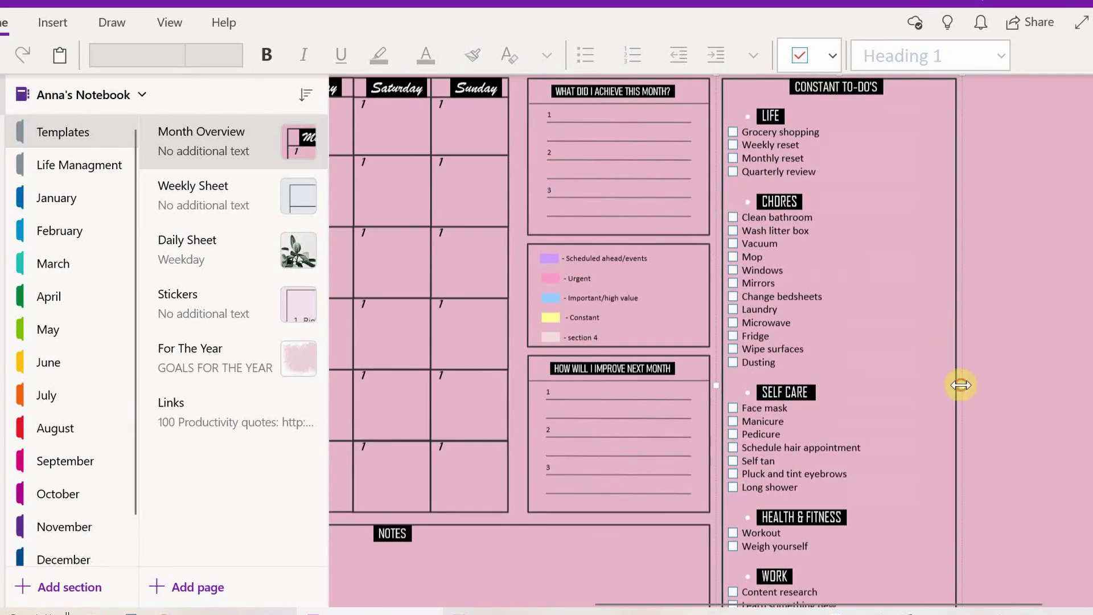
{"action": "left_click_drag", "start_coordinate": [961, 385], "coordinate": [1057, 385]}
{"action": "scroll", "coordinate": [859, 195], "scroll_direction": "up", "scroll_amount": 1}
{"action": "left_click_drag", "start_coordinate": [849, 123], "coordinate": [905, 123]}
{"action": "scroll", "coordinate": [889, 285], "scroll_direction": "down", "scroll_amount": 5}
{"action": "left_click_drag", "start_coordinate": [816, 436], "coordinate": [760, 138]}
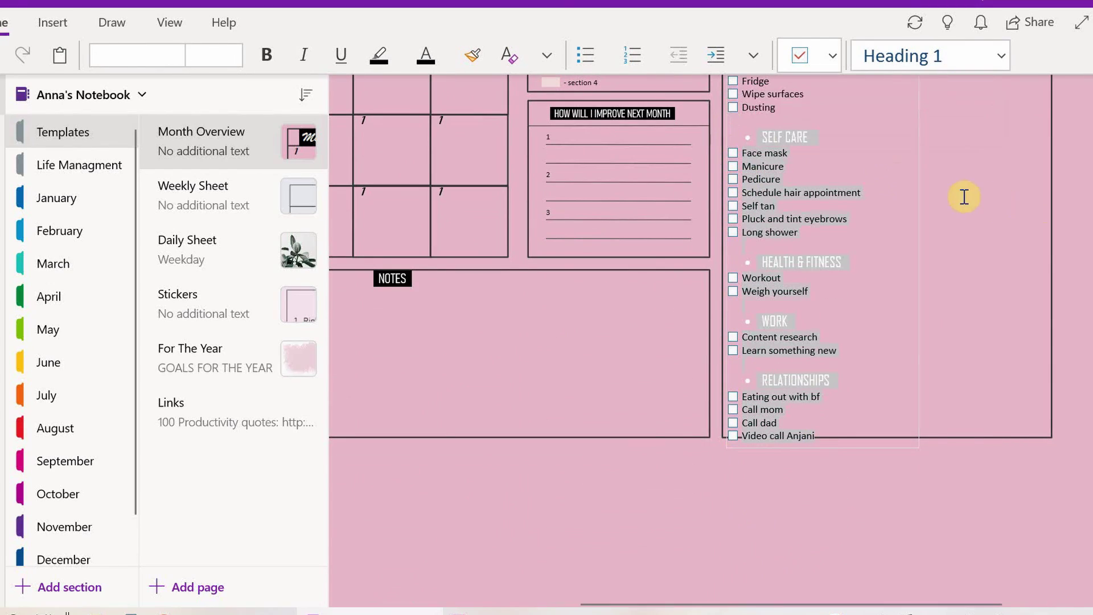
{"action": "key", "text": "ctrl+c"}
{"action": "left_click", "coordinate": [965, 196]}
{"action": "key", "text": "ctrl+v"}
Delete the original SELF CARE-onward lists and reposition the second column
{"action": "left_click_drag", "start_coordinate": [821, 436], "coordinate": [760, 138]}
{"action": "key", "text": "BackSpace"}
{"action": "scroll", "coordinate": [797, 227], "scroll_direction": "up", "scroll_amount": 5}
{"action": "left_click_drag", "start_coordinate": [1000, 498], "coordinate": [958, 168]}
{"action": "left_click_drag", "start_coordinate": [777, 419], "coordinate": [1001, 158]}
{"action": "left_click", "coordinate": [981, 292]}
{"action": "scroll", "coordinate": [982, 292], "scroll_direction": "down", "scroll_amount": 3}
{"action": "scroll", "coordinate": [996, 288], "scroll_direction": "up", "scroll_amount": 4}
{"action": "left_click_drag", "start_coordinate": [974, 195], "coordinate": [1002, 185]}
{"action": "left_click", "coordinate": [882, 428]}
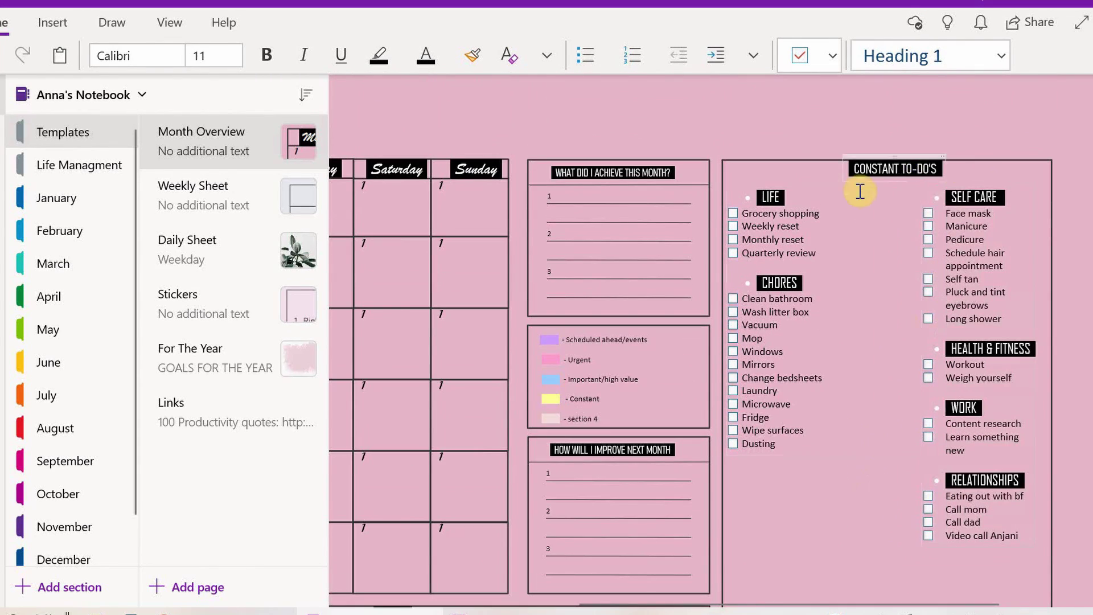
Lasso-select the finished to-do column using the Draw tab's Lasso Select
{"action": "left_click", "coordinate": [111, 23]}
{"action": "left_click", "coordinate": [98, 55]}
{"action": "scroll", "coordinate": [846, 115], "scroll_direction": "down", "scroll_amount": 2}
{"action": "scroll", "coordinate": [765, 92], "scroll_direction": "down", "scroll_amount": 3}
{"action": "scroll", "coordinate": [765, 92], "scroll_direction": "up", "scroll_amount": 1}
{"action": "mouse_move", "coordinate": [765, 94]}
{"action": "left_mouse_down"}
{"action": "mouse_move", "coordinate": [764, 498]}
{"action": "mouse_move", "coordinate": [761, 106]}
{"action": "left_mouse_up"}
{"action": "left_click", "coordinate": [388, 451]}
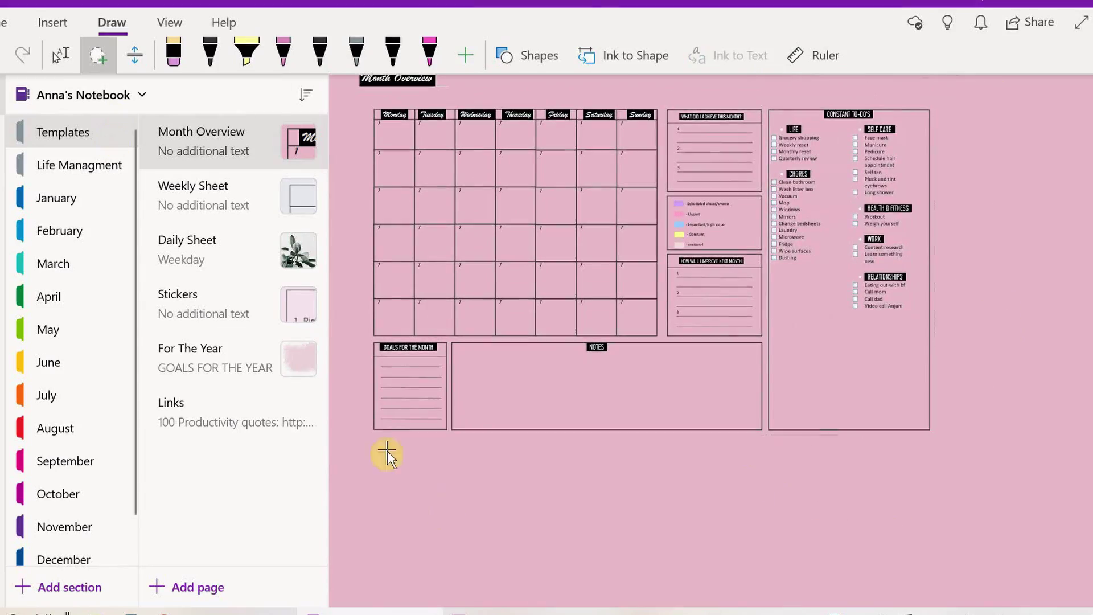
Replace August's lone Constant To-Do's title with the pasted to-do column
{"action": "scroll", "coordinate": [762, 249], "scroll_direction": "up", "scroll_amount": 3}
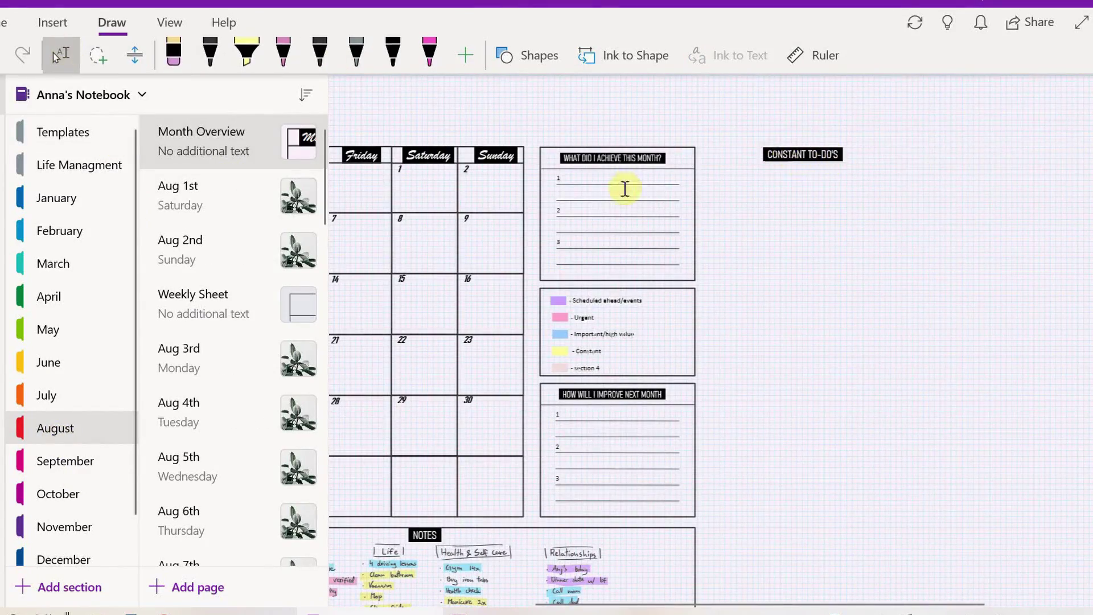
{"action": "key", "text": "ctrl+z"}
{"action": "left_click", "coordinate": [795, 163]}
{"action": "key", "text": "ctrl+v"}
Lasso-select the pasted column and review August's Month Overview page
{"action": "left_click", "coordinate": [98, 55]}
{"action": "scroll", "coordinate": [711, 86], "scroll_direction": "down", "scroll_amount": 3}
{"action": "mouse_move", "coordinate": [723, 85]}
{"action": "left_mouse_down"}
{"action": "mouse_move", "coordinate": [858, 543]}
{"action": "mouse_move", "coordinate": [706, 103]}
{"action": "left_mouse_up"}
{"action": "scroll", "coordinate": [685, 105], "scroll_direction": "up", "scroll_amount": 1}
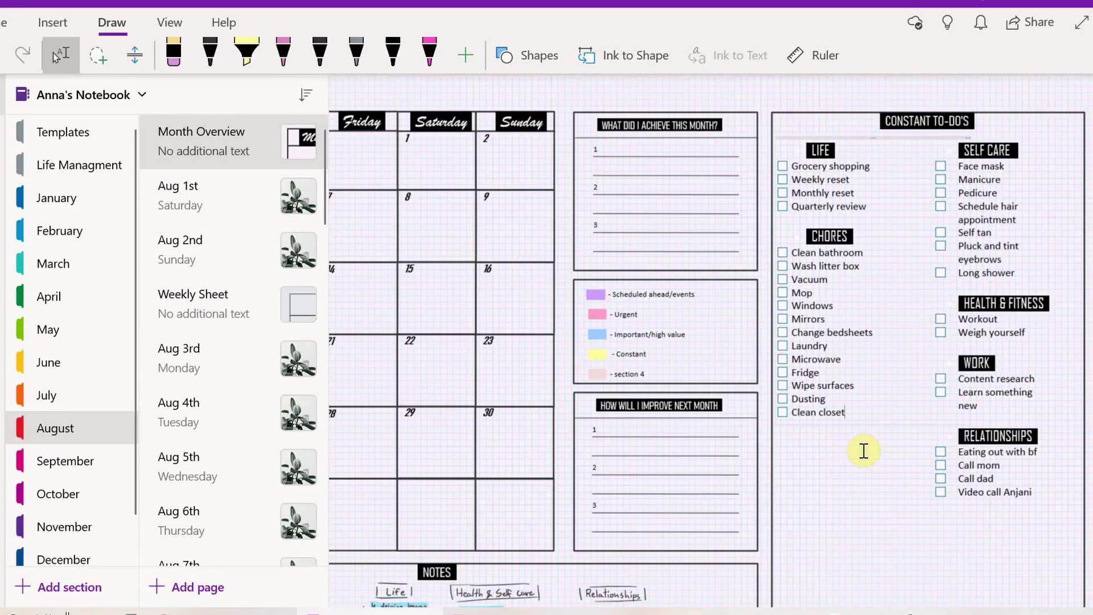
{"action": "scroll", "coordinate": [864, 451], "scroll_direction": "left", "scroll_amount": 10}
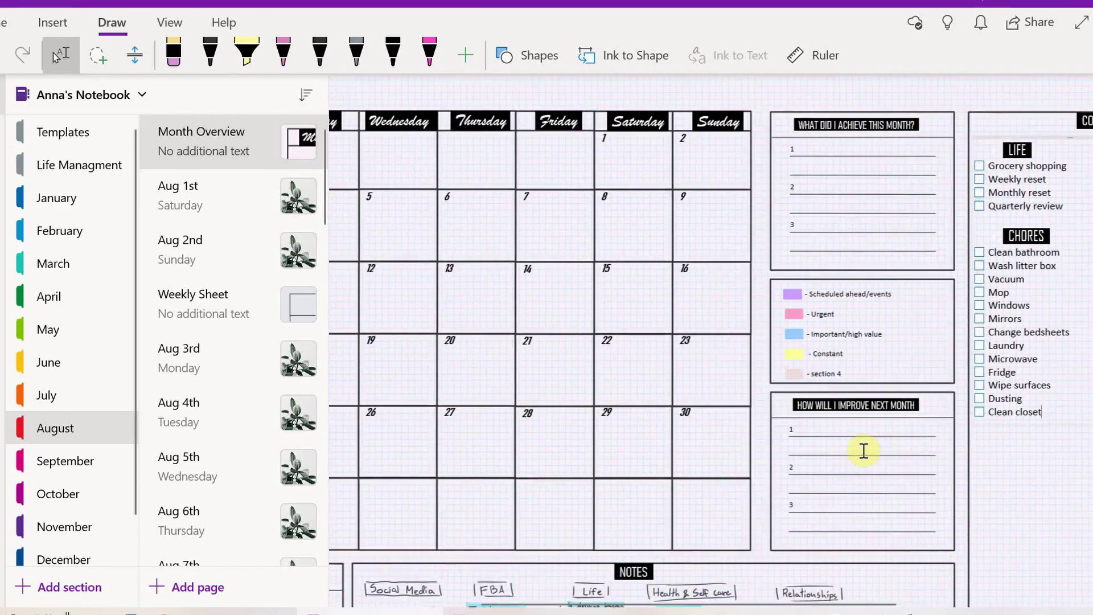
{"action": "scroll", "coordinate": [864, 459], "scroll_direction": "down", "scroll_amount": 1}
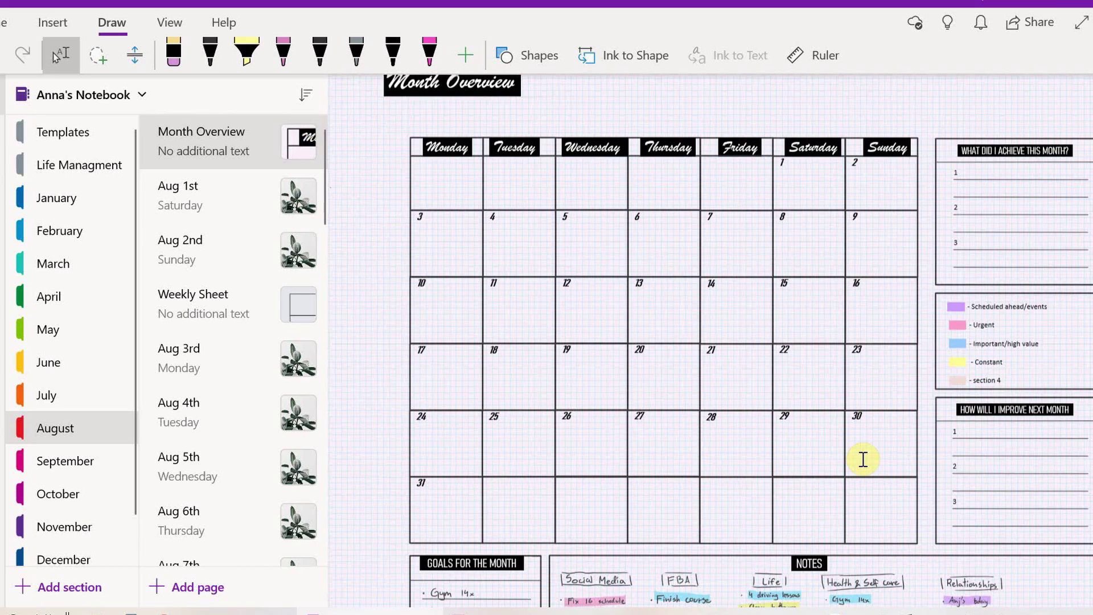
{"action": "scroll", "coordinate": [863, 459], "scroll_direction": "down", "scroll_amount": 5}
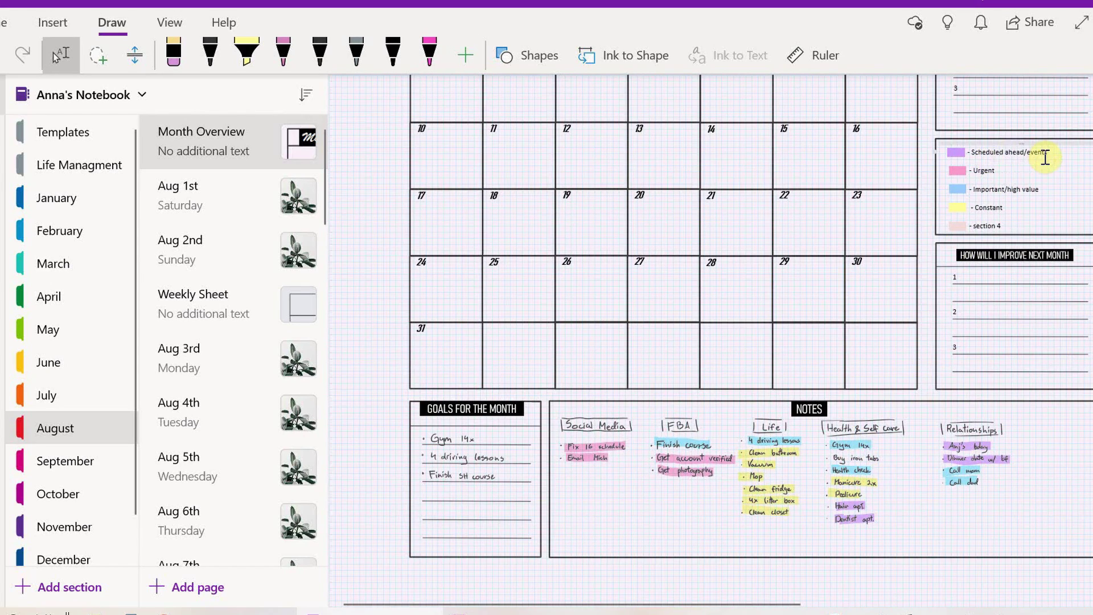
{"action": "scroll", "coordinate": [922, 344], "scroll_direction": "up", "scroll_amount": 1}
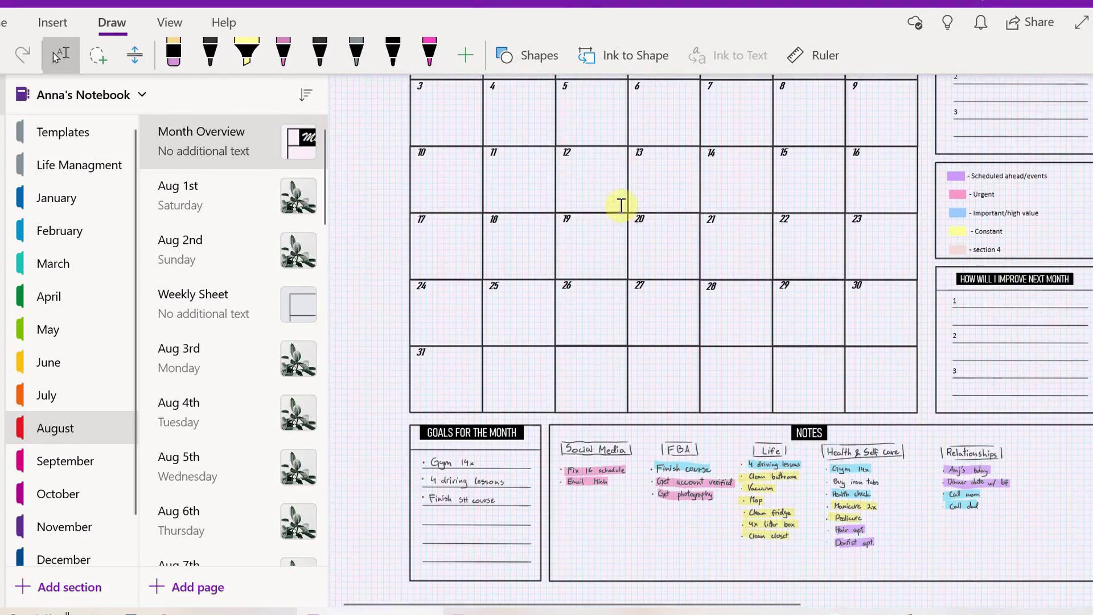
Handwrite 'Hair' under date 21 on the August calendar
{"action": "scroll", "coordinate": [619, 200], "scroll_direction": "up", "scroll_amount": 1}
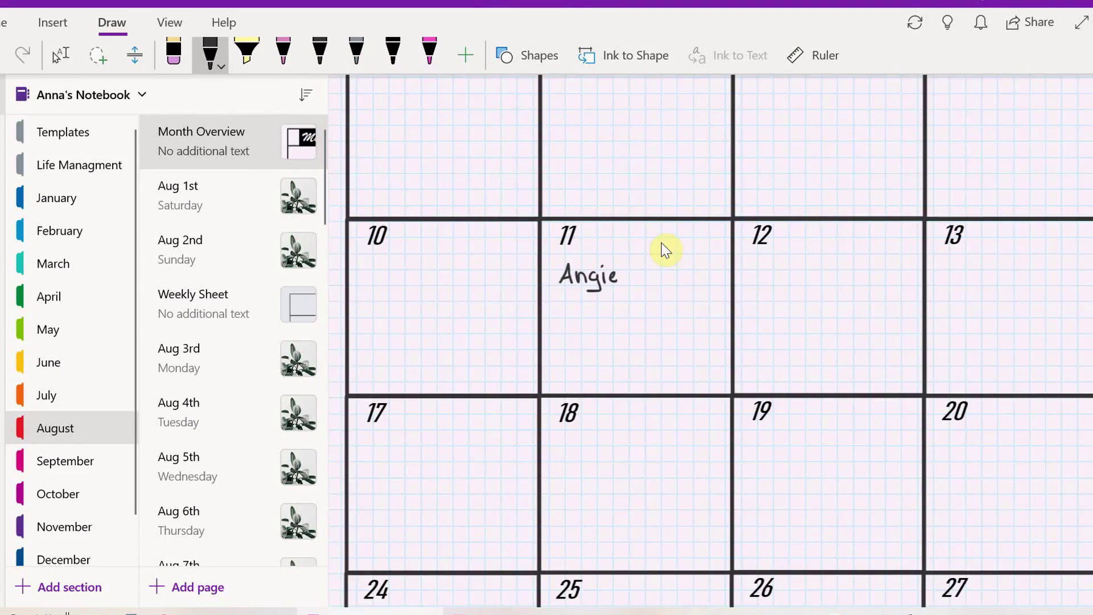
{"action": "scroll", "coordinate": [666, 249], "scroll_direction": "down", "scroll_amount": 5}
{"action": "scroll", "coordinate": [667, 248], "scroll_direction": "down", "scroll_amount": 2}
{"action": "scroll", "coordinate": [667, 247], "scroll_direction": "right", "scroll_amount": 3}
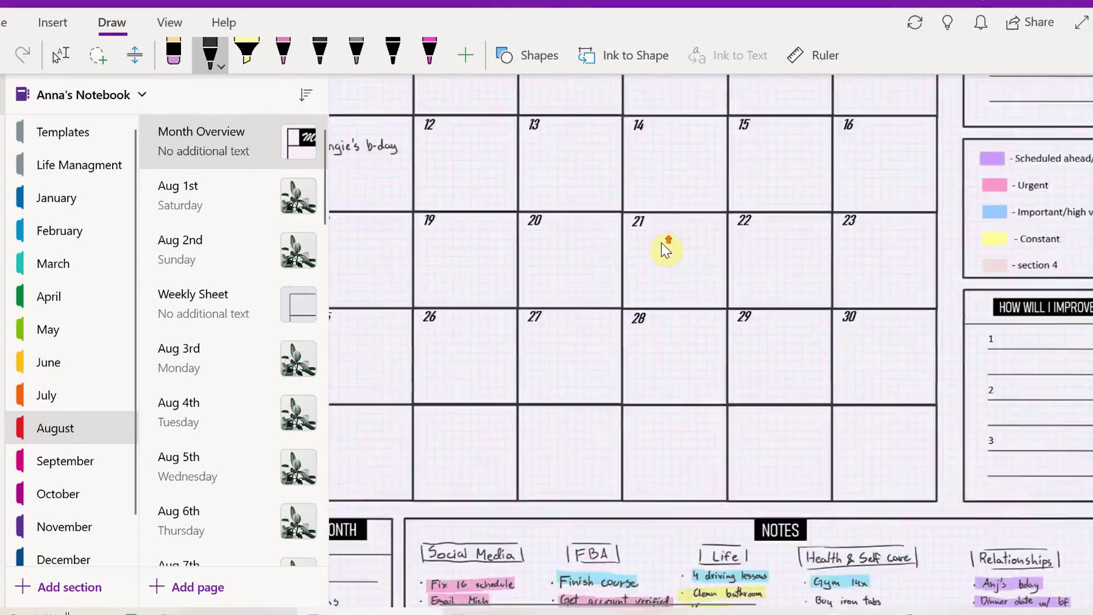
{"action": "scroll", "coordinate": [664, 247], "scroll_direction": "up", "scroll_amount": 5}
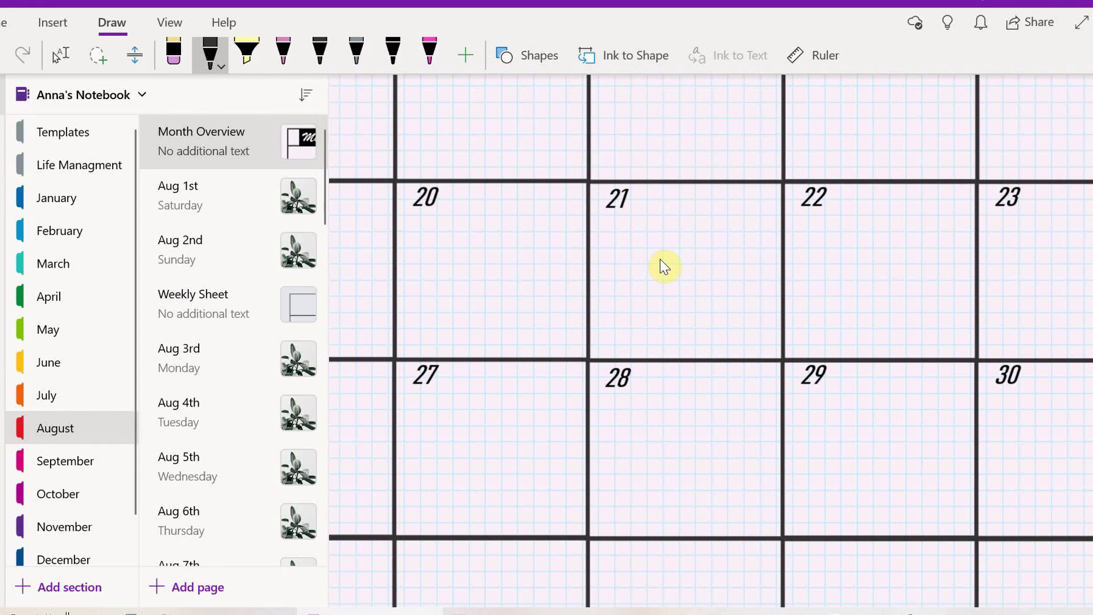
{"action": "left_click_drag", "start_coordinate": [608, 228], "coordinate": [608, 248]}
{"action": "left_click_drag", "start_coordinate": [617, 228], "coordinate": [617, 248]}
{"action": "left_click_drag", "start_coordinate": [608, 239], "coordinate": [617, 237]}
{"action": "left_click_drag", "start_coordinate": [627, 235], "coordinate": [629, 246]}
{"action": "left_click_drag", "start_coordinate": [633, 236], "coordinate": [633, 245]}
{"action": "left_click_drag", "start_coordinate": [637, 235], "coordinate": [647, 235]}
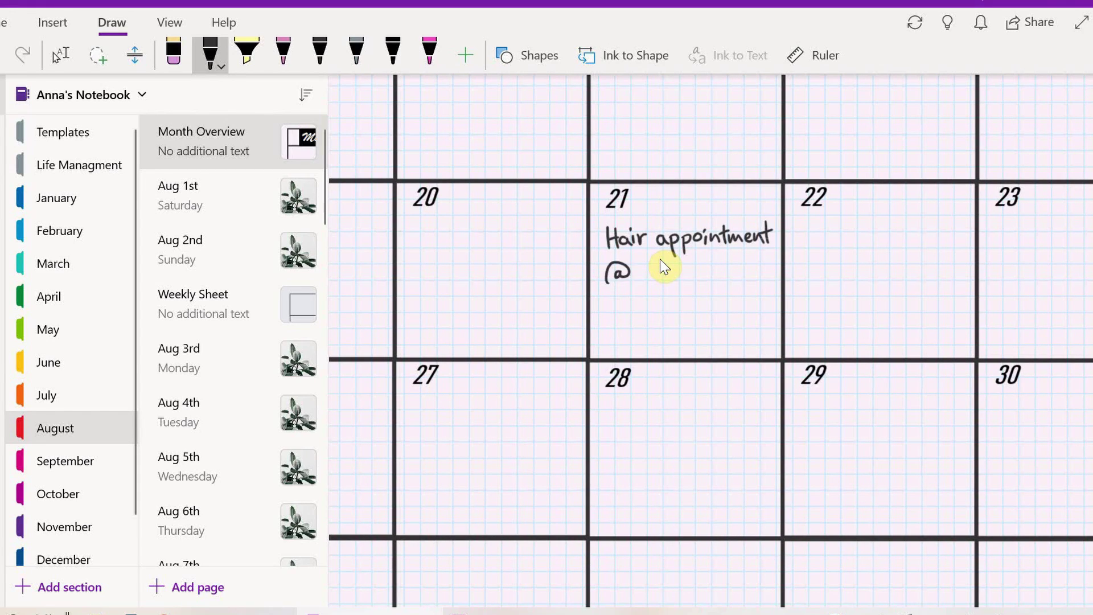
Undo and redo the last ink stroke, then pan around the calendar
{"action": "scroll", "coordinate": [664, 267], "scroll_direction": "right", "scroll_amount": 5}
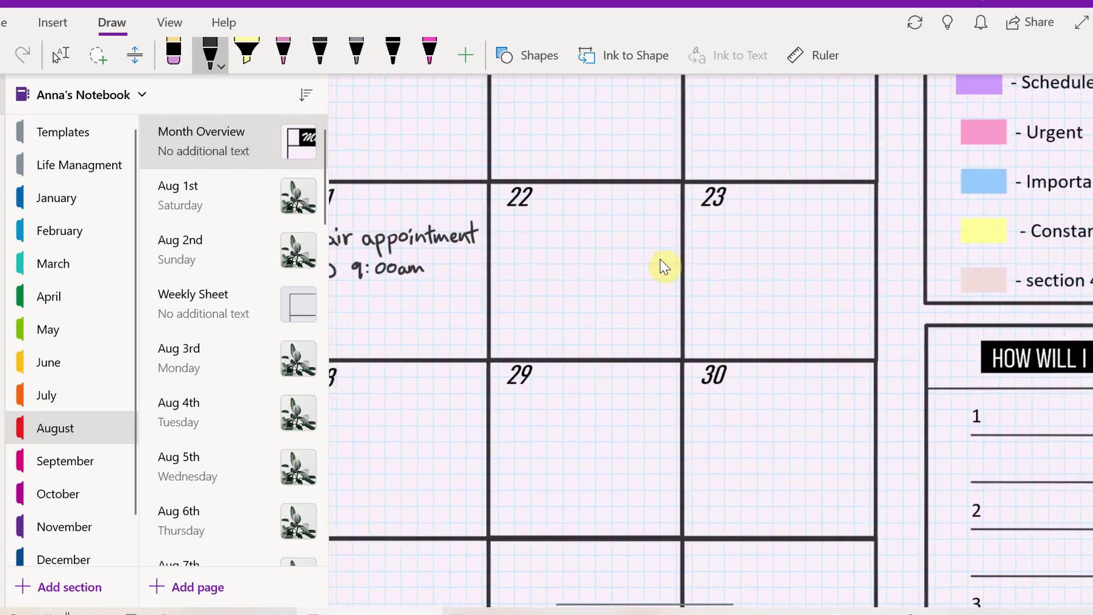
{"action": "scroll", "coordinate": [665, 266], "scroll_direction": "left", "scroll_amount": 15}
{"action": "scroll", "coordinate": [665, 267], "scroll_direction": "down", "scroll_amount": 1}
{"action": "key", "text": "ctrl+z"}
{"action": "key", "text": "ctrl+z"}
{"action": "key", "text": "ctrl+y"}
{"action": "key", "text": "ctrl+y"}
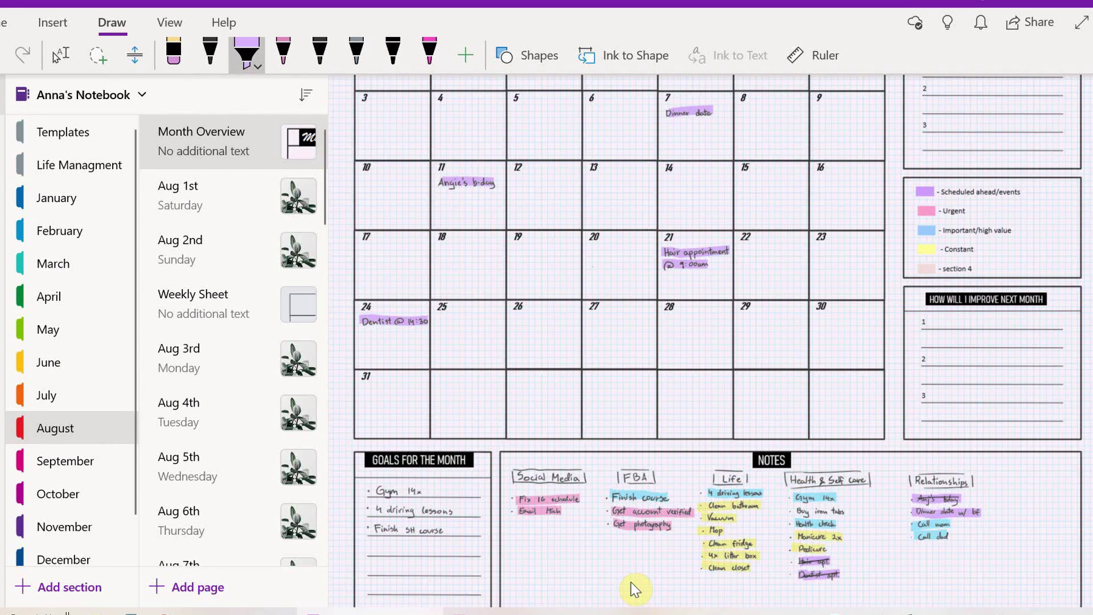
{"action": "scroll", "coordinate": [632, 584], "scroll_direction": "right", "scroll_amount": 7}
{"action": "scroll", "coordinate": [632, 583], "scroll_direction": "up", "scroll_amount": 2}
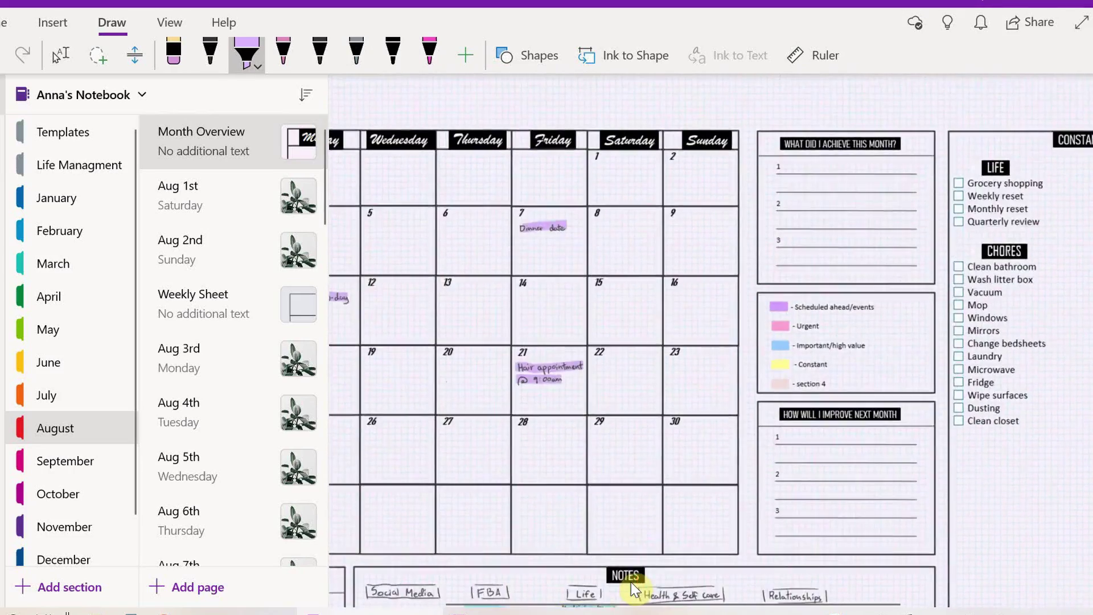
{"action": "scroll", "coordinate": [631, 582], "scroll_direction": "down", "scroll_amount": 5}
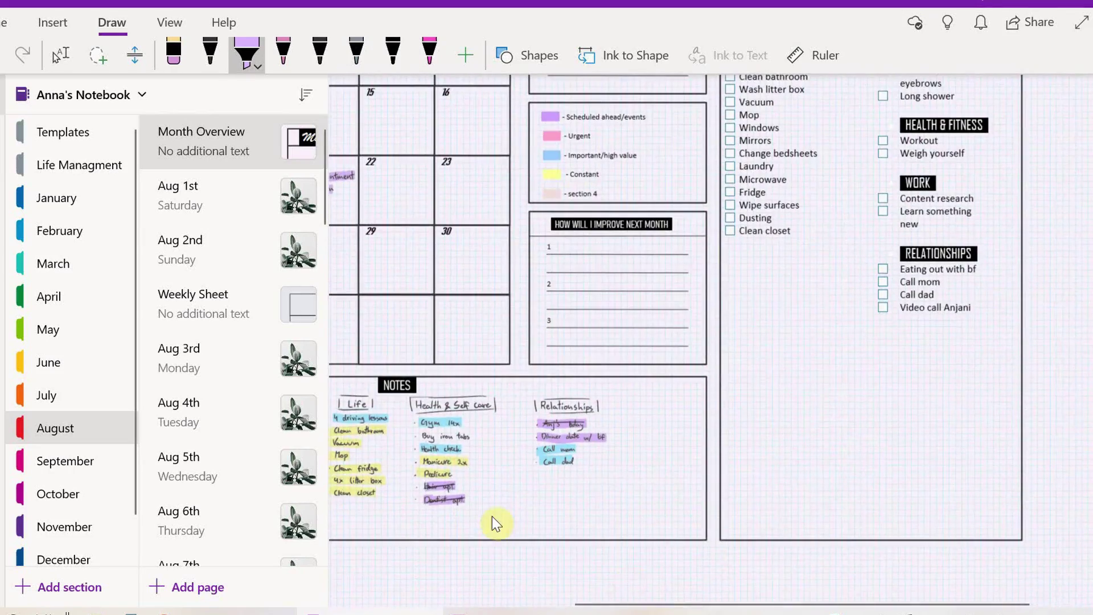
{"action": "scroll", "coordinate": [499, 501], "scroll_direction": "up", "scroll_amount": 4}
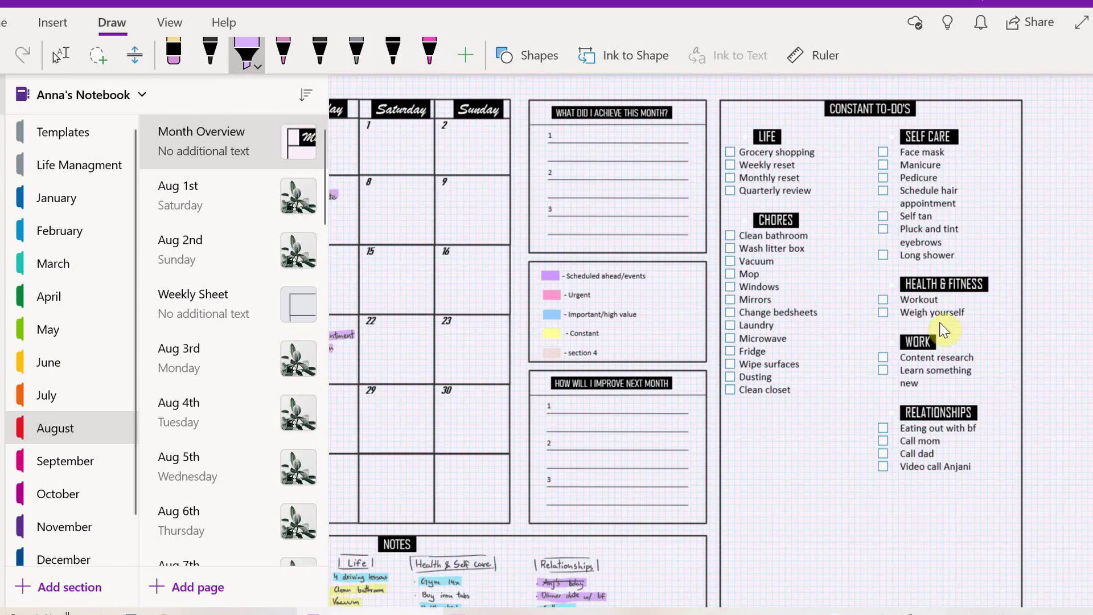
{"action": "scroll", "coordinate": [942, 329], "scroll_direction": "left", "scroll_amount": 6}
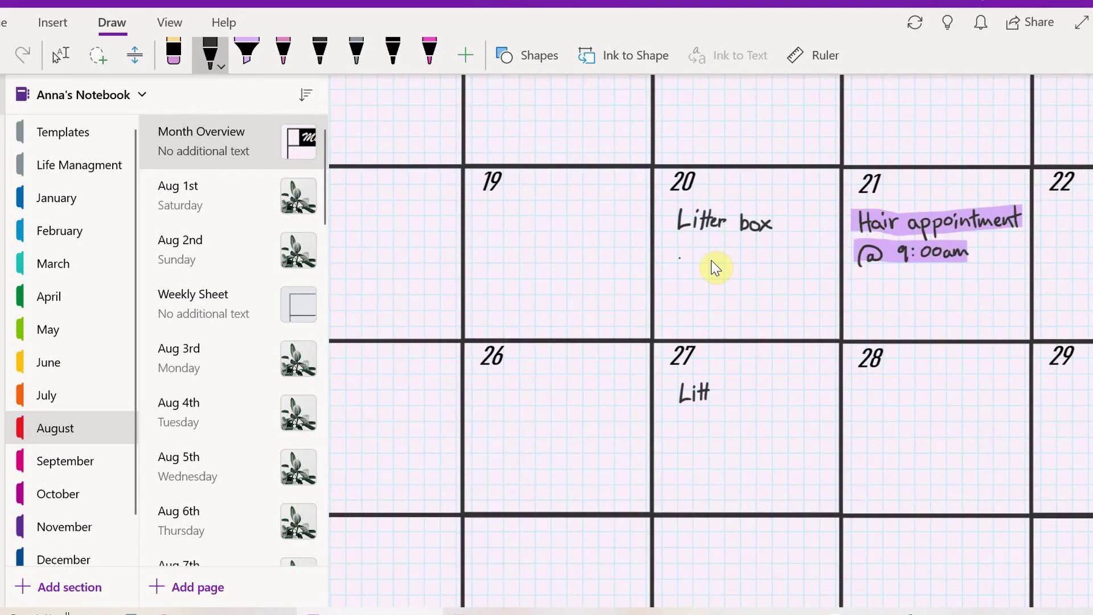
Finish handwriting Litter box on the 27th and write Fix IG schedule on the 1st
{"action": "left_click_drag", "start_coordinate": [710, 395], "coordinate": [771, 396]}
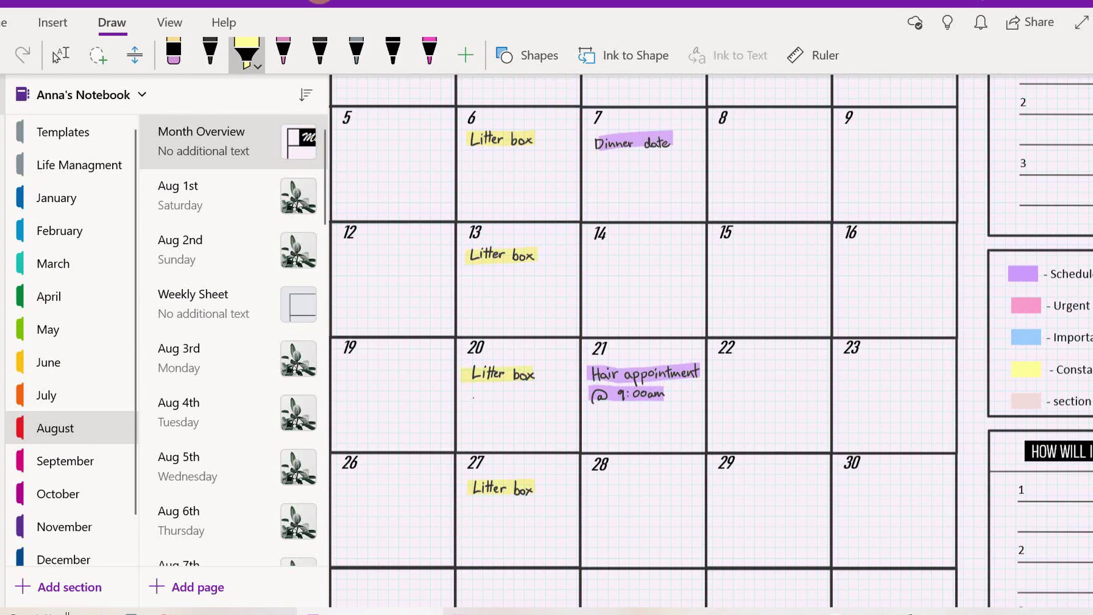
{"action": "scroll", "coordinate": [1031, 299], "scroll_direction": "down", "scroll_amount": 1}
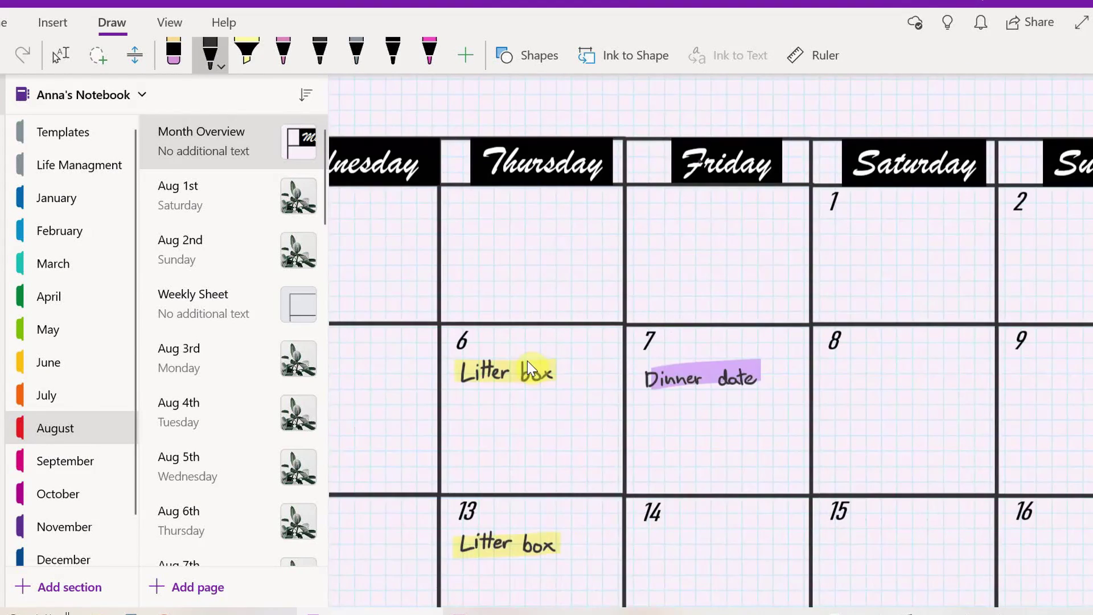
{"action": "left_click_drag", "start_coordinate": [835, 229], "coordinate": [987, 244]}
Switch the Highlighter to pink and highlight the first few calendar entries
{"action": "left_click", "coordinate": [247, 55]}
{"action": "left_click", "coordinate": [246, 54]}
{"action": "left_click", "coordinate": [366, 214]}
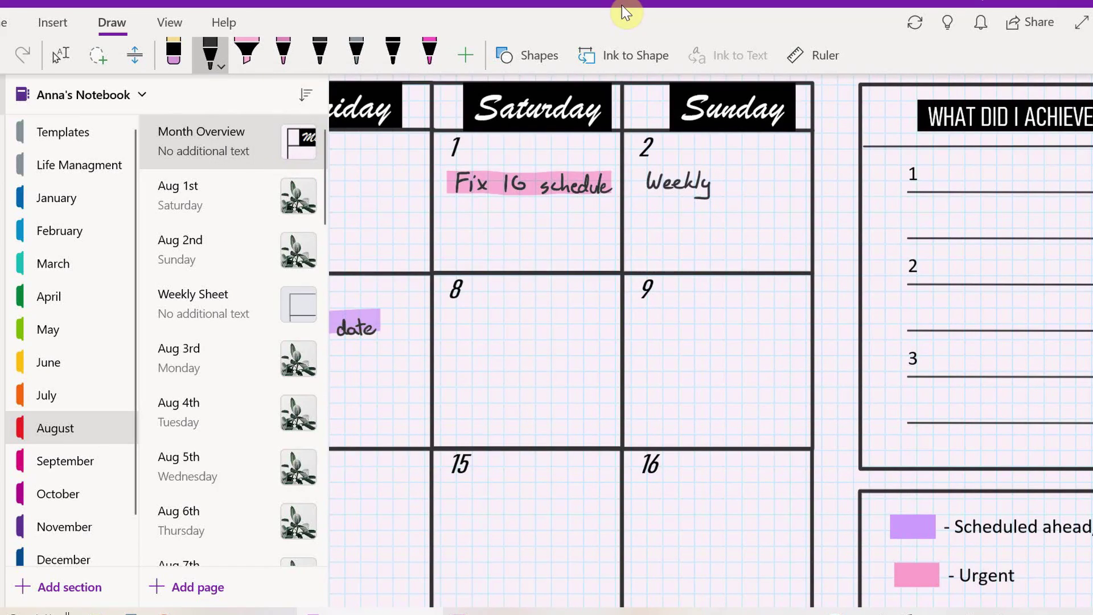
{"action": "left_click_drag", "start_coordinate": [727, 184], "coordinate": [774, 179]}
{"action": "mouse_move", "coordinate": [645, 321]}
{"action": "left_mouse_down"}
{"action": "mouse_move", "coordinate": [707, 342]}
{"action": "mouse_move", "coordinate": [770, 326]}
{"action": "left_mouse_up"}
{"action": "scroll", "coordinate": [682, 309], "scroll_direction": "down", "scroll_amount": 3}
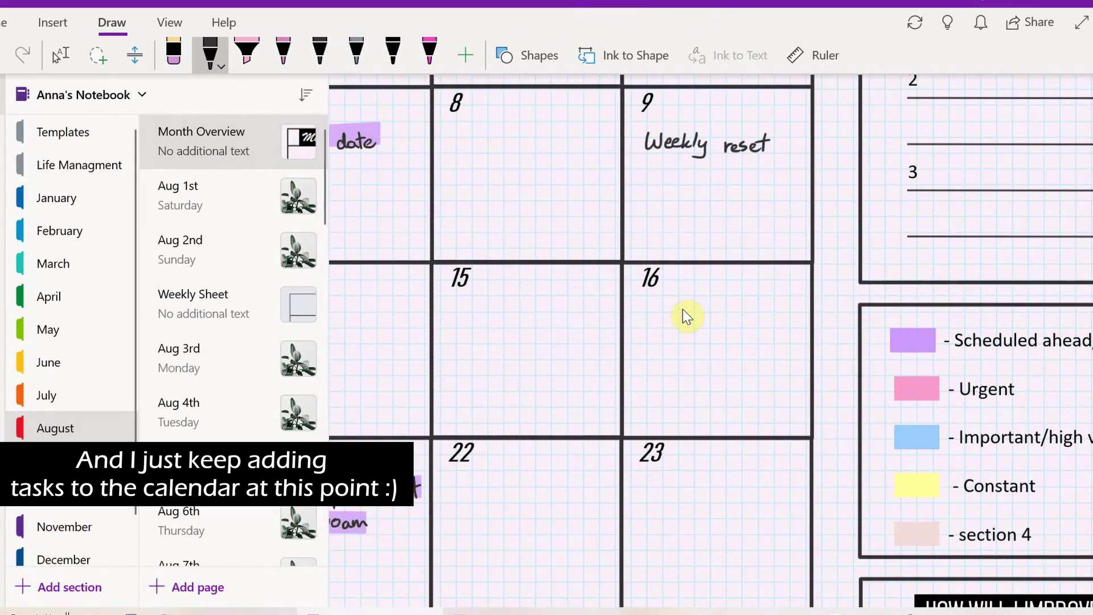
{"action": "left_click_drag", "start_coordinate": [646, 313], "coordinate": [766, 316]}
Highlight the remaining entries lower in the month in pink
{"action": "scroll", "coordinate": [682, 309], "scroll_direction": "down", "scroll_amount": 4}
{"action": "left_click_drag", "start_coordinate": [646, 254], "coordinate": [709, 274]}
{"action": "mouse_move", "coordinate": [728, 259]}
{"action": "left_mouse_down"}
{"action": "mouse_move", "coordinate": [752, 271]}
{"action": "mouse_move", "coordinate": [770, 259]}
{"action": "left_mouse_up"}
{"action": "scroll", "coordinate": [682, 309], "scroll_direction": "down", "scroll_amount": 3}
{"action": "left_click_drag", "start_coordinate": [644, 287], "coordinate": [760, 299]}
{"action": "scroll", "coordinate": [682, 310], "scroll_direction": "left", "scroll_amount": 10}
{"action": "scroll", "coordinate": [682, 309], "scroll_direction": "up", "scroll_amount": 3}
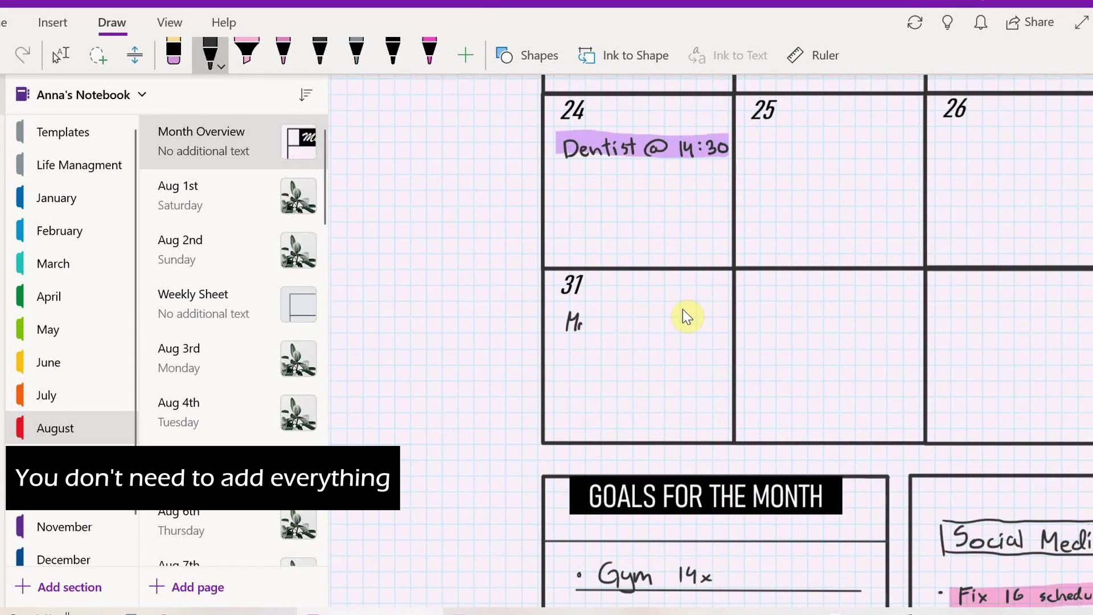
Write Monthly reset on the 31st and mark the weekly entries down the column
{"action": "left_click_drag", "start_coordinate": [586, 319], "coordinate": [635, 324]}
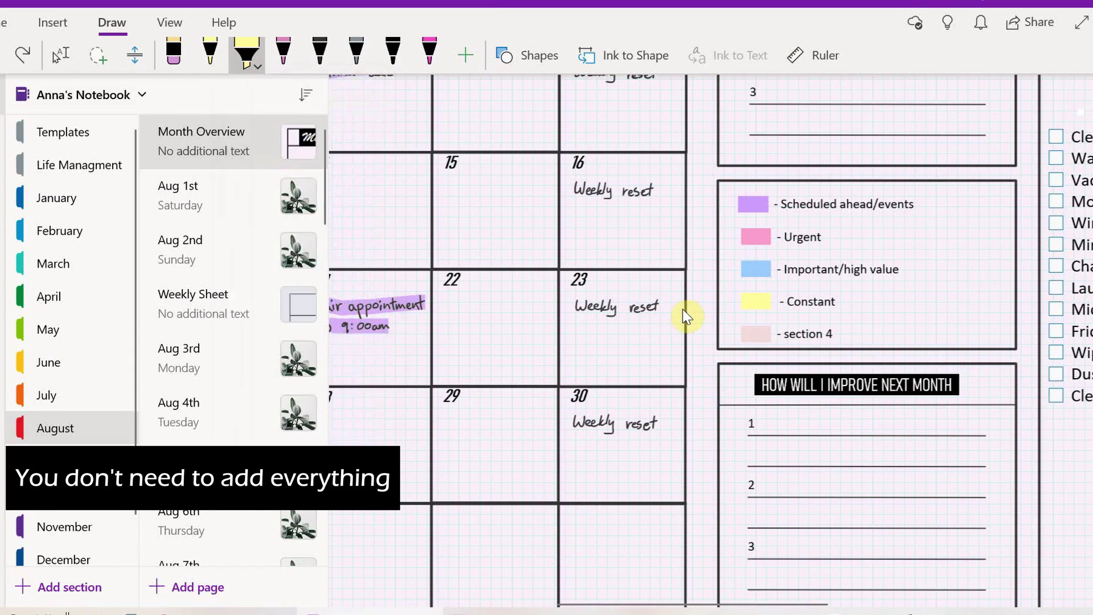
{"action": "left_click_drag", "start_coordinate": [573, 191], "coordinate": [655, 191]}
{"action": "left_click_drag", "start_coordinate": [572, 307], "coordinate": [661, 306]}
{"action": "left_click_drag", "start_coordinate": [569, 424], "coordinate": [662, 424]}
{"action": "scroll", "coordinate": [682, 309], "scroll_direction": "up", "scroll_amount": 3}
{"action": "left_click_drag", "start_coordinate": [572, 209], "coordinate": [660, 209]}
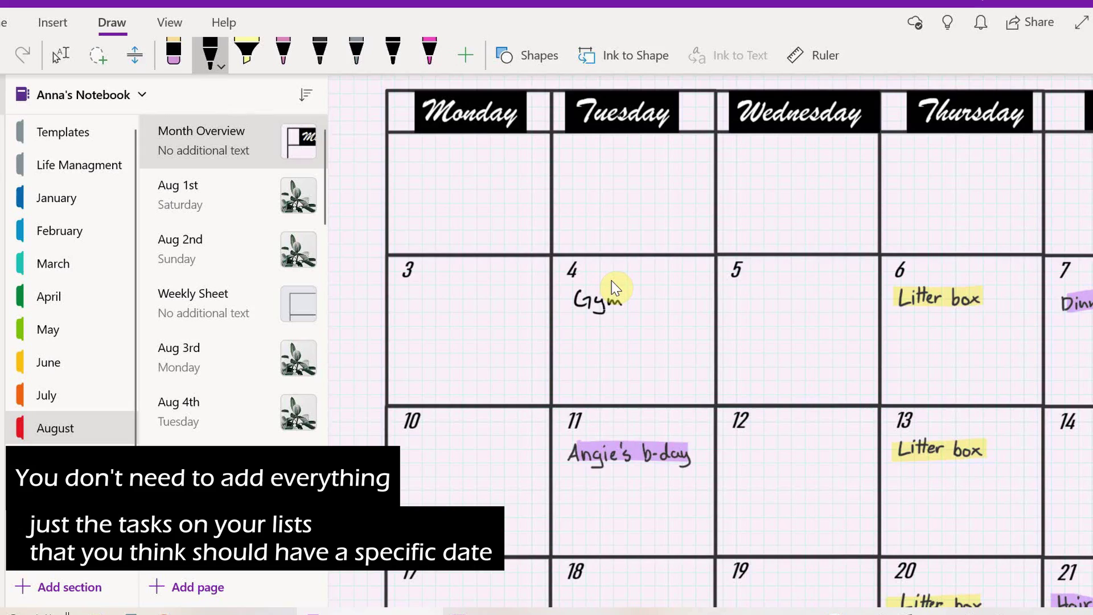
Handwrite Gym entries on the 1st, 5th, 10th and 12th
{"action": "left_click_drag", "start_coordinate": [757, 296], "coordinate": [792, 308]}
{"action": "scroll", "coordinate": [611, 287], "scroll_direction": "right", "scroll_amount": 6}
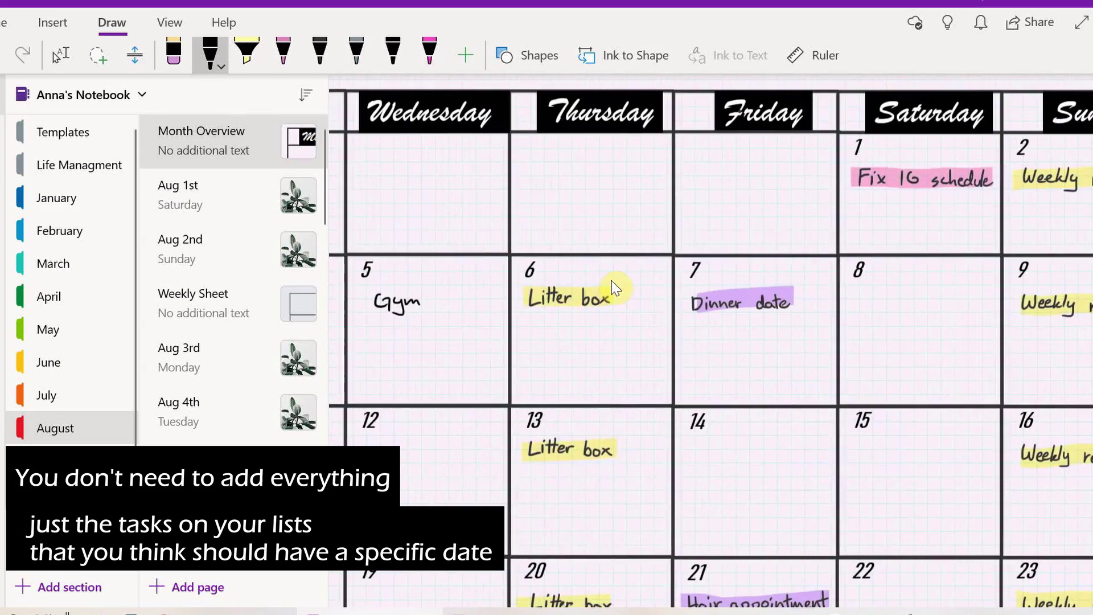
{"action": "scroll", "coordinate": [611, 288], "scroll_direction": "right", "scroll_amount": 4}
{"action": "left_click_drag", "start_coordinate": [707, 326], "coordinate": [814, 340]}
{"action": "left_click_drag", "start_coordinate": [619, 205], "coordinate": [649, 211]}
{"action": "scroll", "coordinate": [611, 288], "scroll_direction": "left", "scroll_amount": 10}
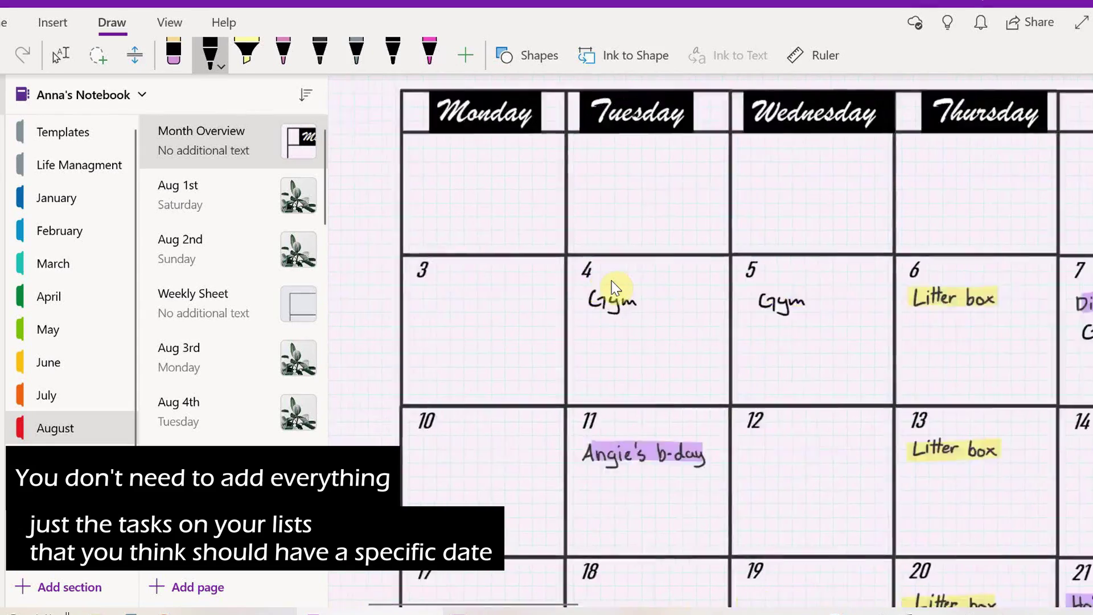
{"action": "scroll", "coordinate": [612, 288], "scroll_direction": "down", "scroll_amount": 3}
{"action": "scroll", "coordinate": [612, 288], "scroll_direction": "down", "scroll_amount": 3}
{"action": "left_click_drag", "start_coordinate": [436, 297], "coordinate": [464, 305]}
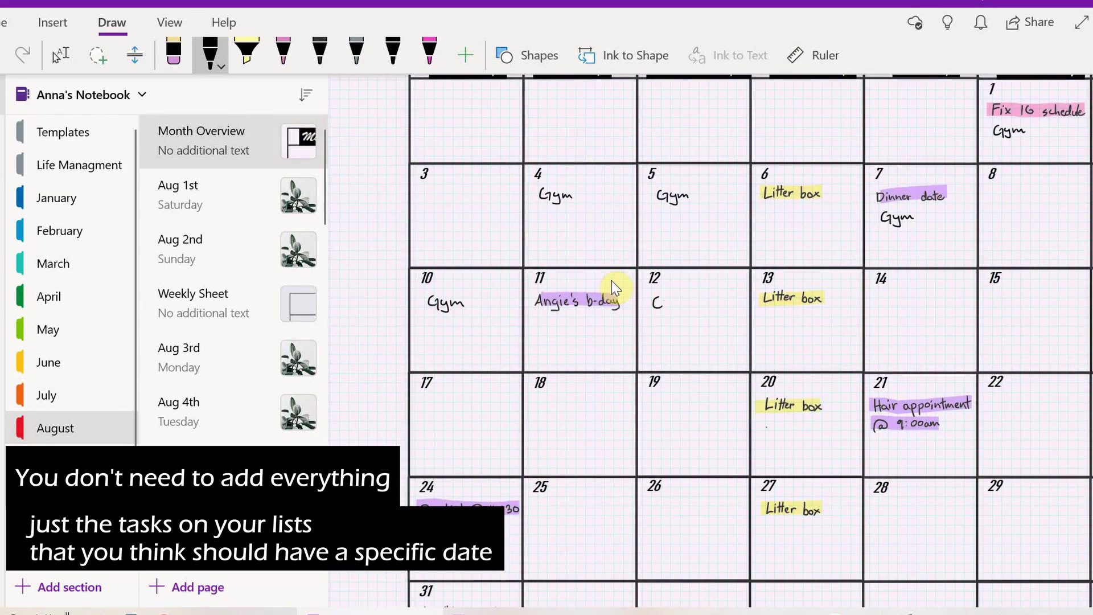
{"action": "left_click_drag", "start_coordinate": [660, 302], "coordinate": [666, 312]}
{"action": "left_click_drag", "start_coordinate": [668, 300], "coordinate": [737, 326]}
Highlight Finish course on the 26th in blue
{"action": "scroll", "coordinate": [611, 288], "scroll_direction": "up", "scroll_amount": 4}
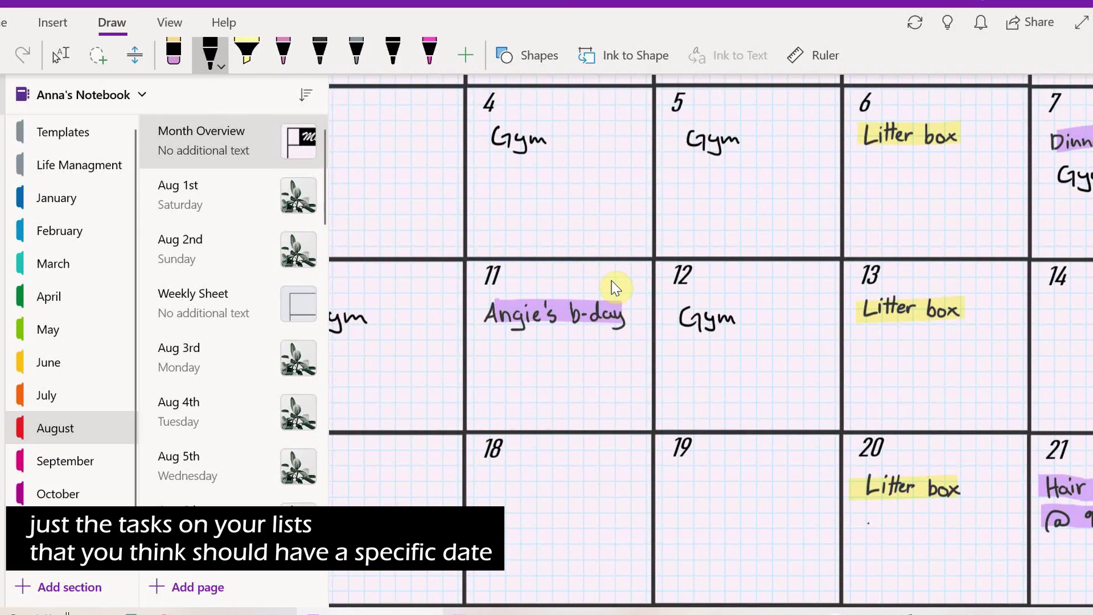
{"action": "scroll", "coordinate": [612, 287], "scroll_direction": "down", "scroll_amount": 3}
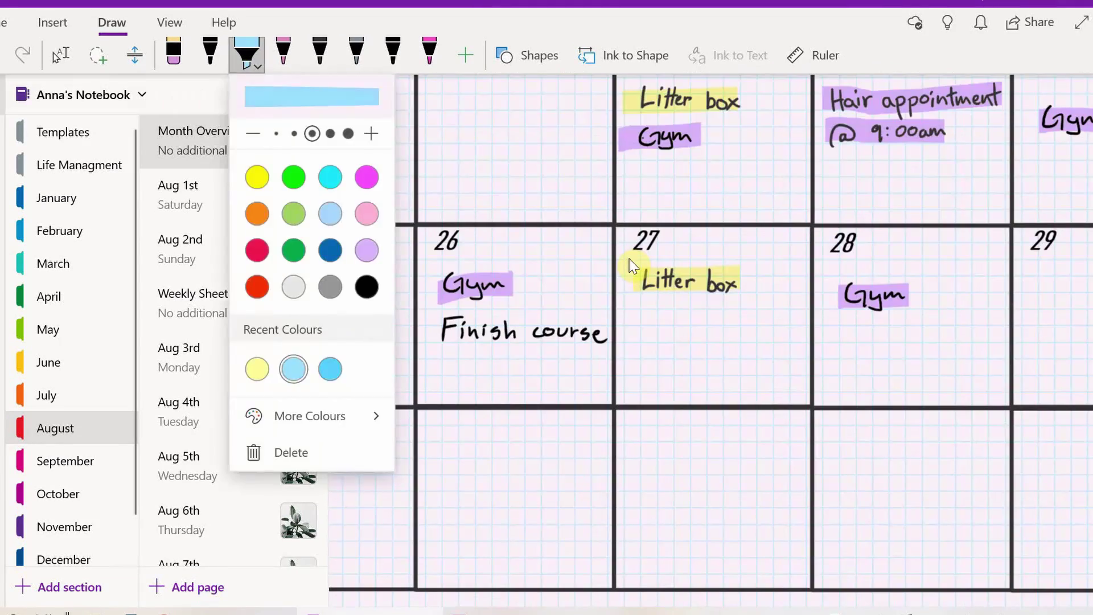
{"action": "scroll", "coordinate": [630, 259], "scroll_direction": "down", "scroll_amount": 3}
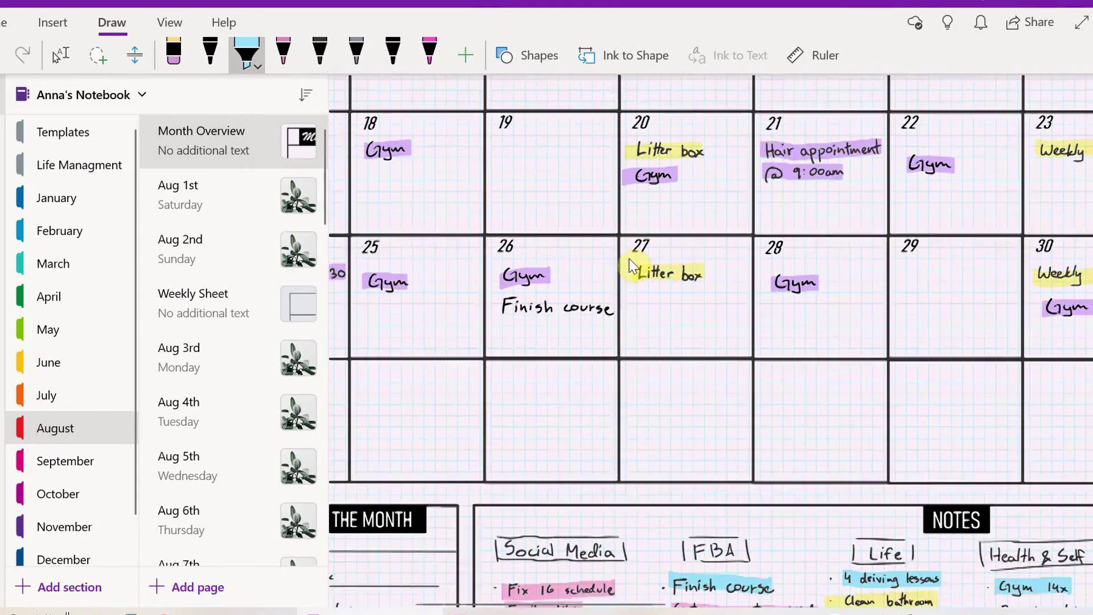
{"action": "left_click_drag", "start_coordinate": [614, 305], "coordinate": [503, 304]}
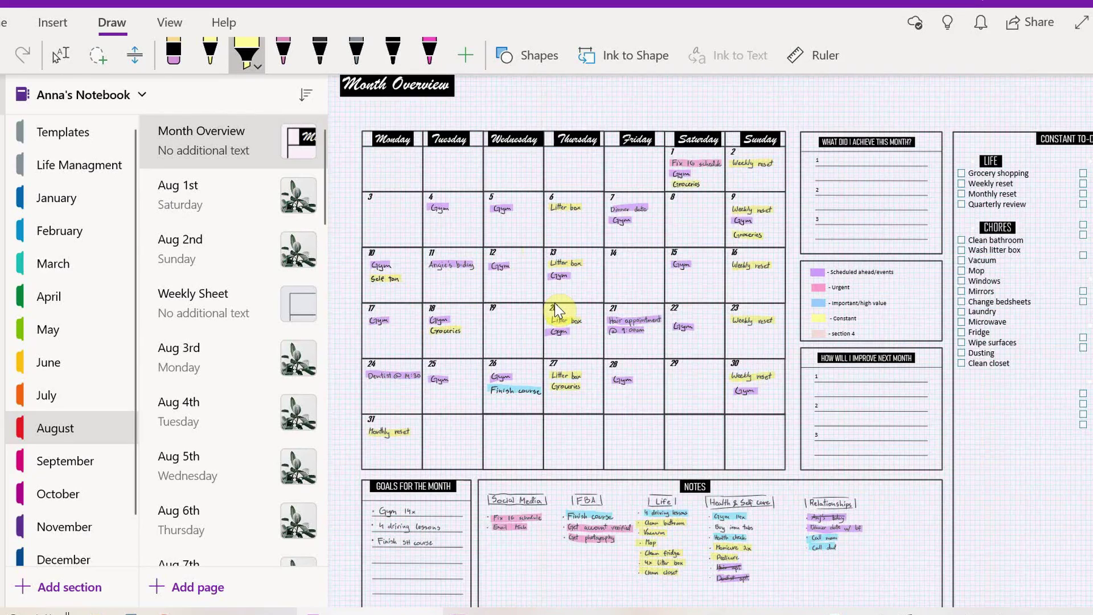
Browse the For The Year and Stickers pages in Templates, then return to August
{"action": "scroll", "coordinate": [555, 303], "scroll_direction": "up", "scroll_amount": 3}
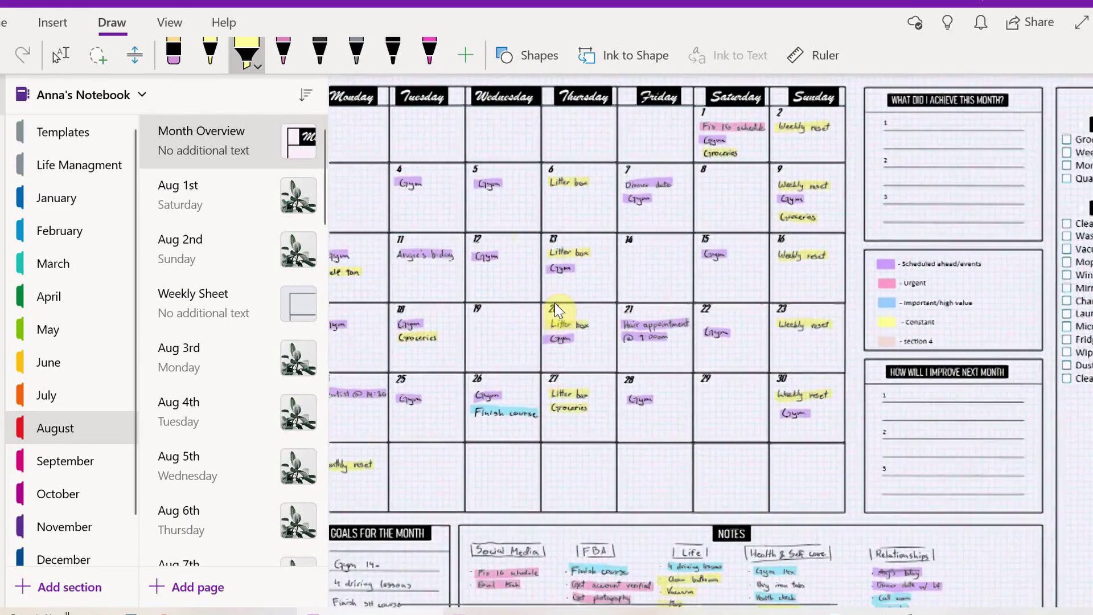
{"action": "left_click", "coordinate": [62, 132]}
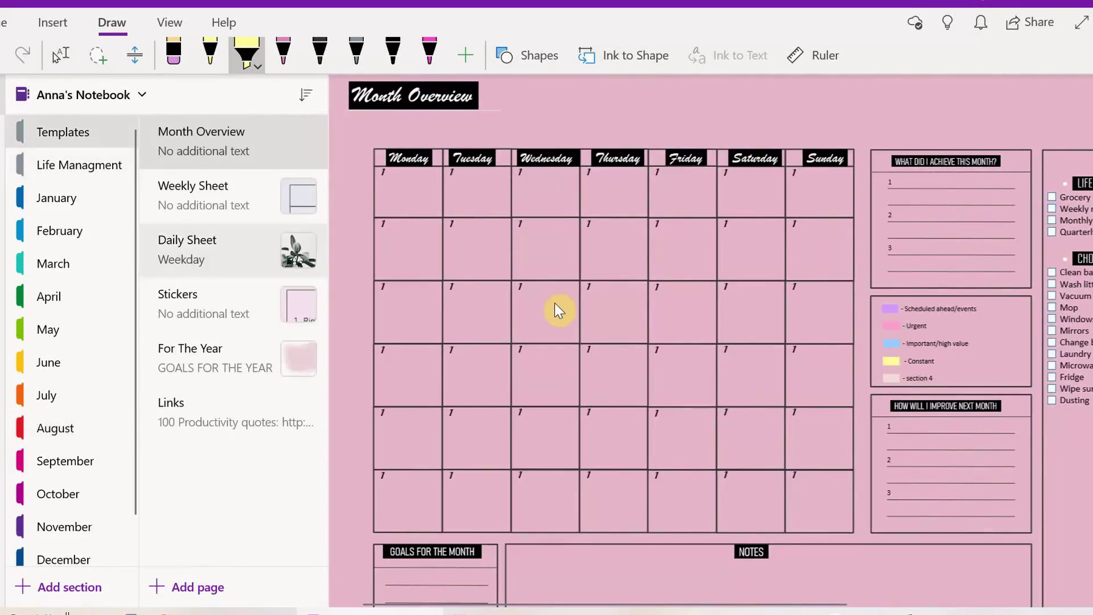
{"action": "left_click", "coordinate": [228, 358]}
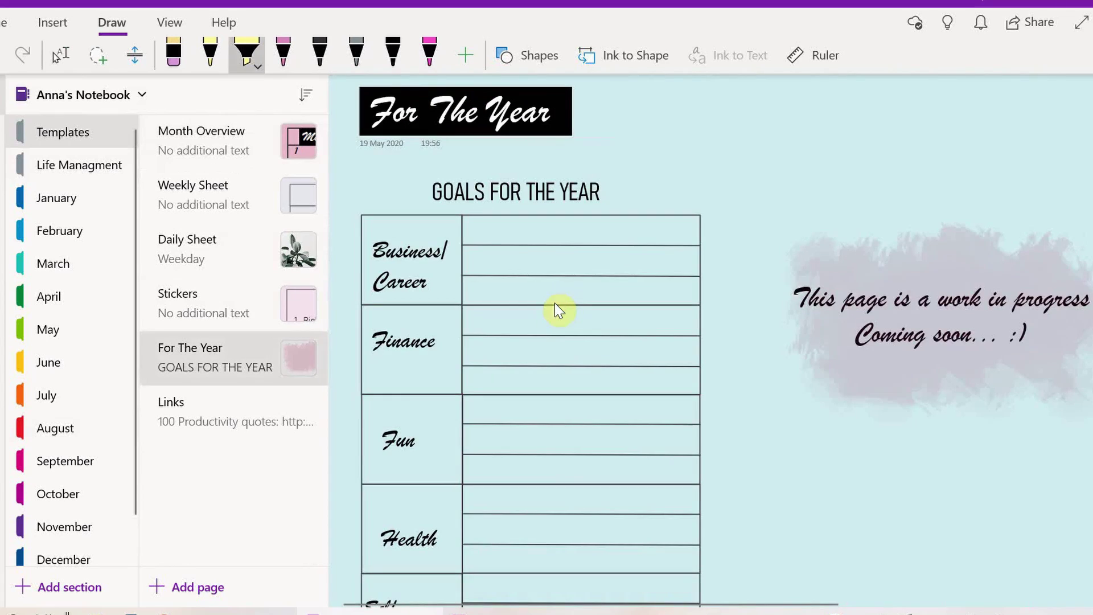
{"action": "left_click", "coordinate": [227, 304]}
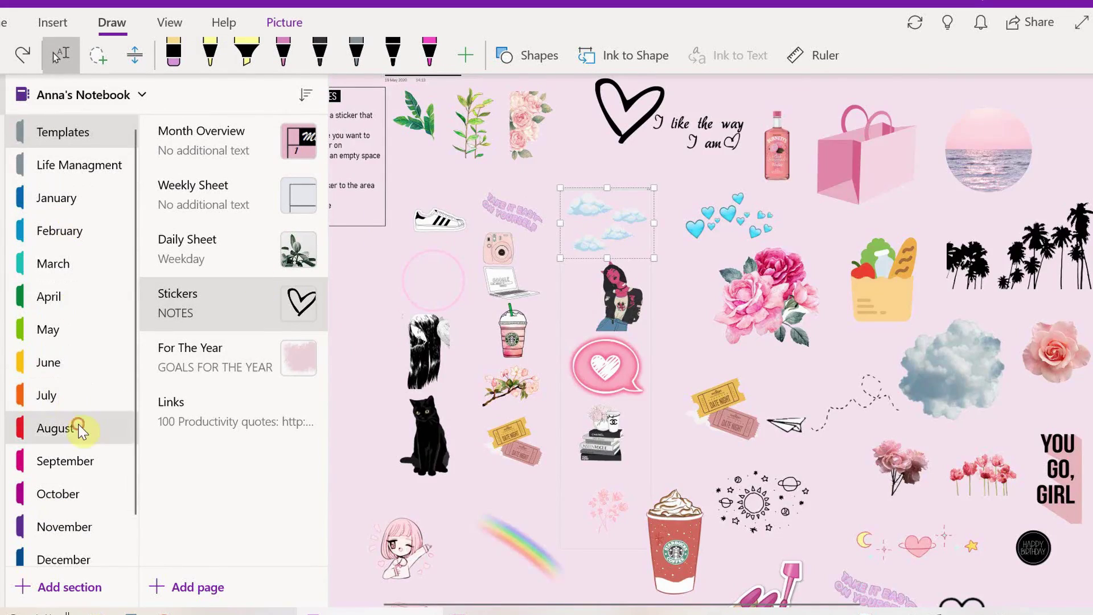
{"action": "left_click", "coordinate": [80, 429]}
Shrink the cloud sticker, place a lotus on the 25th and shrink the eyes on the 11th
{"action": "left_click", "coordinate": [500, 269]}
{"action": "left_click_drag", "start_coordinate": [733, 398], "coordinate": [655, 420]}
{"action": "right_click", "coordinate": [640, 419]}
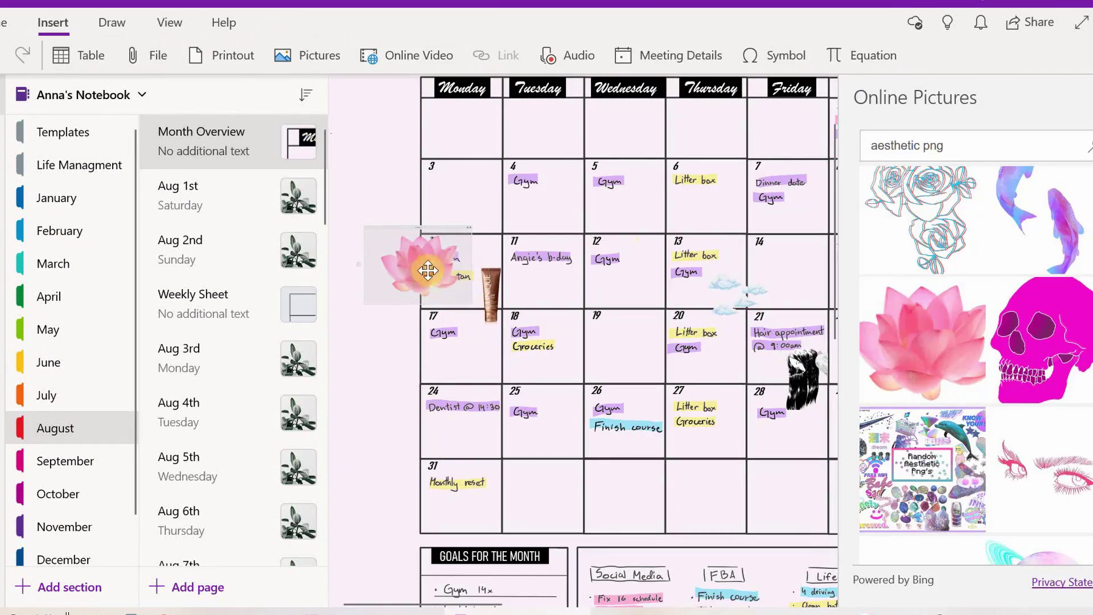
{"action": "left_click_drag", "start_coordinate": [427, 269], "coordinate": [567, 450]}
{"action": "scroll", "coordinate": [1000, 305], "scroll_direction": "down", "scroll_amount": 3}
{"action": "left_click_drag", "start_coordinate": [1001, 306], "coordinate": [550, 245]}
{"action": "left_click_drag", "start_coordinate": [591, 332], "coordinate": [582, 322]}
Add a purple rose picture, enlarge it and place it between the 13th and 14th
{"action": "scroll", "coordinate": [969, 365], "scroll_direction": "down", "scroll_amount": 10}
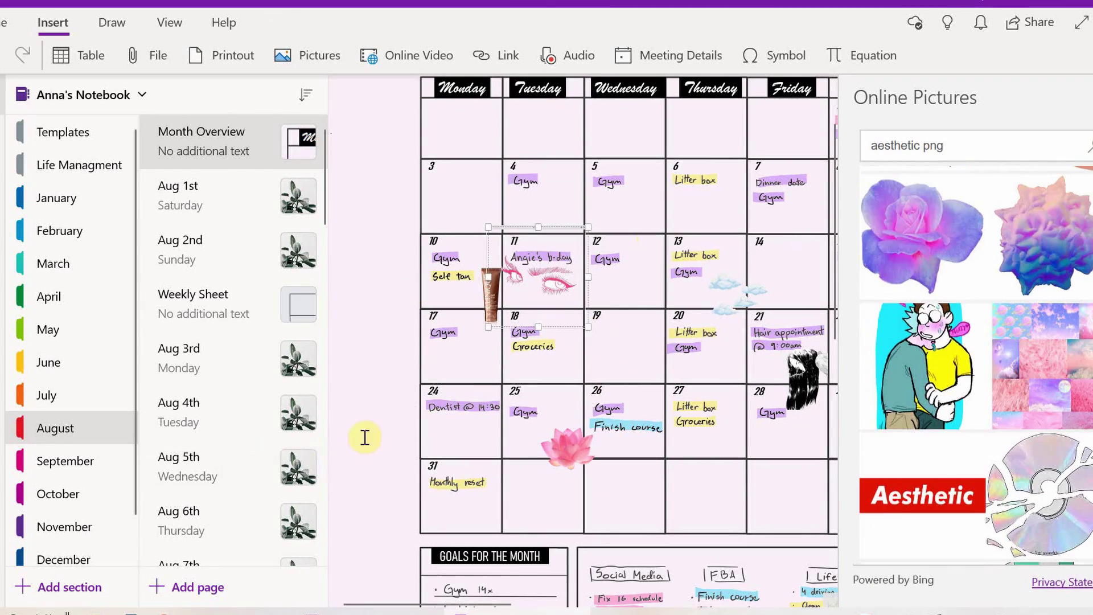
{"action": "left_click", "coordinate": [363, 439]}
{"action": "left_click", "coordinate": [923, 237]}
{"action": "left_click", "coordinate": [384, 455]}
{"action": "left_click_drag", "start_coordinate": [405, 479], "coordinate": [434, 501]}
{"action": "left_click_drag", "start_coordinate": [397, 434], "coordinate": [740, 232]}
{"action": "scroll", "coordinate": [739, 233], "scroll_direction": "right", "scroll_amount": 5}
{"action": "left_click_drag", "start_coordinate": [479, 259], "coordinate": [630, 213]}
{"action": "mouse_move", "coordinate": [578, 185]}
{"action": "left_mouse_down"}
{"action": "mouse_move", "coordinate": [606, 210]}
{"action": "mouse_move", "coordinate": [591, 195]}
{"action": "left_mouse_up"}
{"action": "scroll", "coordinate": [970, 389], "scroll_direction": "down", "scroll_amount": 15}
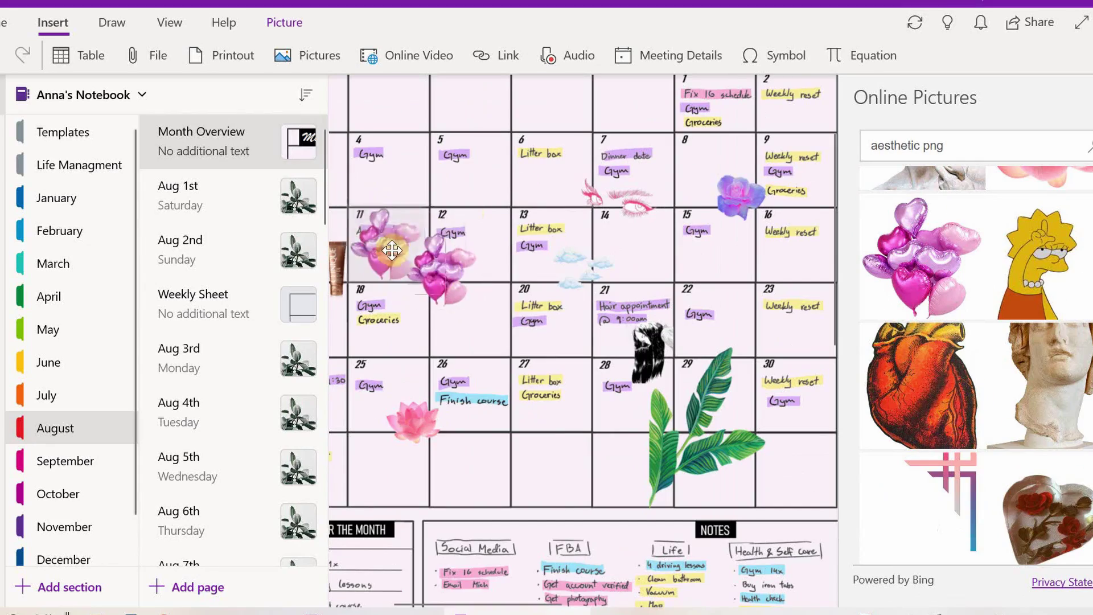
Send the heart balloons sticker to the back behind the calendar entries
{"action": "right_click", "coordinate": [398, 207]}
{"action": "mouse_move", "coordinate": [452, 517]}
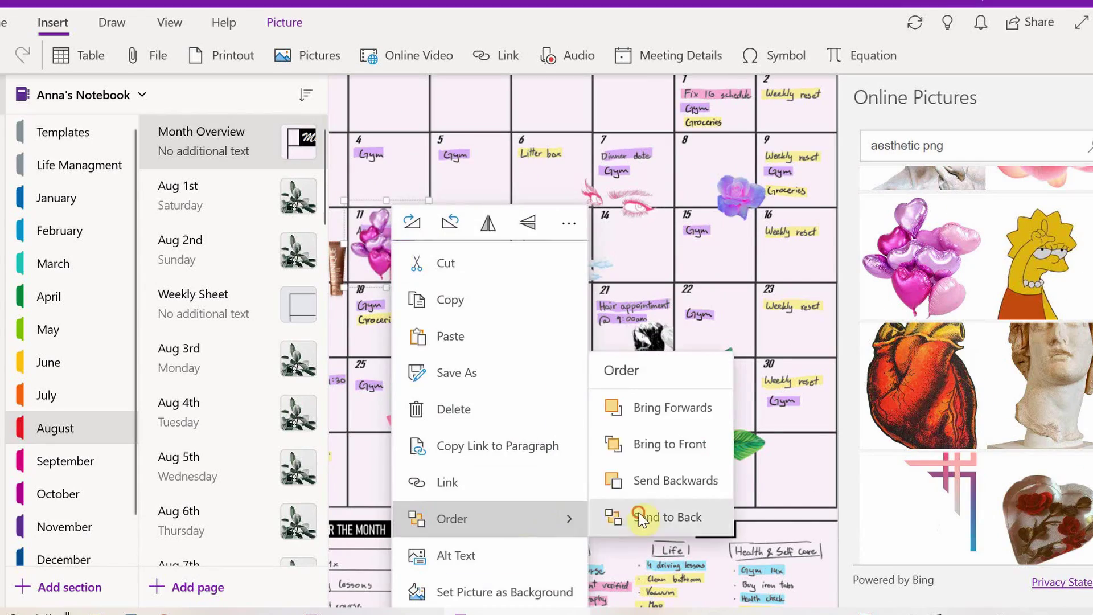
{"action": "left_click", "coordinate": [642, 517]}
{"action": "scroll", "coordinate": [498, 270], "scroll_direction": "up", "scroll_amount": 3}
{"action": "scroll", "coordinate": [525, 109], "scroll_direction": "down", "scroll_amount": 3}
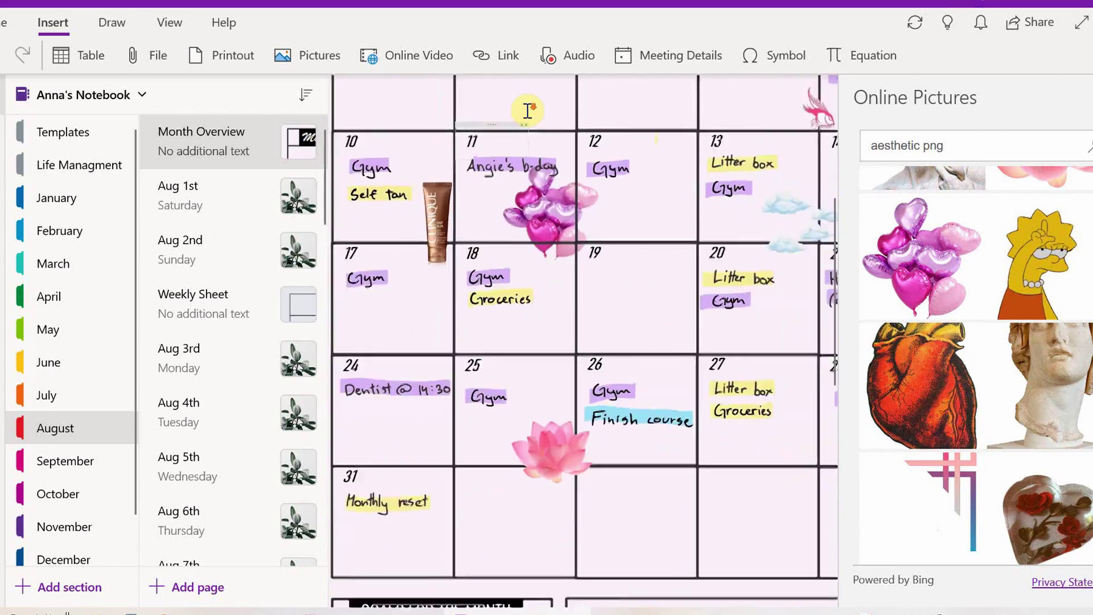
{"action": "scroll", "coordinate": [1027, 344], "scroll_direction": "down", "scroll_amount": 5}
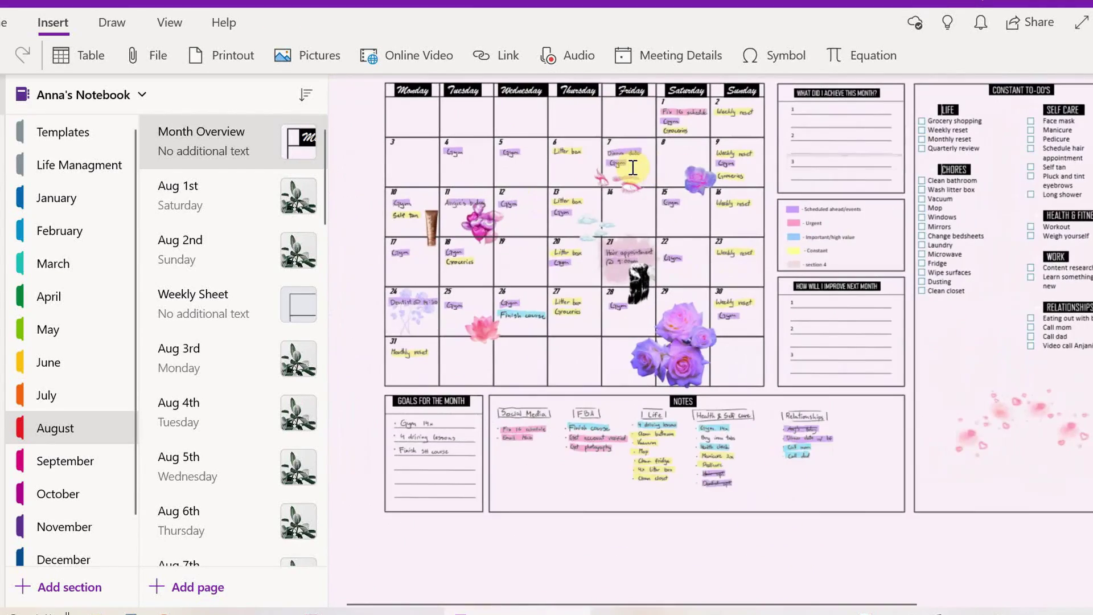
Scroll across the decorated August Month Overview page to review it
{"action": "scroll", "coordinate": [633, 168], "scroll_direction": "right", "scroll_amount": 2}
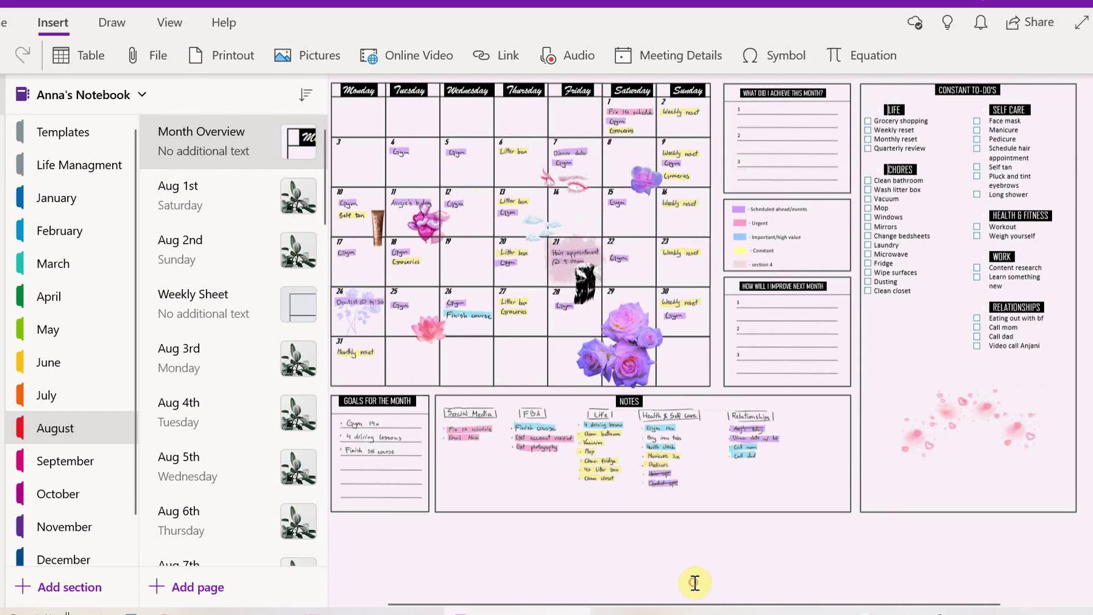
{"action": "scroll", "coordinate": [695, 583], "scroll_direction": "up", "scroll_amount": 1}
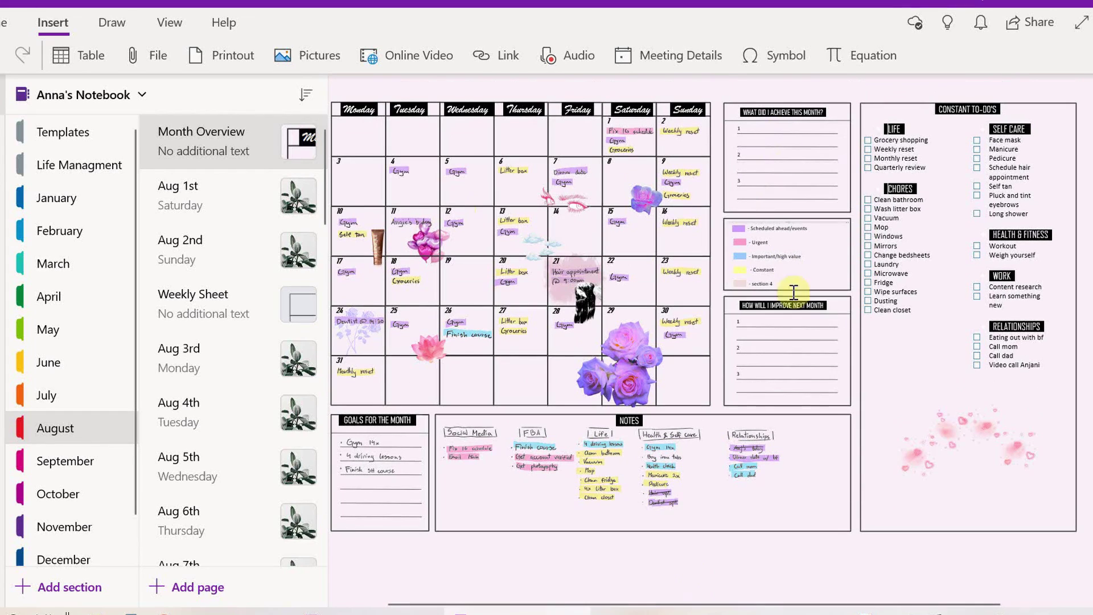